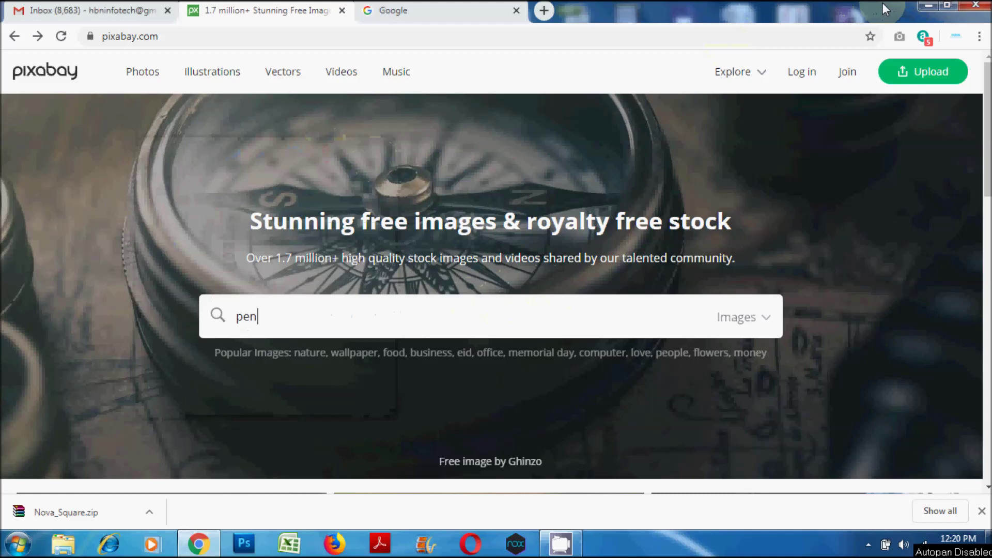
Step: Search Pixabay for pencil images and browse the results
{"action": "key", "text": "Return"}
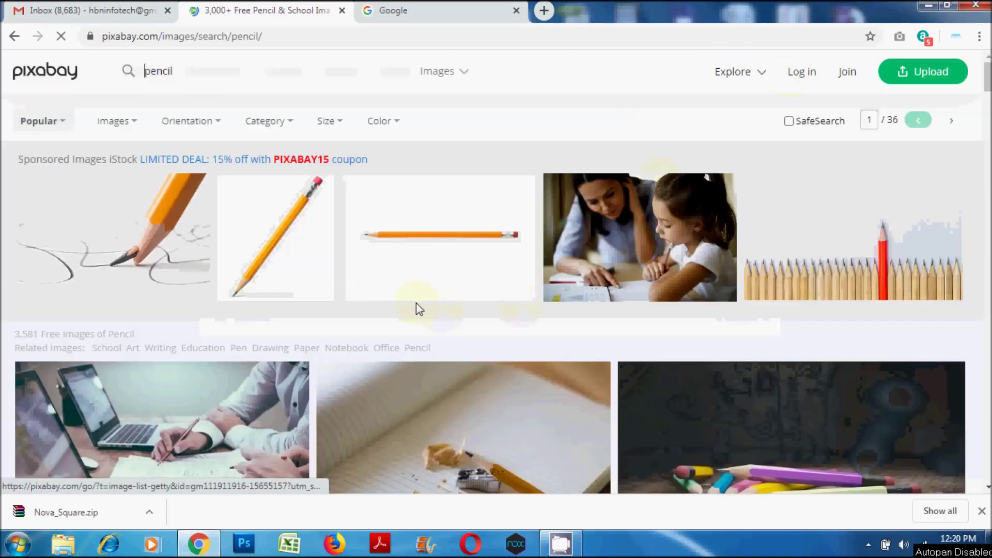
{"action": "scroll", "coordinate": [417, 305], "scroll_direction": "down", "scroll_amount": 3}
{"action": "scroll", "coordinate": [417, 305], "scroll_direction": "down", "scroll_amount": 4}
{"action": "scroll", "coordinate": [420, 307], "scroll_direction": "down", "scroll_amount": 2}
{"action": "scroll", "coordinate": [420, 302], "scroll_direction": "down", "scroll_amount": 3}
{"action": "scroll", "coordinate": [421, 294], "scroll_direction": "down", "scroll_amount": 5}
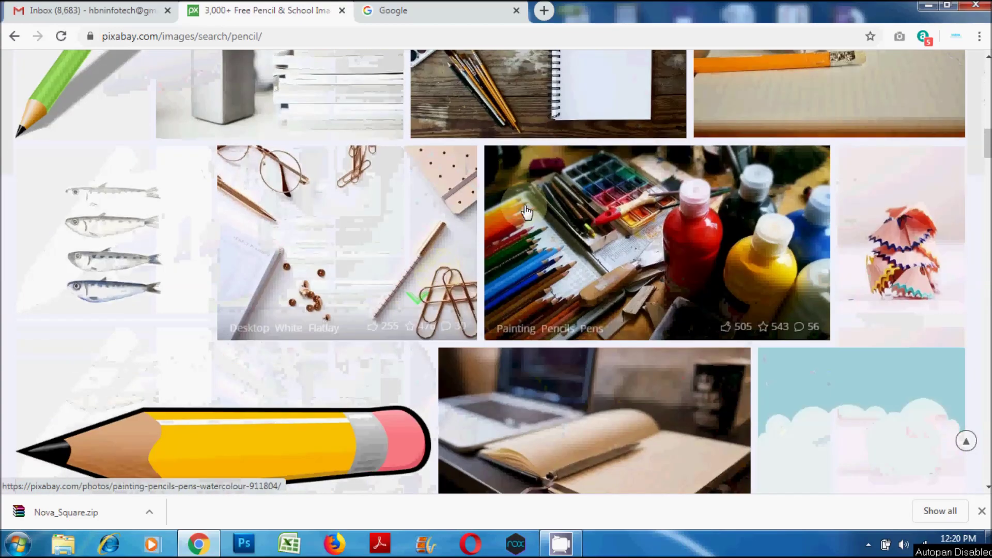
{"action": "scroll", "coordinate": [404, 223], "scroll_direction": "down", "scroll_amount": 4}
Step: Open the School Pencil Pen vector and list its download sizes, choosing 1280×640 PNG
{"action": "left_click", "coordinate": [218, 226]}
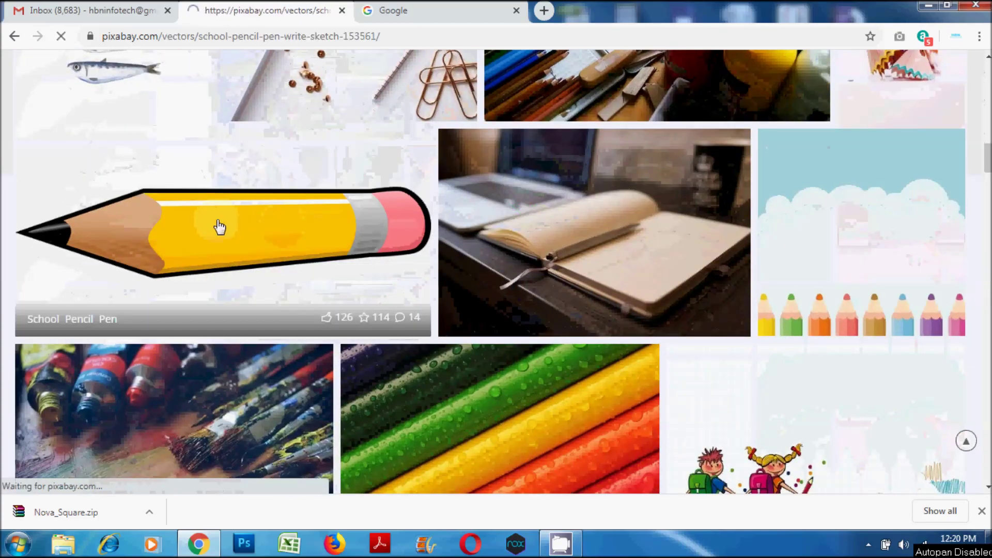
{"action": "scroll", "coordinate": [238, 227], "scroll_direction": "down", "scroll_amount": 1}
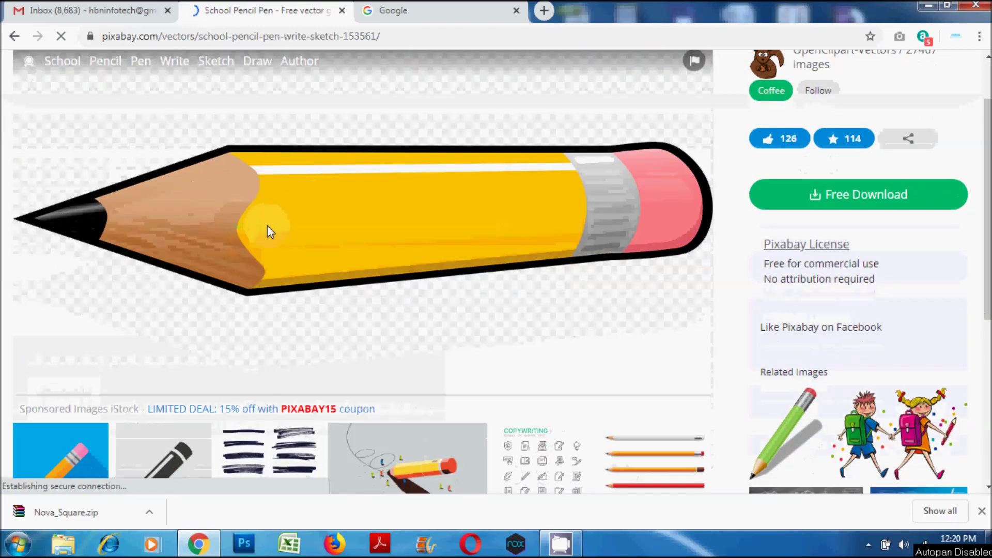
{"action": "left_click", "coordinate": [866, 207]}
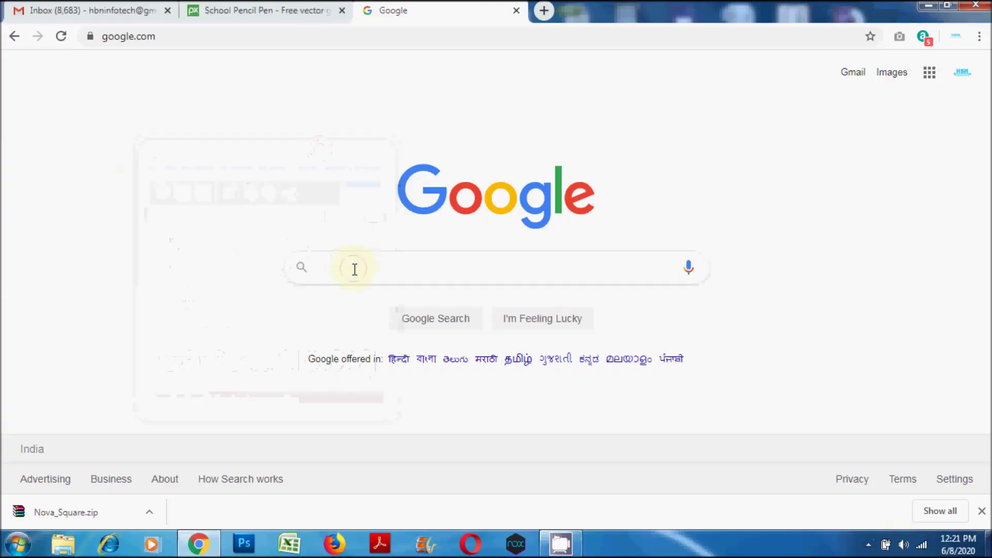
{"action": "left_click", "coordinate": [354, 269]}
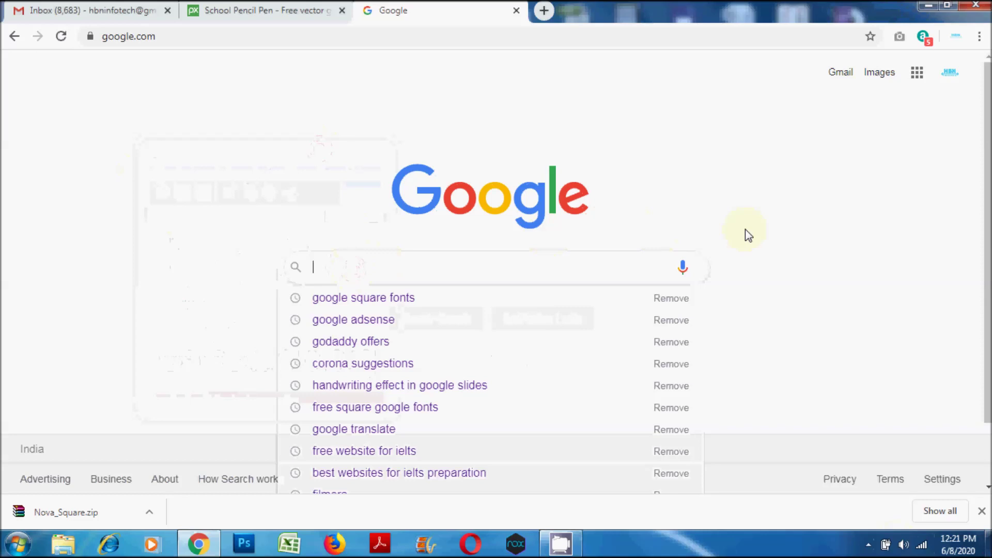
Step: Search Google for google square fonts and open the Nova Square result
{"action": "type", "text": "goo"}
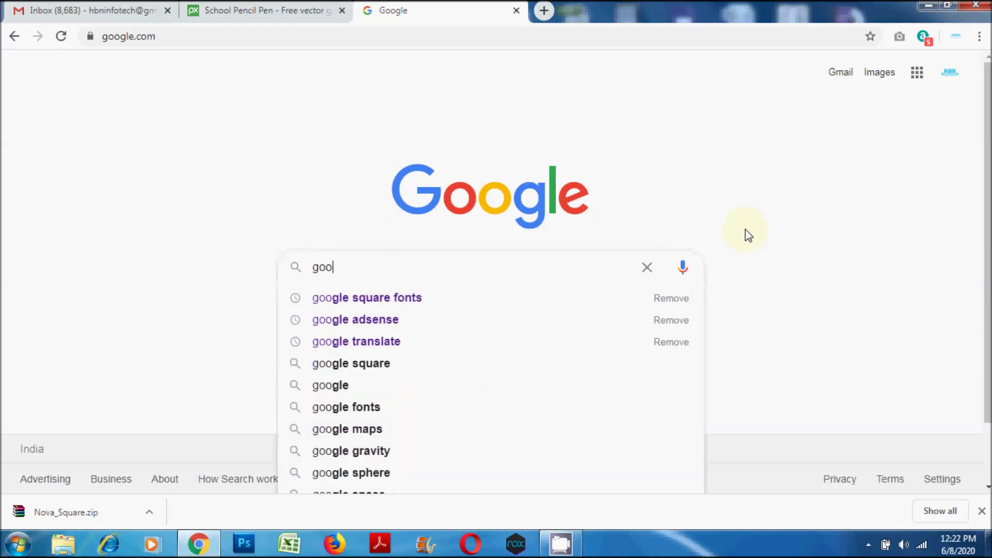
{"action": "key", "text": "Down"}
{"action": "key", "text": "Return"}
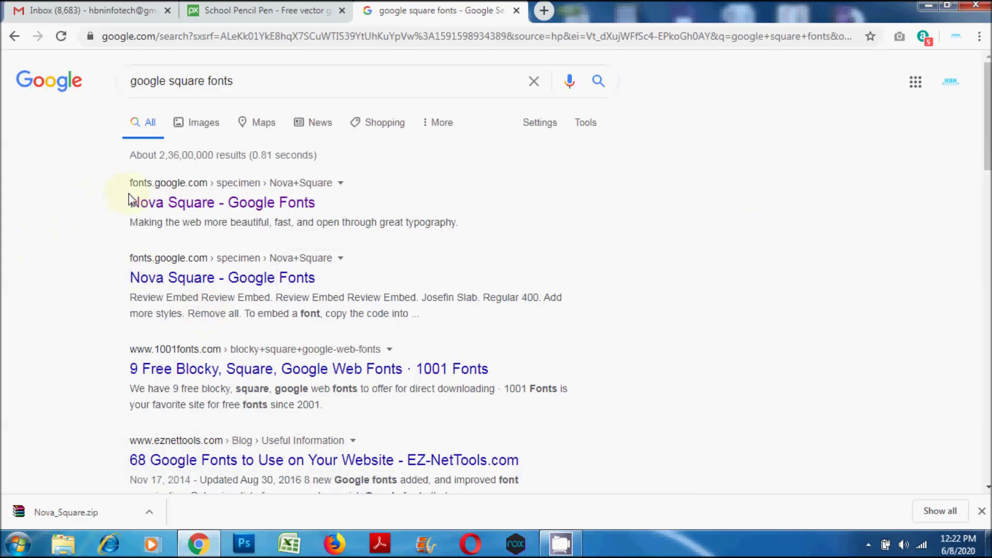
{"action": "left_click", "coordinate": [163, 206]}
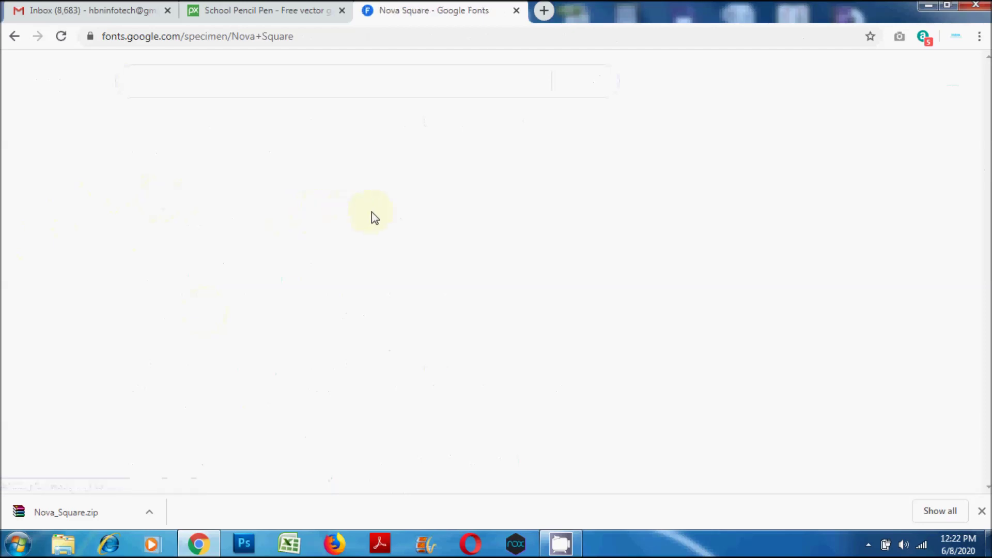
Step: Download the Nova Square family and save it as Nova_Square (1).zip
{"action": "scroll", "coordinate": [450, 215], "scroll_direction": "down", "scroll_amount": 2}
{"action": "scroll", "coordinate": [450, 215], "scroll_direction": "down", "scroll_amount": 2}
{"action": "scroll", "coordinate": [450, 215], "scroll_direction": "up", "scroll_amount": 3}
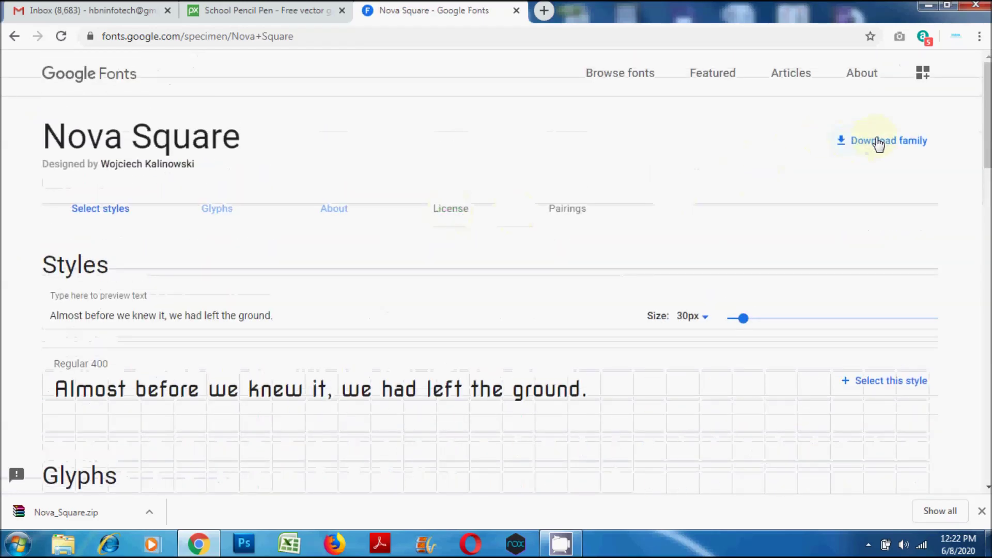
{"action": "left_click", "coordinate": [878, 143]}
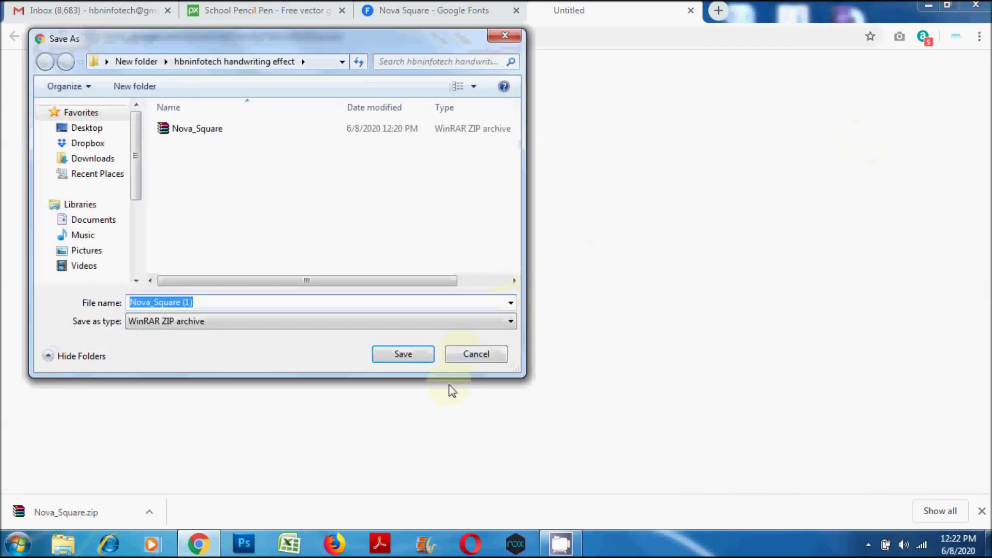
{"action": "left_click", "coordinate": [412, 355]}
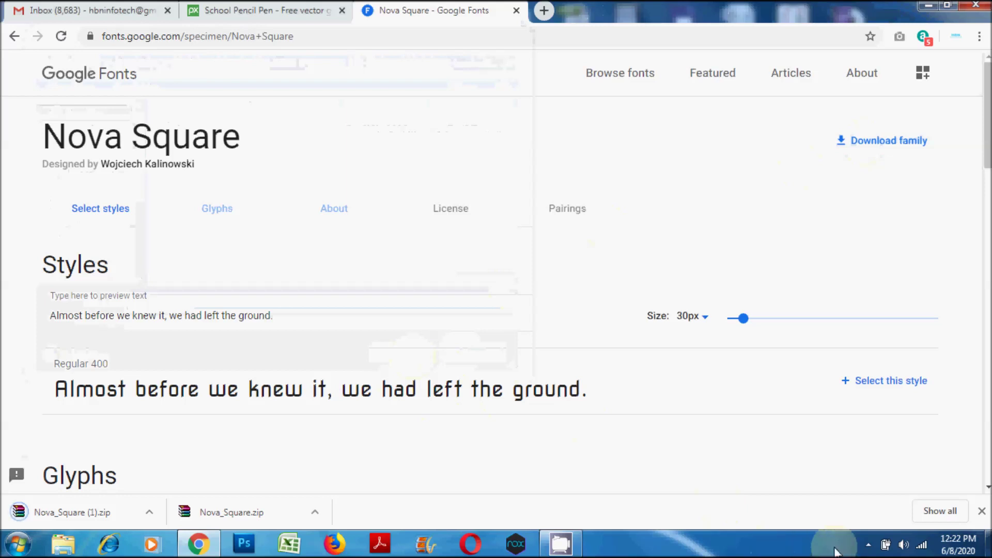
{"action": "left_click", "coordinate": [150, 512]}
Step: Extract Nova_Square (1).zip into its own folder and open NovaSquare-Regular for preview
{"action": "left_click", "coordinate": [189, 462]}
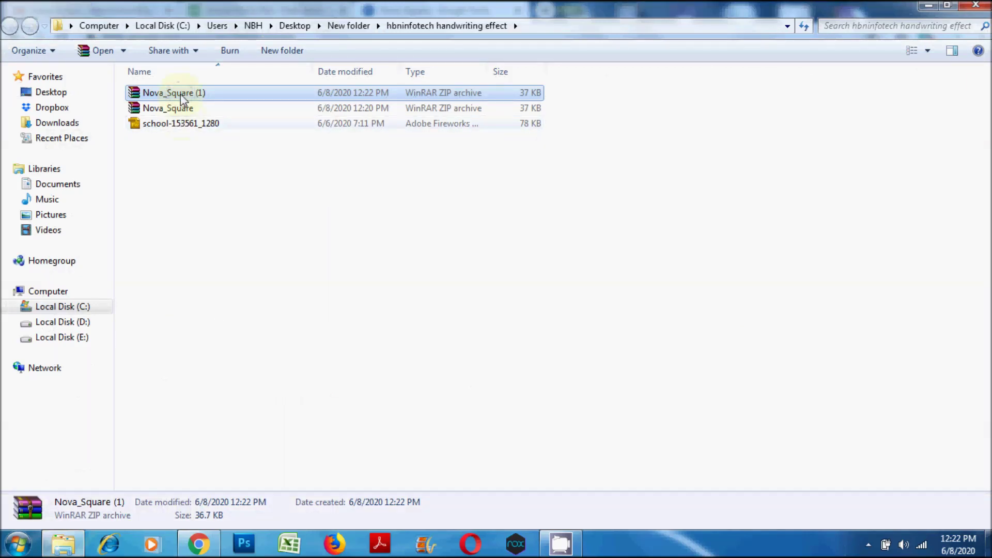
{"action": "right_click", "coordinate": [181, 96]}
{"action": "left_click", "coordinate": [209, 137]}
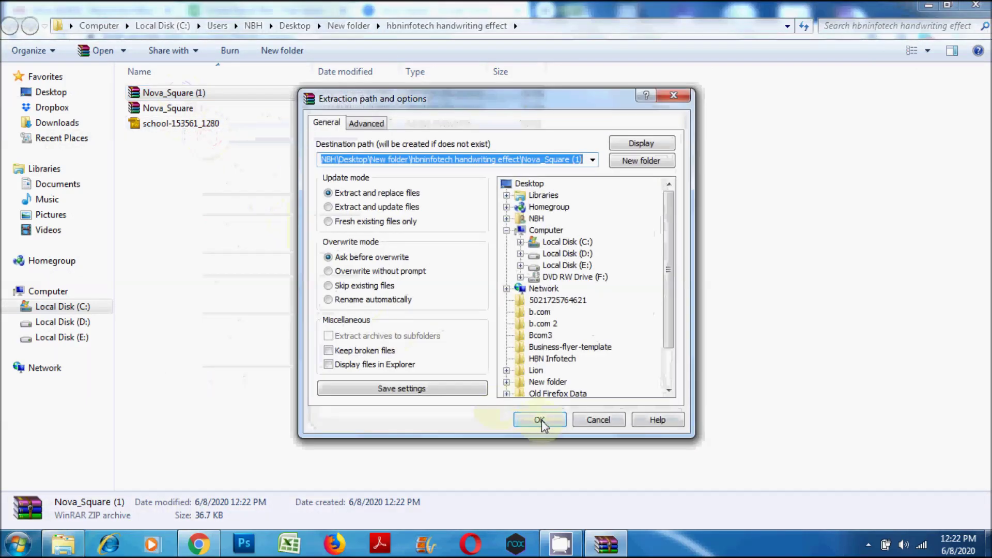
{"action": "left_click", "coordinate": [540, 420]}
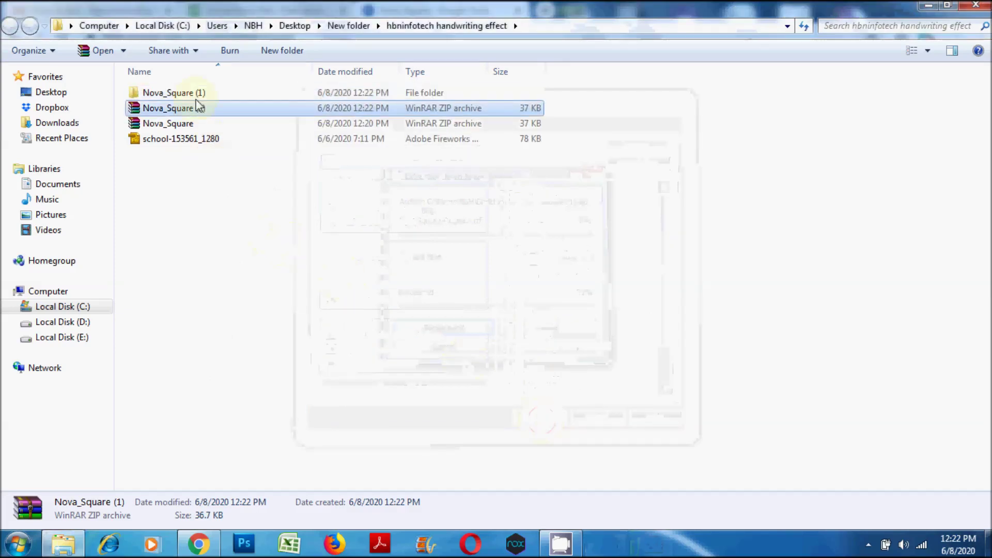
{"action": "double_click", "coordinate": [187, 94]}
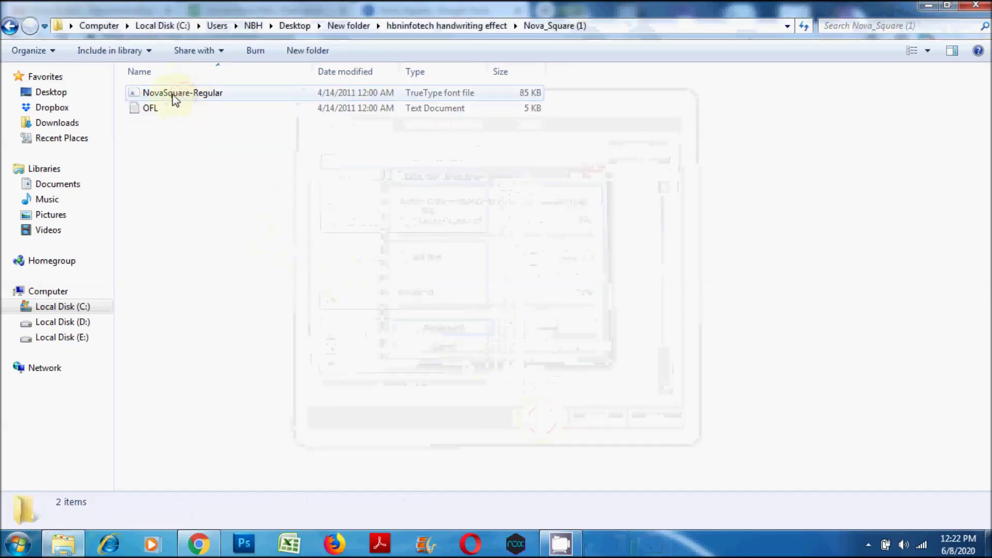
{"action": "double_click", "coordinate": [176, 94]}
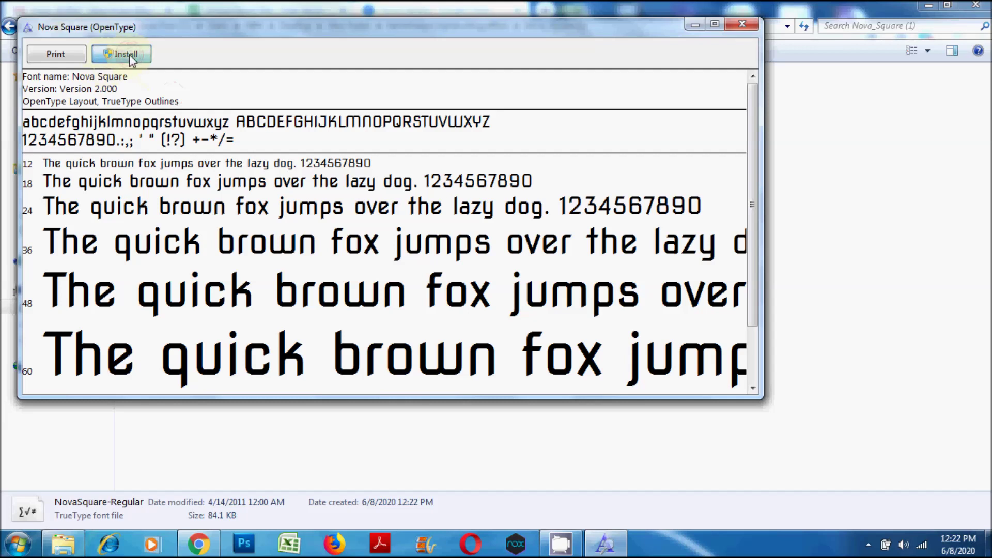
Step: Install the Nova Square font and close the Font Viewer window
{"action": "left_click", "coordinate": [131, 56]}
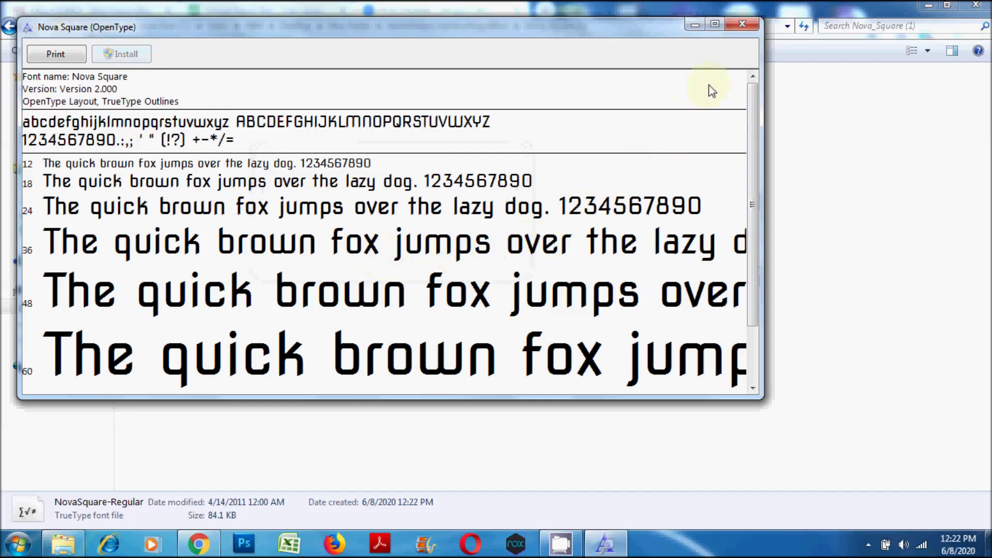
{"action": "left_click", "coordinate": [741, 26]}
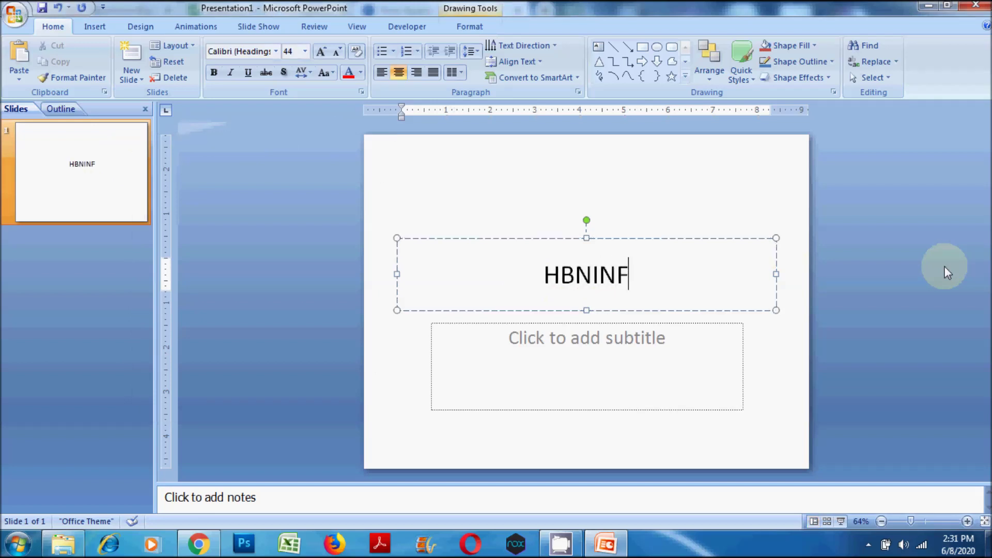
Step: Finish the HBNINFOTECH.COM title and set it in Nova Square at 66 point
{"action": "type", "text": "OTECH"}
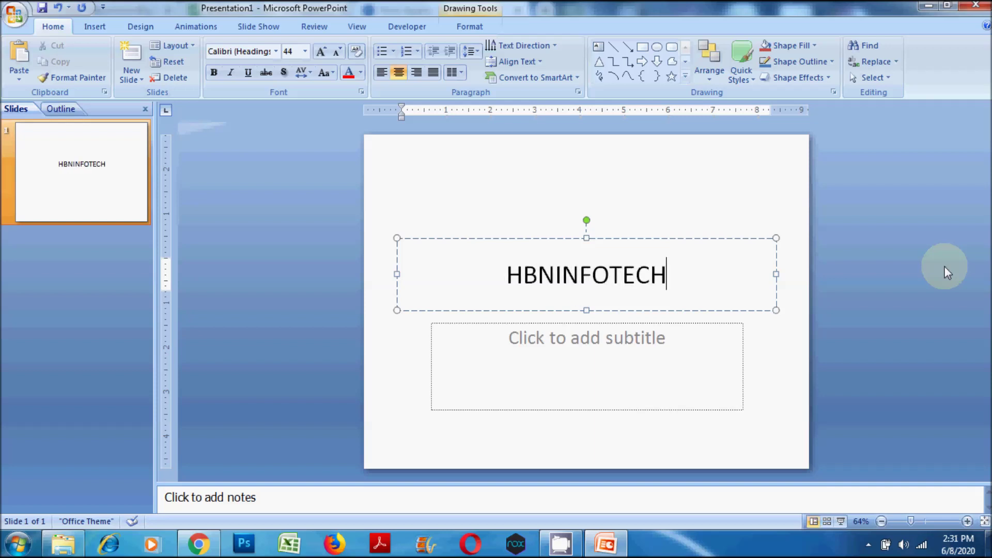
{"action": "type", "text": ".COM"}
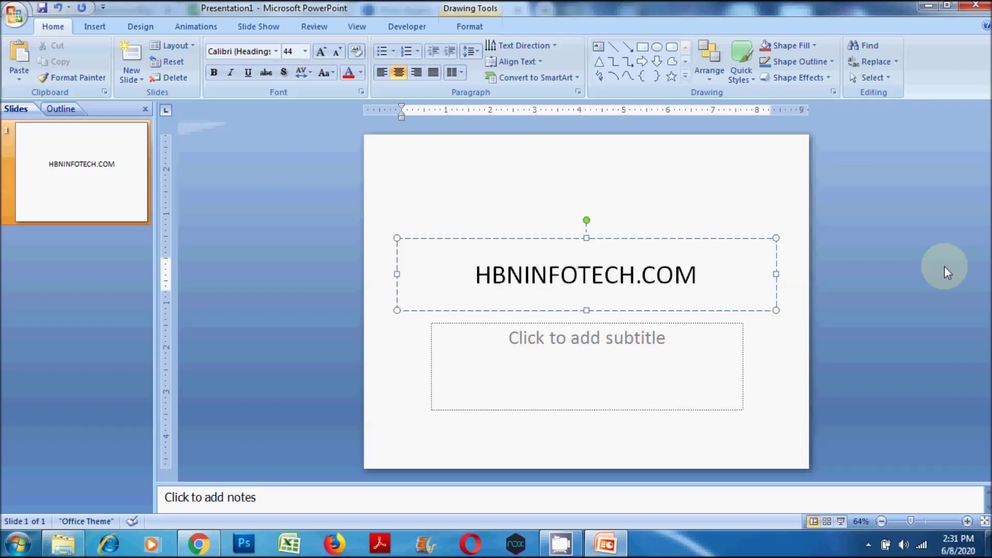
{"action": "key", "text": "ctrl+a"}
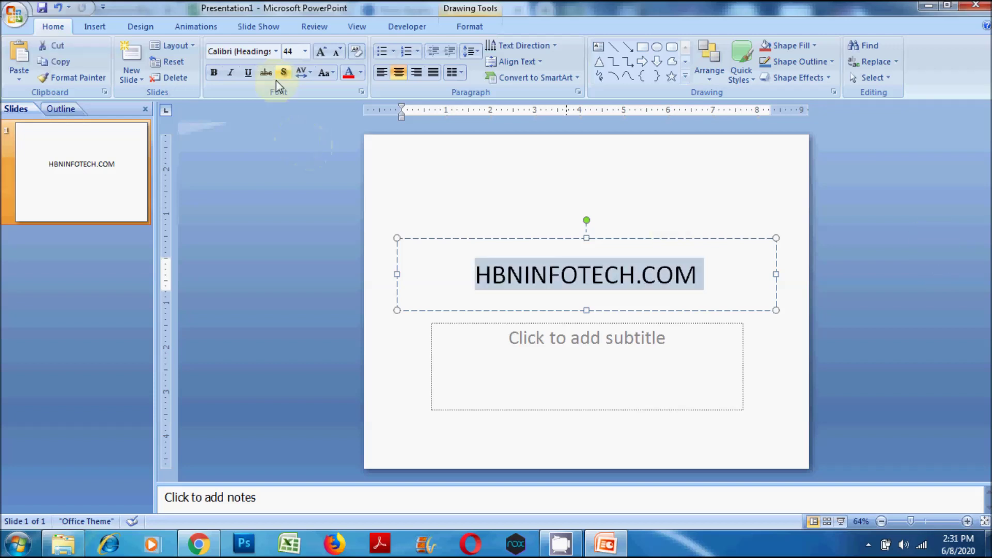
{"action": "left_click", "coordinate": [278, 51]}
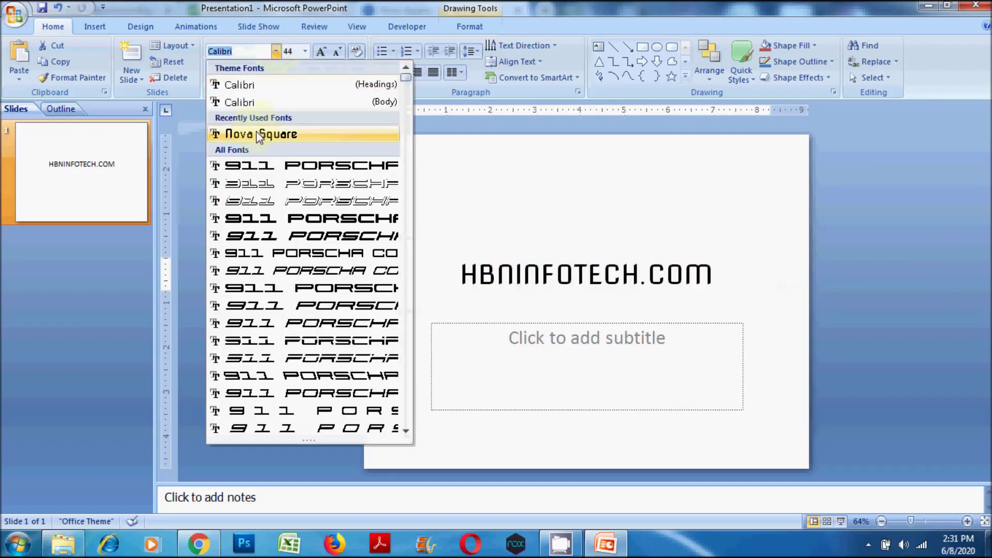
{"action": "left_click", "coordinate": [256, 133]}
{"action": "left_click", "coordinate": [322, 52]}
{"action": "left_click", "coordinate": [321, 52]}
{"action": "left_click", "coordinate": [322, 52]}
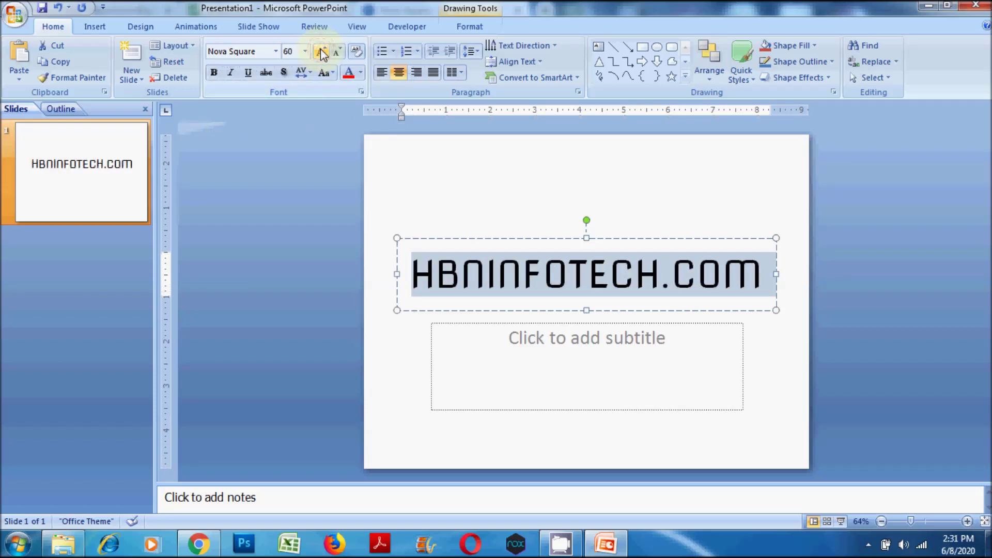
{"action": "left_click", "coordinate": [322, 51]}
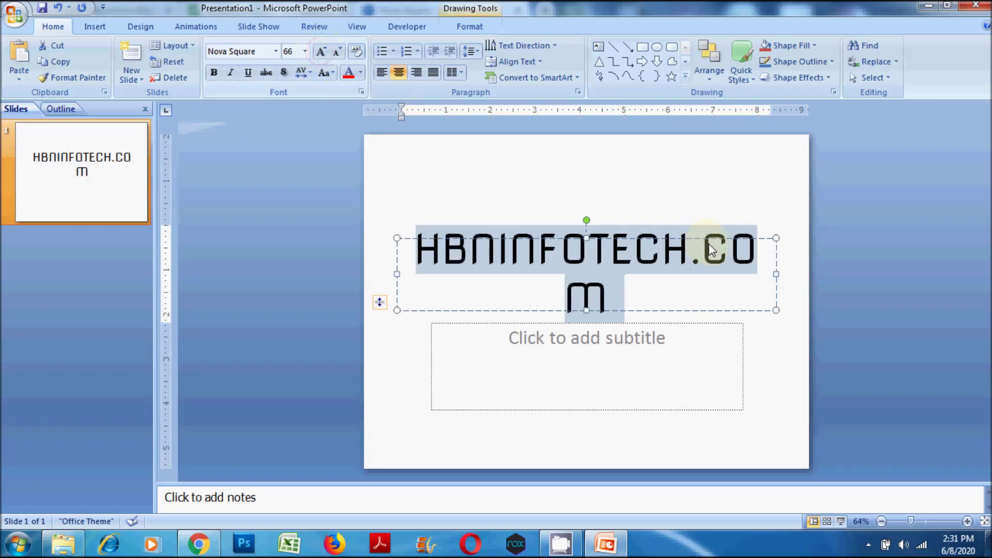
Step: Widen the title box so HBNINFOTECH.COM fits on one line at 66 point
{"action": "left_click_drag", "start_coordinate": [777, 275], "coordinate": [798, 273]}
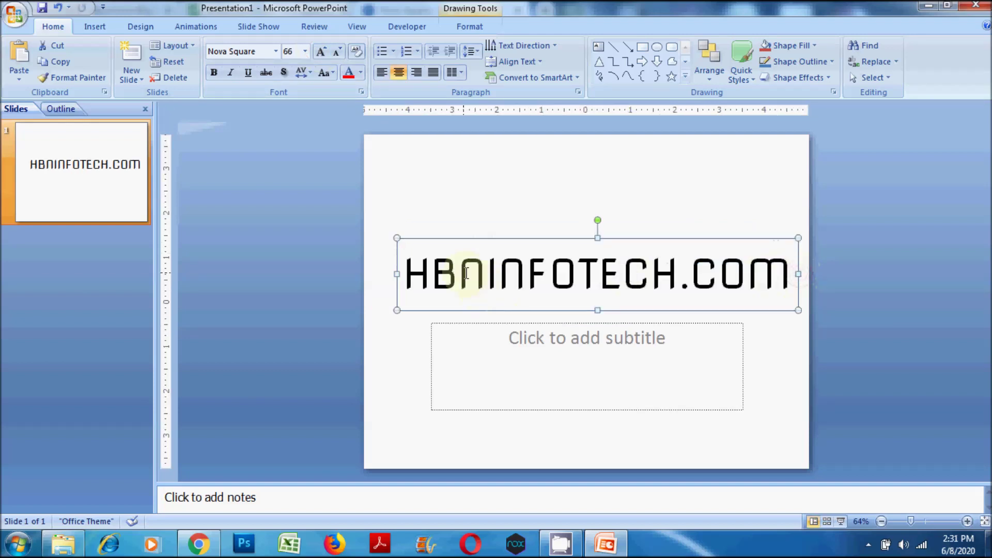
{"action": "left_click_drag", "start_coordinate": [396, 275], "coordinate": [379, 277]}
{"action": "left_click", "coordinate": [571, 285]}
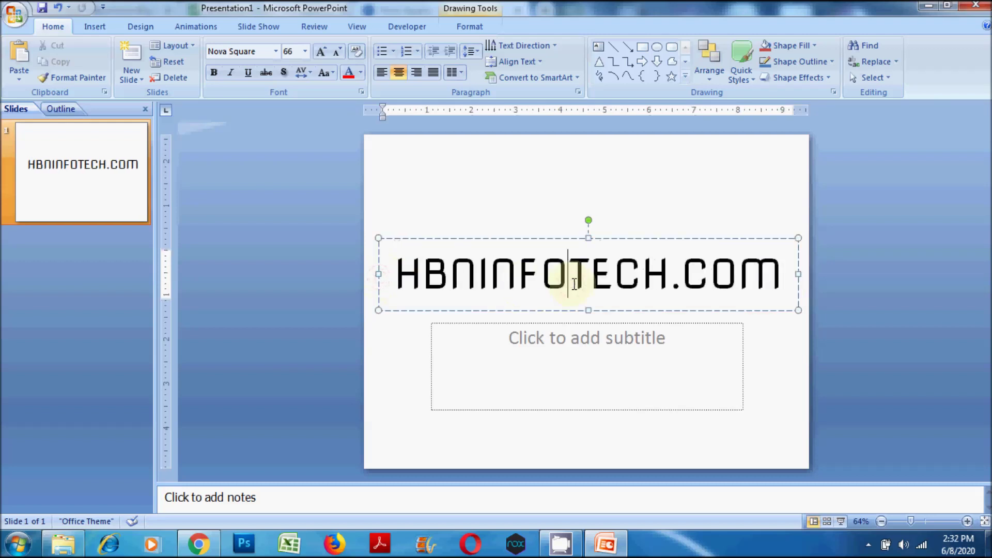
{"action": "left_click_drag", "start_coordinate": [788, 280], "coordinate": [372, 273]}
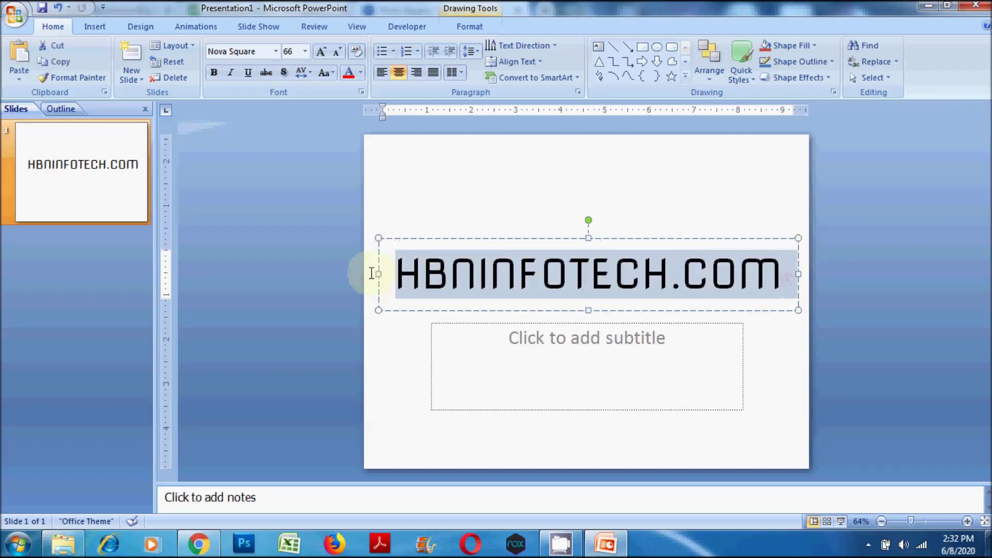
{"action": "left_click", "coordinate": [321, 51]}
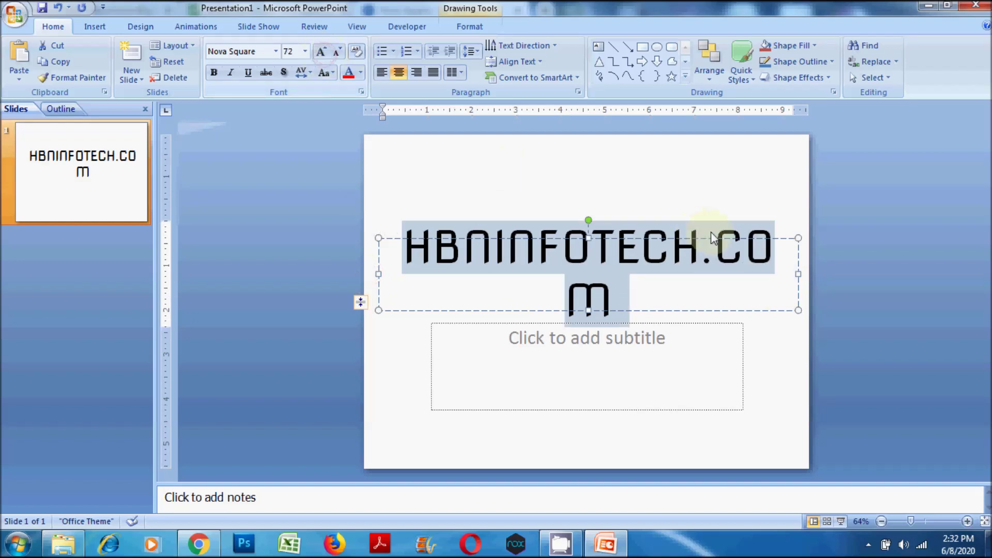
{"action": "left_click", "coordinate": [340, 53]}
{"action": "left_click", "coordinate": [670, 209]}
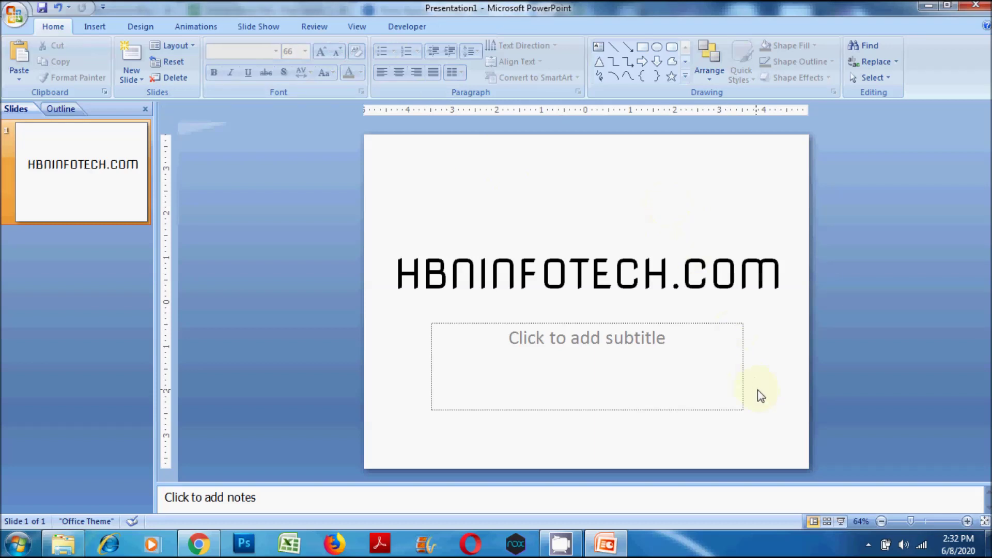
Step: Centre the title box horizontally and delete the empty subtitle placeholder
{"action": "left_click", "coordinate": [736, 284]}
{"action": "left_click", "coordinate": [741, 311]}
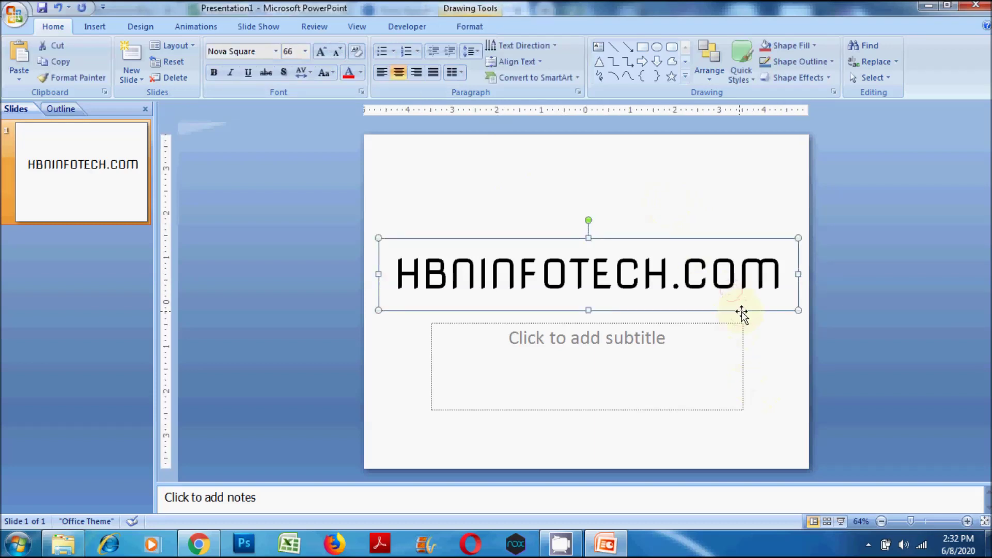
{"action": "left_click", "coordinate": [471, 27]}
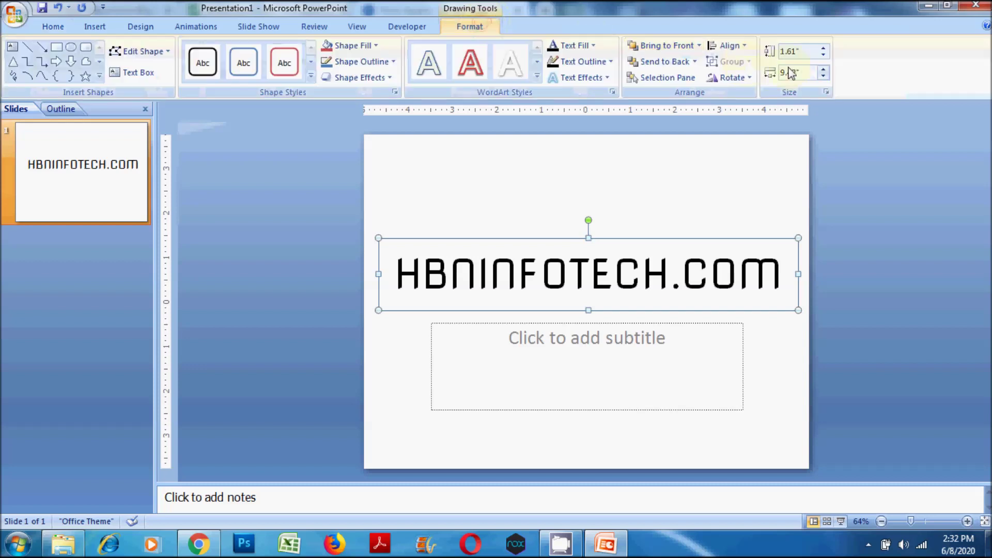
{"action": "left_click", "coordinate": [730, 48]}
{"action": "left_click", "coordinate": [752, 80]}
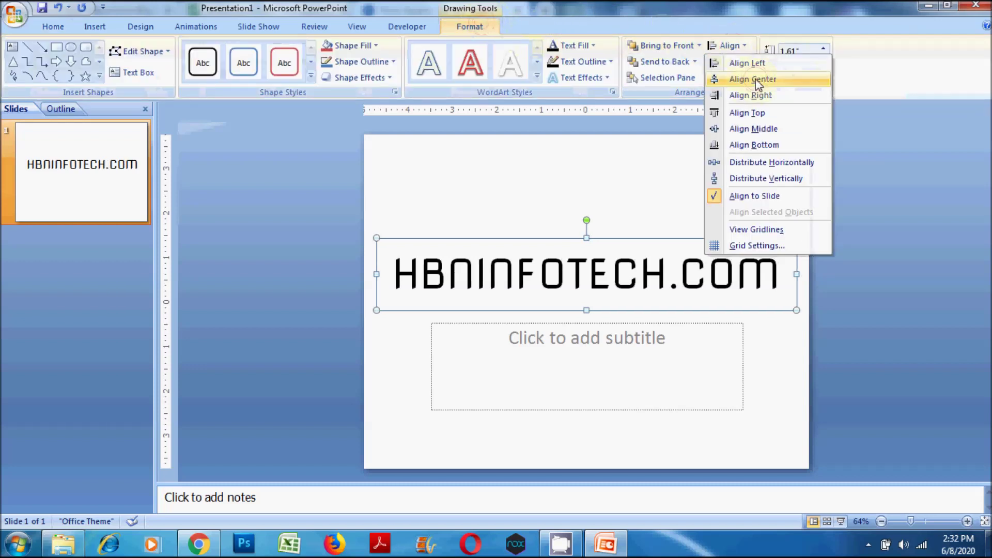
{"action": "left_click", "coordinate": [703, 171]}
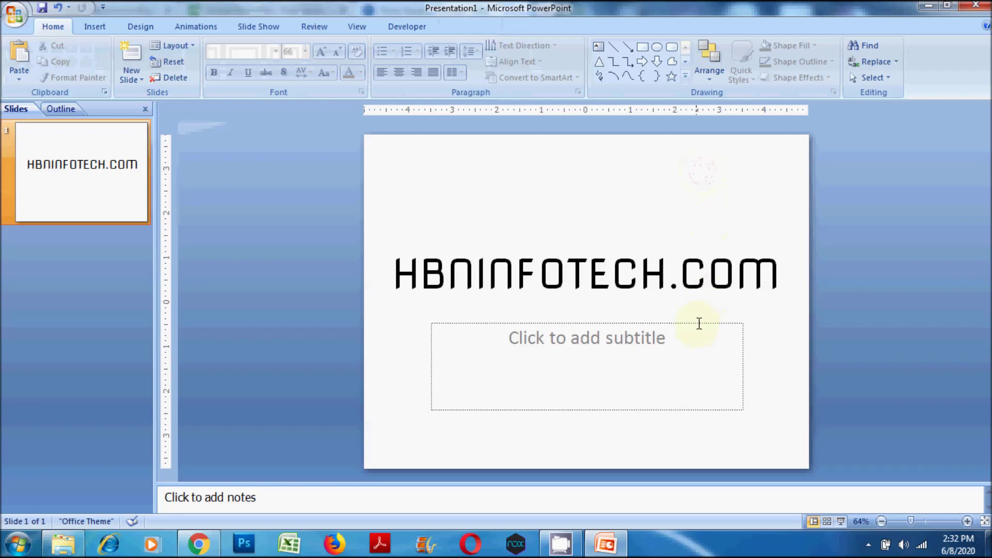
{"action": "left_click", "coordinate": [698, 328]}
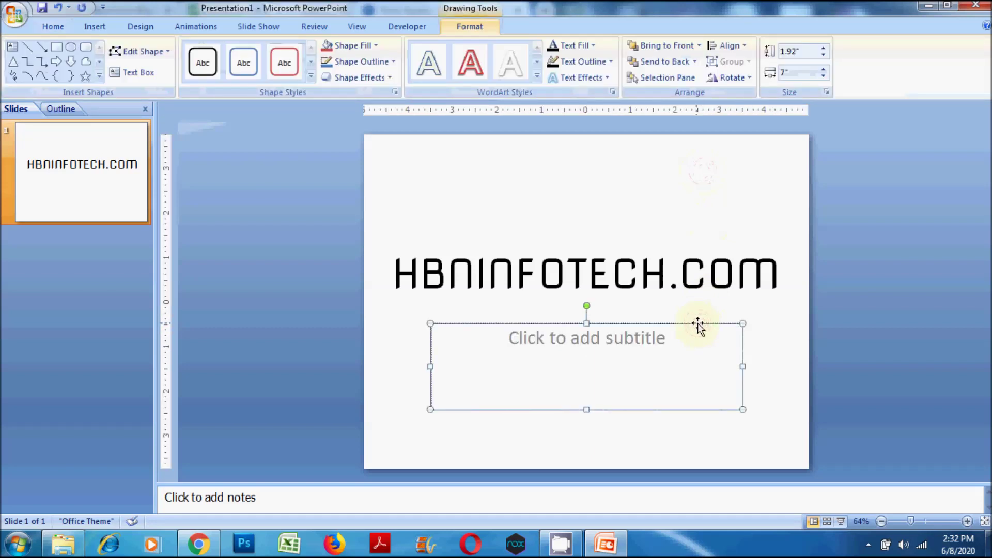
{"action": "key", "text": "Delete"}
Step: Align the title box to the vertical middle of the slide
{"action": "left_click", "coordinate": [697, 292]}
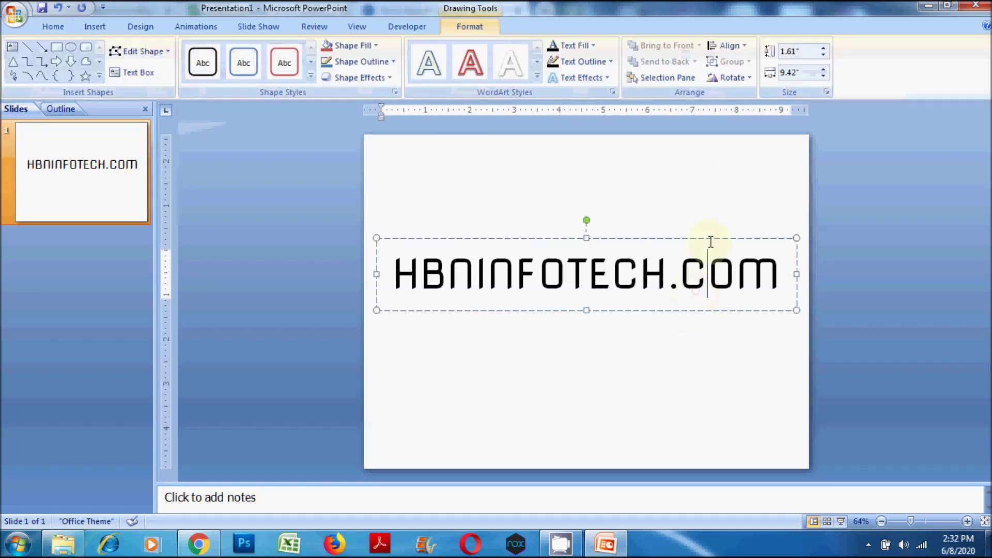
{"action": "left_click", "coordinate": [743, 49]}
{"action": "left_click", "coordinate": [754, 128]}
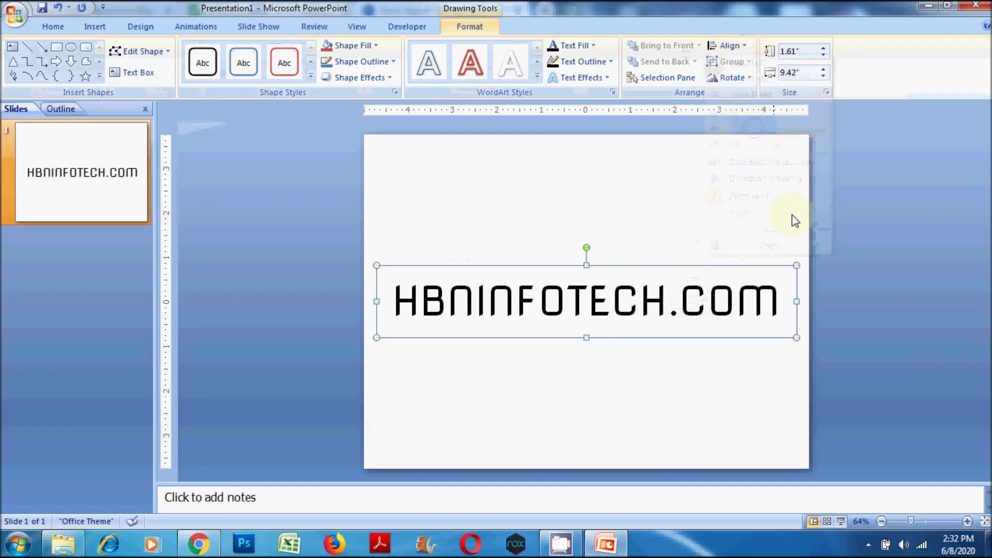
{"action": "left_click", "coordinate": [796, 213]}
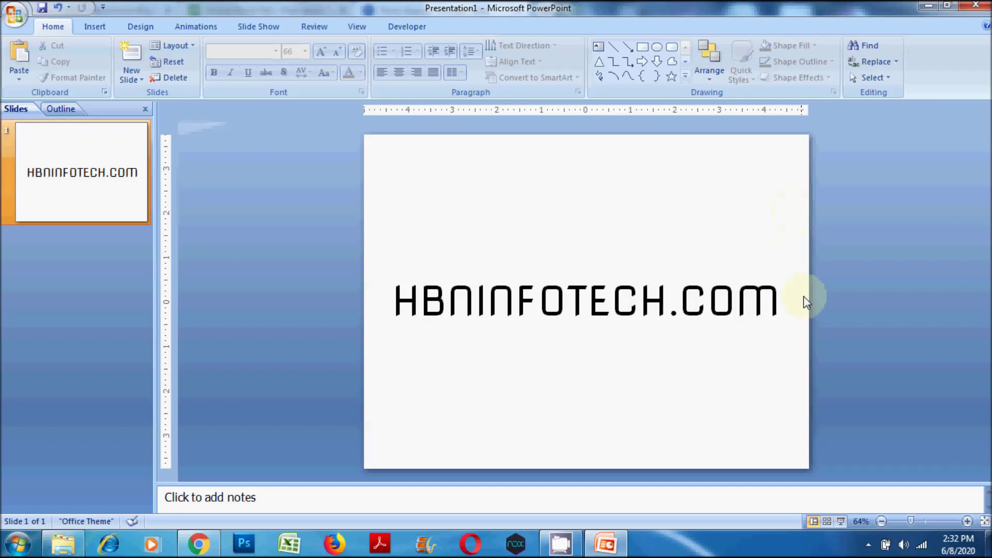
{"action": "scroll", "coordinate": [973, 498], "scroll_direction": "up", "scroll_amount": 5}
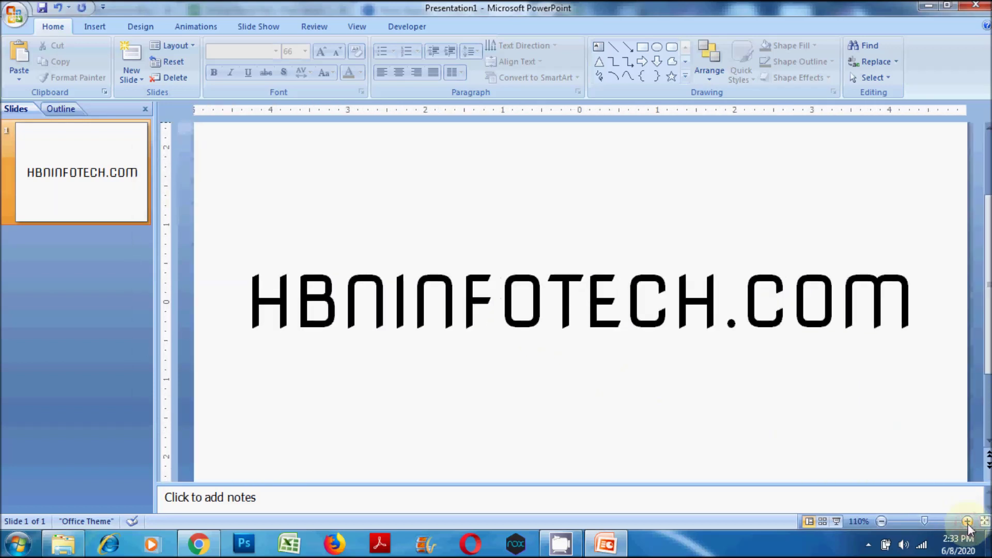
Step: Draw a rectangle over the H's left stroke with white fill and no outline
{"action": "left_click", "coordinate": [94, 27]}
{"action": "left_click", "coordinate": [153, 57]}
{"action": "left_click", "coordinate": [192, 111]}
{"action": "left_click_drag", "start_coordinate": [250, 270], "coordinate": [261, 329]}
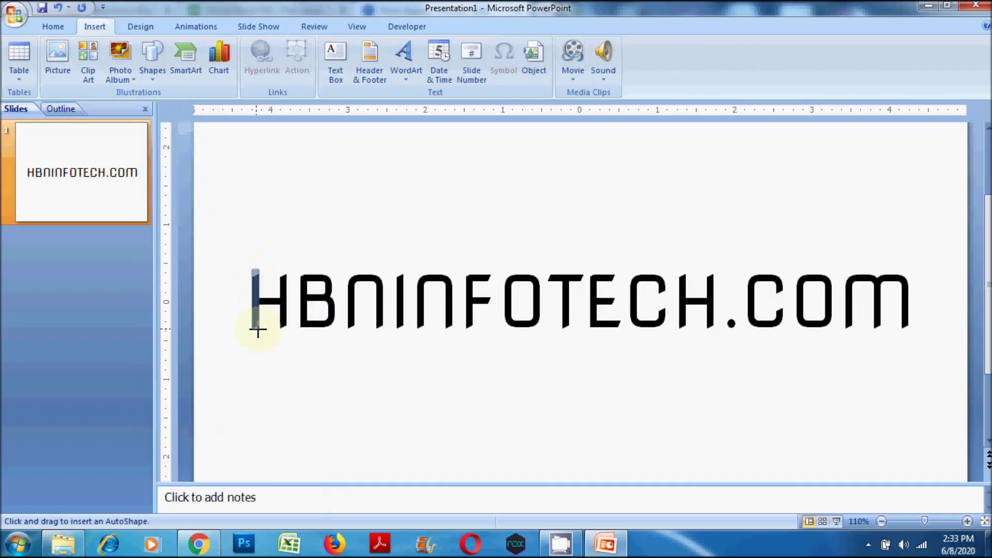
{"action": "left_click", "coordinate": [377, 45]}
{"action": "left_click", "coordinate": [336, 186]}
{"action": "left_click", "coordinate": [362, 61]}
{"action": "left_click", "coordinate": [341, 186]}
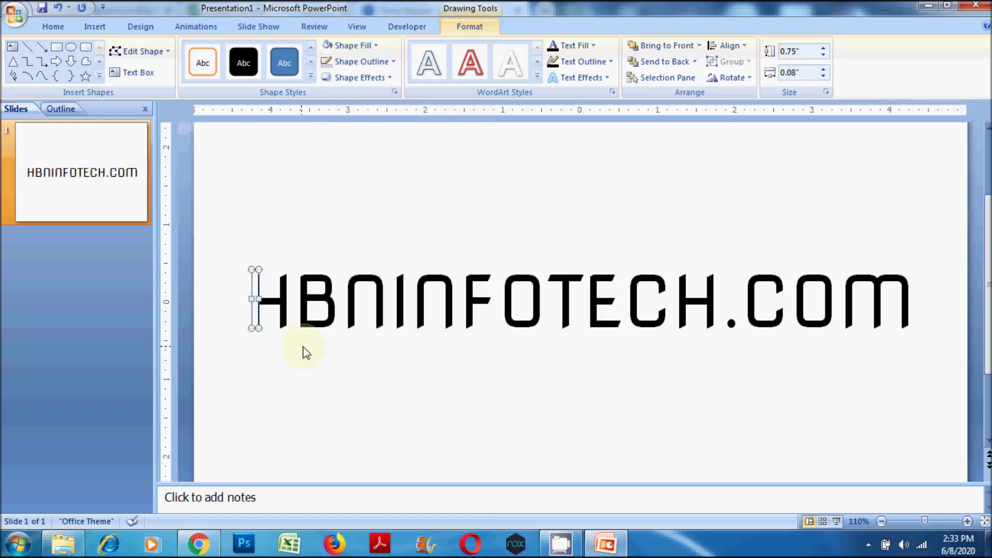
Step: Turn off grid snapping and widen the rectangle to fully cover the H's left stroke
{"action": "left_click", "coordinate": [724, 47]}
{"action": "left_click", "coordinate": [744, 246]}
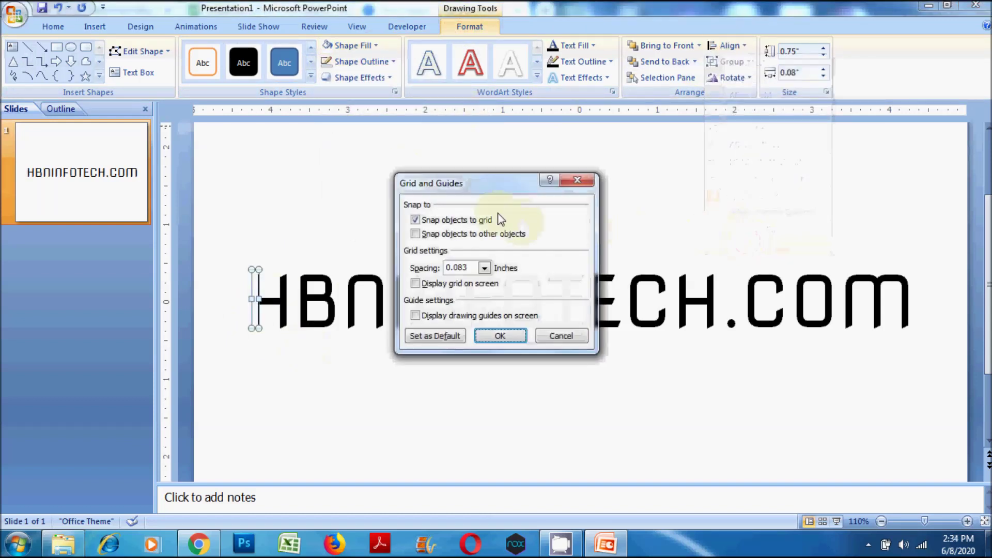
{"action": "left_click", "coordinate": [500, 336]}
{"action": "left_click_drag", "start_coordinate": [260, 300], "coordinate": [256, 331]}
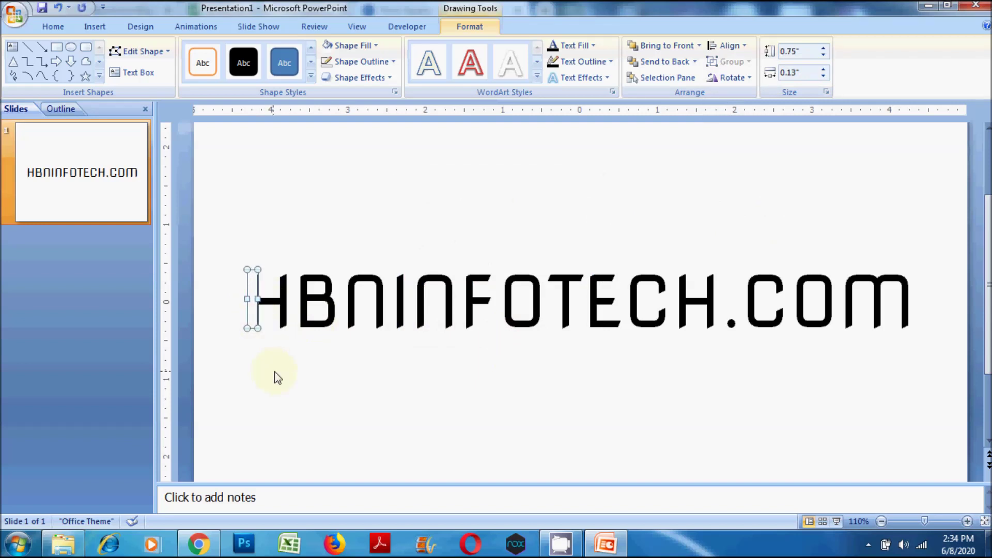
{"action": "left_click", "coordinate": [261, 155]}
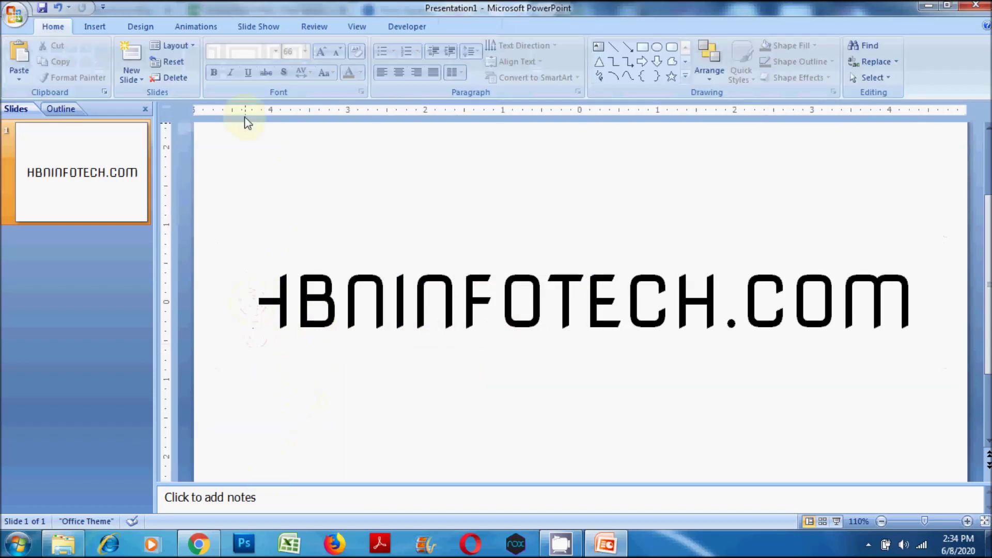
Step: Add a rectangle over the H's crossbar and zoom in on the first letters
{"action": "left_click", "coordinate": [94, 26]}
{"action": "left_click", "coordinate": [152, 59]}
{"action": "left_click", "coordinate": [176, 182]}
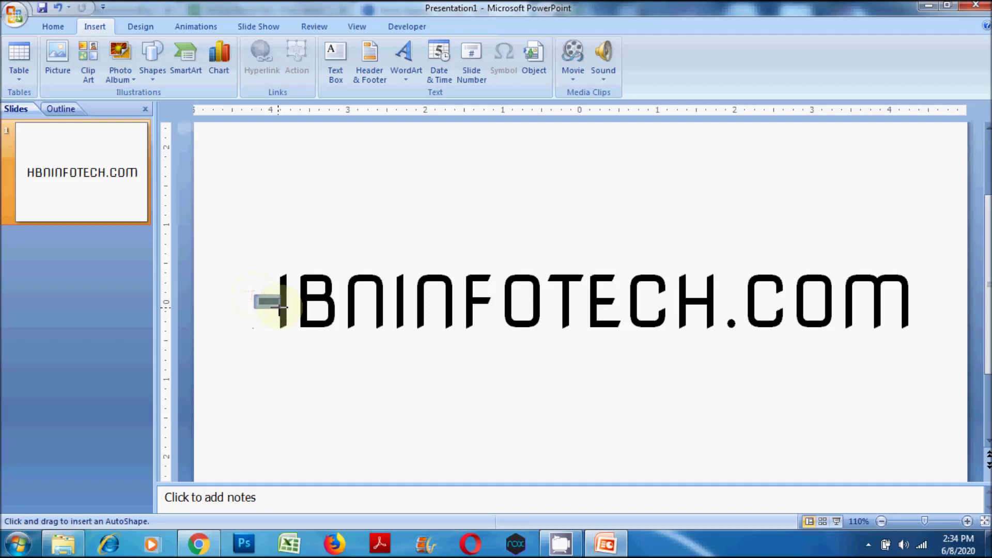
{"action": "left_click_drag", "start_coordinate": [278, 307], "coordinate": [282, 307]}
{"action": "left_click", "coordinate": [300, 351]}
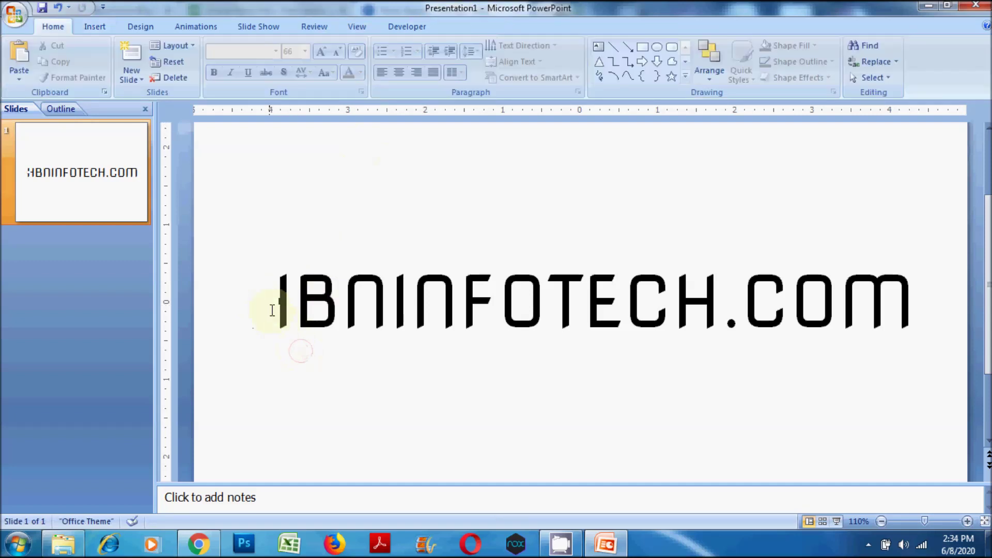
{"action": "left_click", "coordinate": [968, 521]}
{"action": "left_click", "coordinate": [260, 297]}
{"action": "left_click", "coordinate": [300, 387]}
Step: Cover the H's right stroke with another thin rectangle
{"action": "left_click", "coordinate": [95, 26]}
{"action": "left_click", "coordinate": [153, 57]}
{"action": "left_click", "coordinate": [279, 243]}
{"action": "left_click_drag", "start_coordinate": [270, 252], "coordinate": [282, 332]}
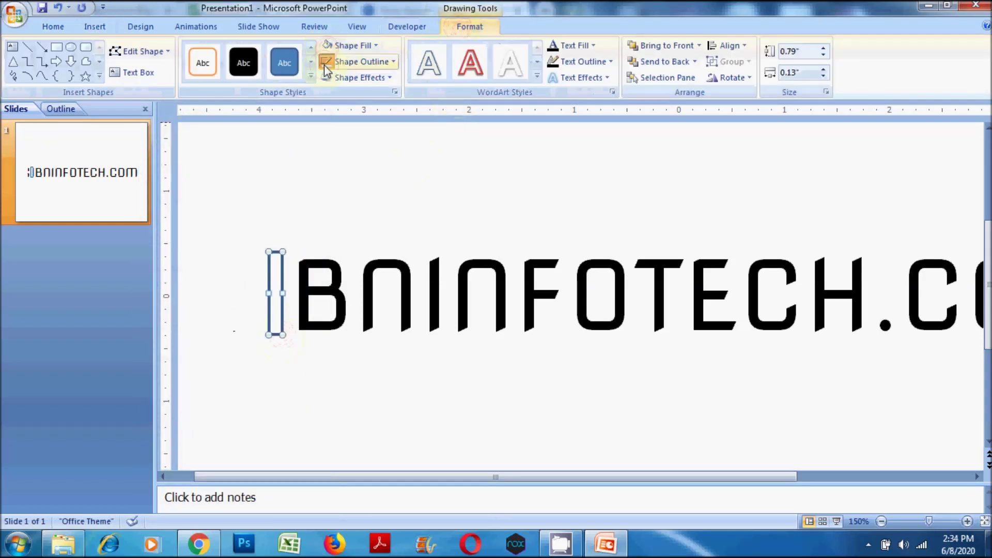
{"action": "left_click", "coordinate": [411, 376]}
Step: Cover the B's left stroke and top bar with rectangles
{"action": "left_click", "coordinate": [95, 27]}
{"action": "left_click", "coordinate": [153, 57]}
{"action": "left_click", "coordinate": [186, 119]}
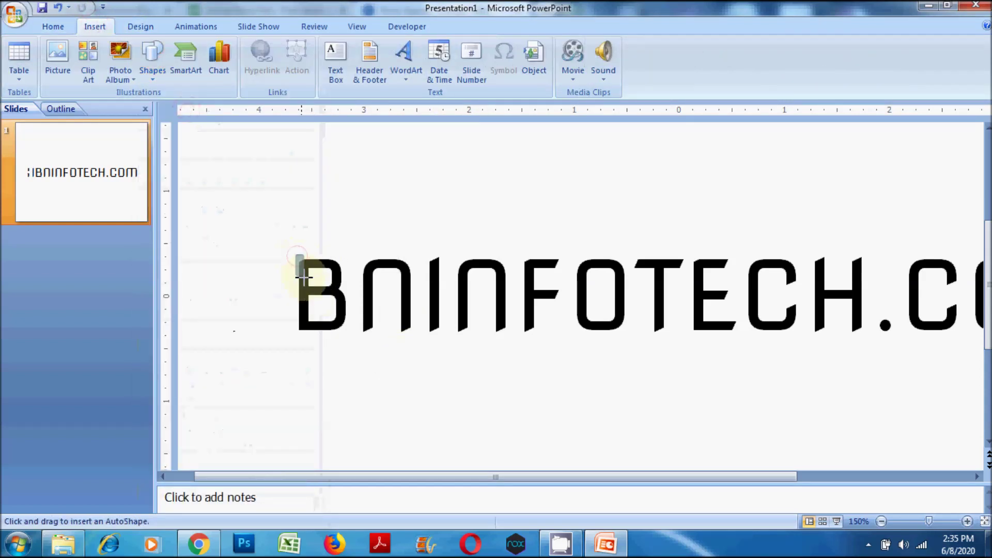
{"action": "left_click_drag", "start_coordinate": [308, 335], "coordinate": [309, 335]}
{"action": "left_click", "coordinate": [413, 383]}
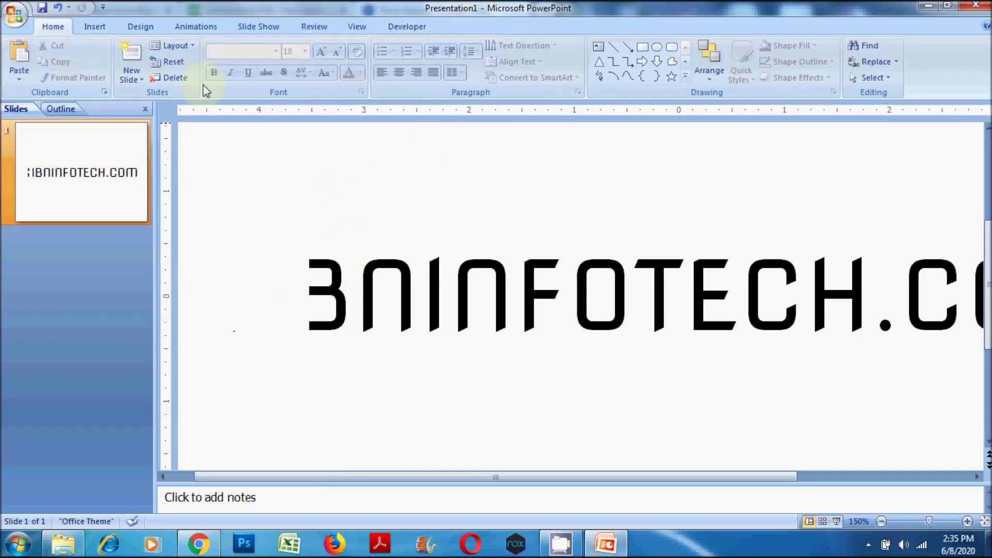
{"action": "left_click", "coordinate": [95, 27]}
{"action": "left_click", "coordinate": [159, 81]}
{"action": "left_click", "coordinate": [187, 119]}
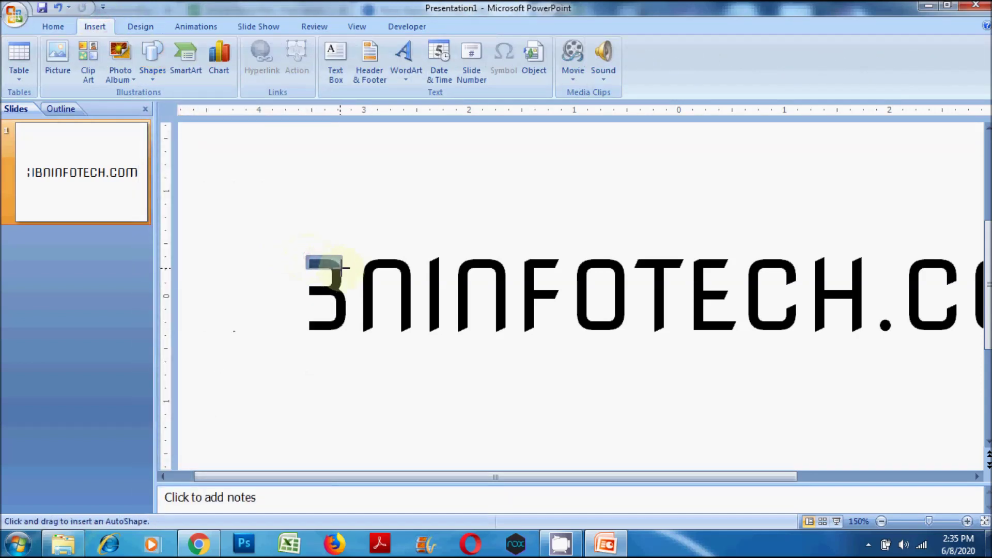
{"action": "left_click_drag", "start_coordinate": [342, 267], "coordinate": [342, 268]}
{"action": "left_click", "coordinate": [223, 146]}
Step: Cover the B's upper right curve with a rectangle
{"action": "left_click", "coordinate": [95, 26]}
{"action": "left_click", "coordinate": [154, 82]}
{"action": "left_click", "coordinate": [155, 120]}
{"action": "left_click_drag", "start_coordinate": [342, 285], "coordinate": [344, 285]}
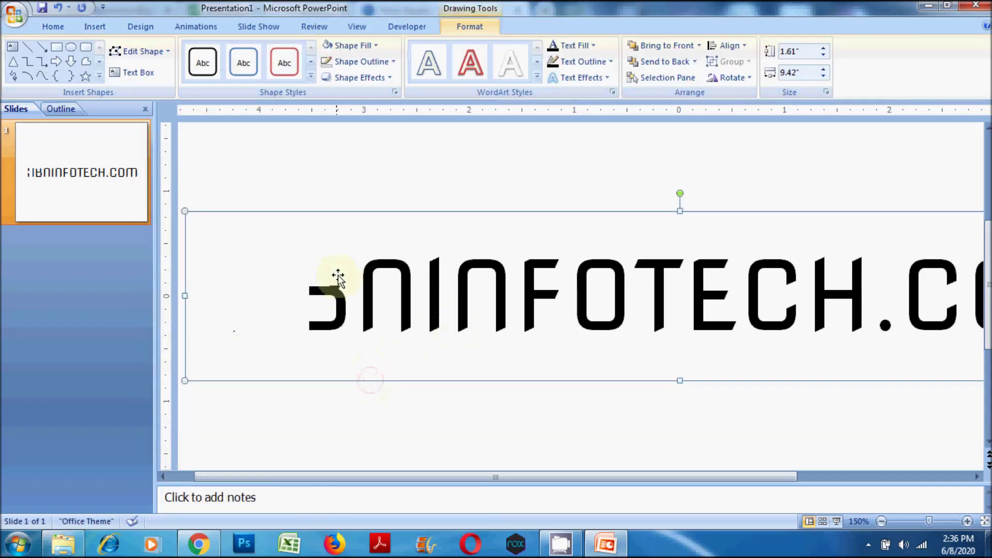
{"action": "left_click", "coordinate": [448, 392]}
Step: Draw a rectangle over the B's middle, remove its outline, then undo that change
{"action": "left_click", "coordinate": [94, 26]}
{"action": "left_click", "coordinate": [153, 61]}
{"action": "left_click", "coordinate": [189, 109]}
{"action": "left_click_drag", "start_coordinate": [306, 282], "coordinate": [346, 296]}
{"action": "left_click", "coordinate": [327, 61]}
{"action": "left_click", "coordinate": [364, 362]}
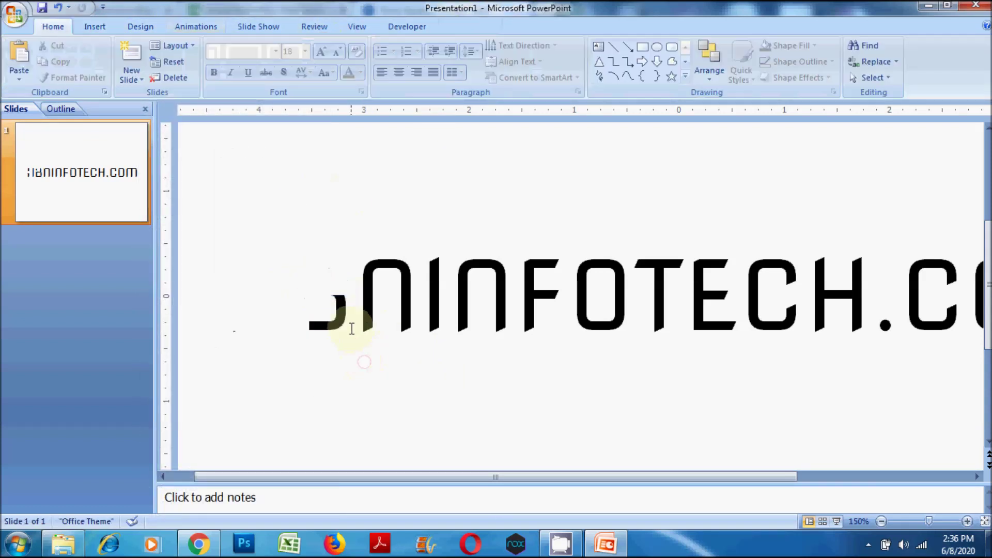
{"action": "key", "text": "ctrl+z"}
{"action": "left_click", "coordinate": [503, 382]}
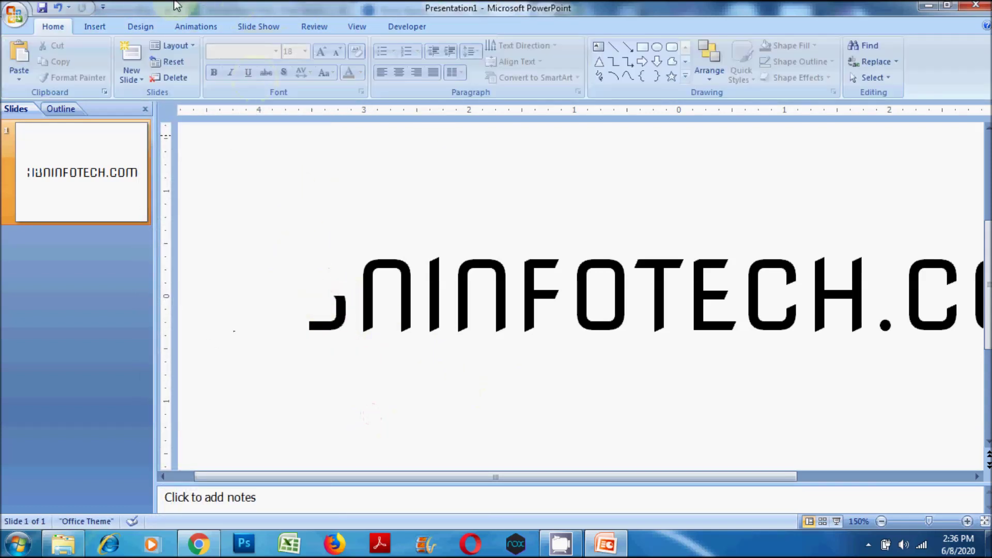
Step: Cover the B's lower right curve and bottom bar with rectangles
{"action": "left_click", "coordinate": [94, 26]}
{"action": "left_click", "coordinate": [155, 75]}
{"action": "left_click", "coordinate": [147, 101]}
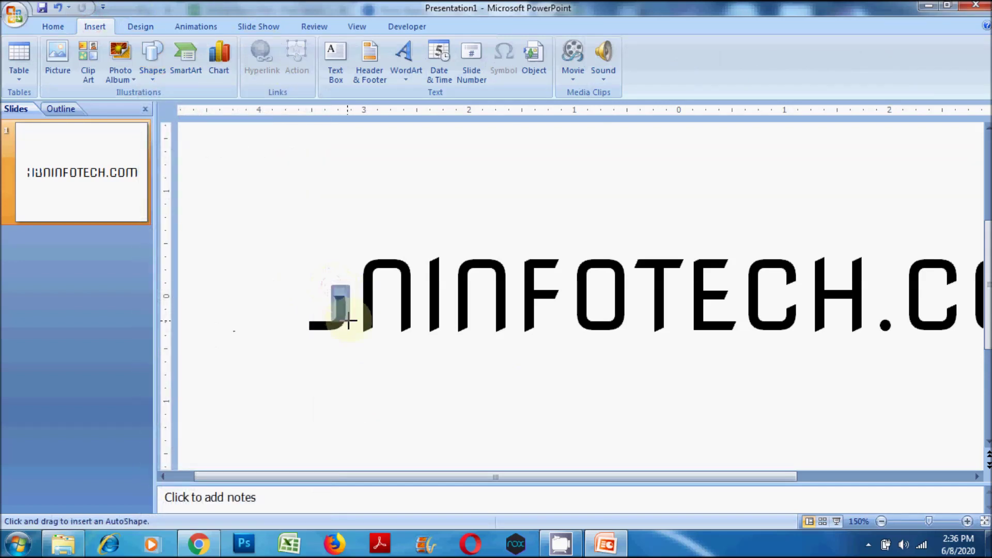
{"action": "left_click_drag", "start_coordinate": [333, 286], "coordinate": [349, 322]}
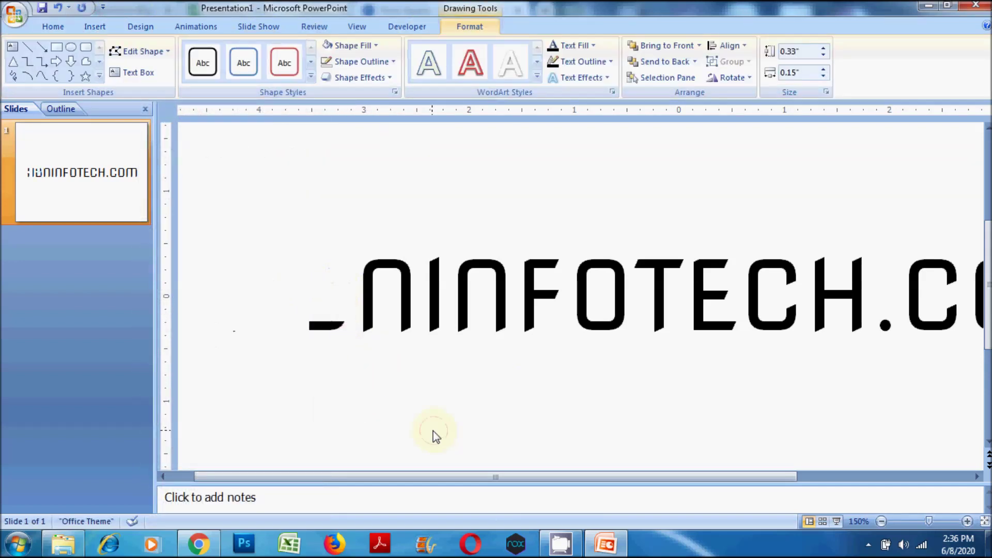
{"action": "left_click", "coordinate": [94, 26]}
{"action": "left_click", "coordinate": [153, 56]}
{"action": "left_click", "coordinate": [150, 110]}
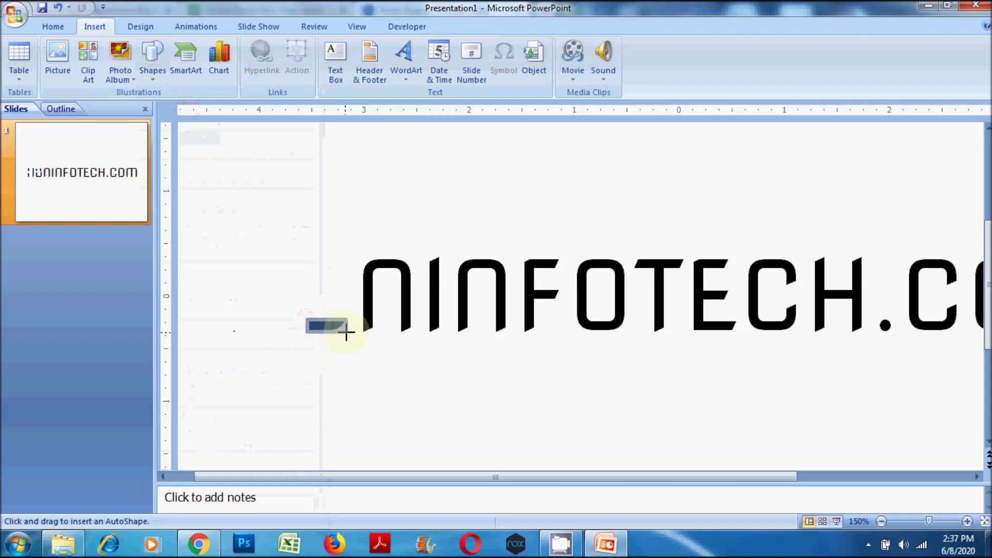
{"action": "left_click_drag", "start_coordinate": [346, 333], "coordinate": [347, 333]}
{"action": "key", "text": "Delete"}
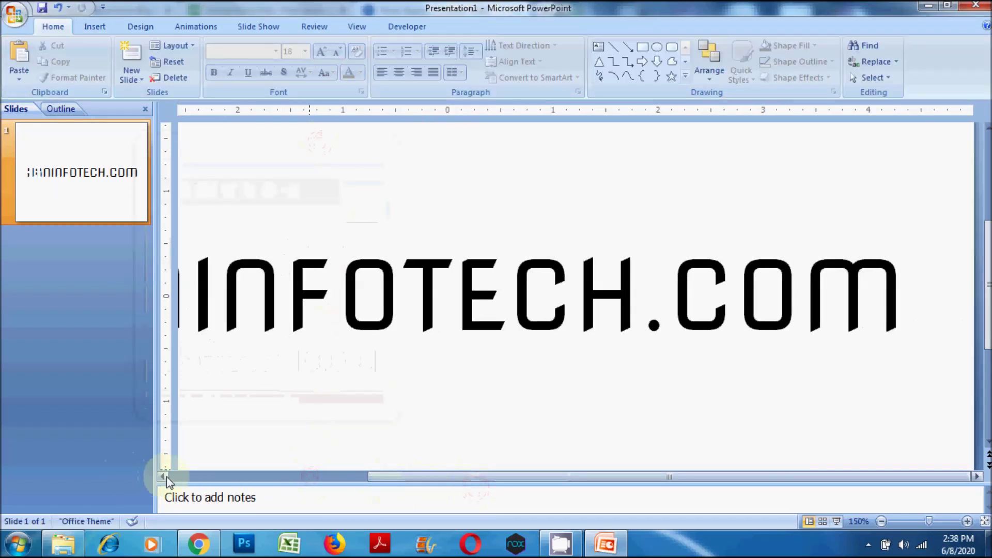
Step: Draw a thin rectangle over the N's left stroke, then delete it
{"action": "left_click", "coordinate": [163, 476]}
{"action": "left_click", "coordinate": [95, 26]}
{"action": "left_click", "coordinate": [150, 57]}
{"action": "left_click", "coordinate": [238, 252]}
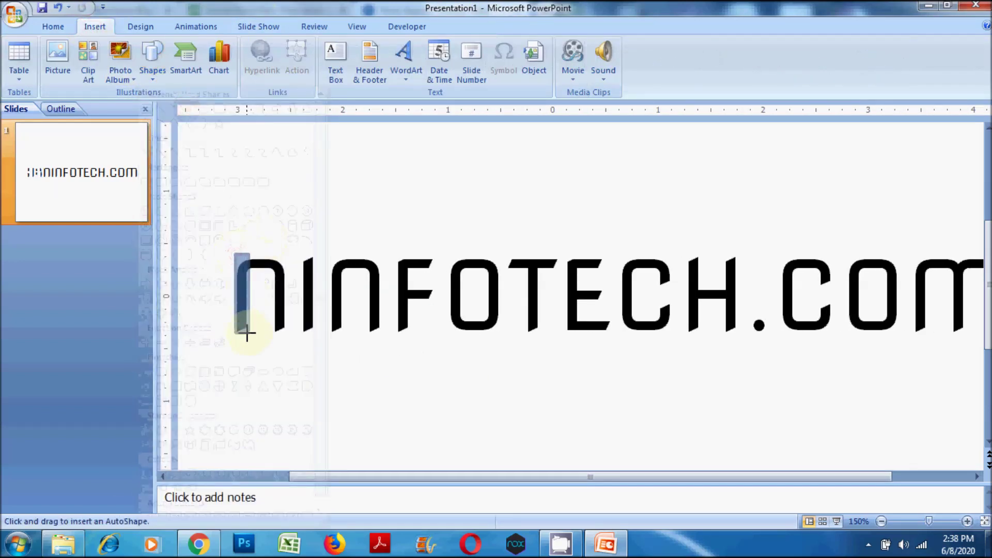
{"action": "left_click_drag", "start_coordinate": [246, 336], "coordinate": [247, 337]}
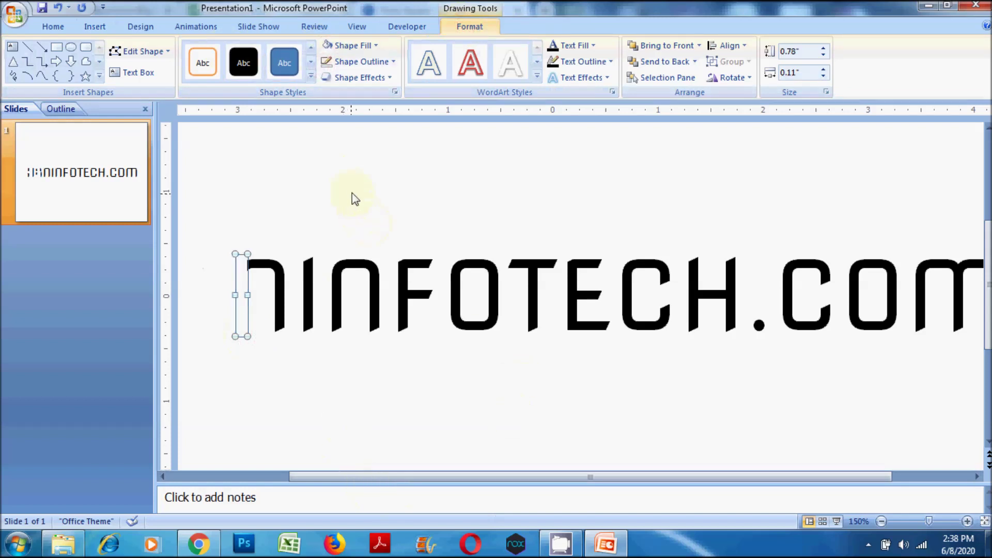
{"action": "key", "text": "Delete"}
Step: Draw a small rectangle beside the top of the I, then delete it as misplaced
{"action": "left_click", "coordinate": [95, 27]}
{"action": "left_click", "coordinate": [152, 56]}
{"action": "left_click", "coordinate": [243, 252]}
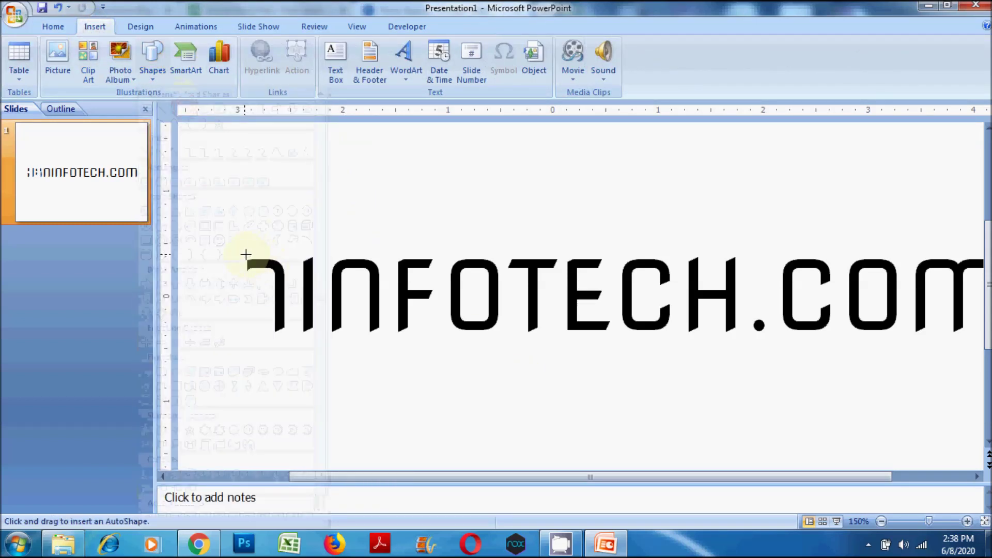
{"action": "left_click_drag", "start_coordinate": [245, 254], "coordinate": [292, 270]}
{"action": "left_click", "coordinate": [469, 26]}
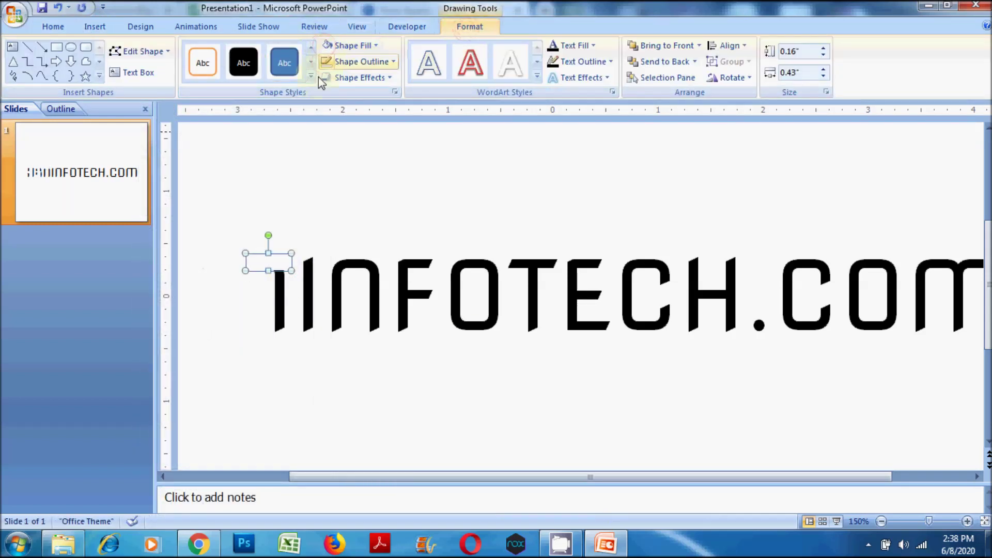
{"action": "key", "text": "Delete"}
Step: Draw a tall thin rectangle covering the I
{"action": "left_click", "coordinate": [153, 56]}
{"action": "left_click", "coordinate": [291, 246]}
{"action": "left_click_drag", "start_coordinate": [273, 261], "coordinate": [288, 337]}
{"action": "left_click", "coordinate": [333, 370]}
{"action": "left_click", "coordinate": [317, 381]}
Step: Draw another white covering rectangle along the base of the letters
{"action": "left_click", "coordinate": [109, 26]}
{"action": "left_click", "coordinate": [153, 57]}
{"action": "left_click", "coordinate": [299, 248]}
{"action": "left_click_drag", "start_coordinate": [315, 337], "coordinate": [317, 337]}
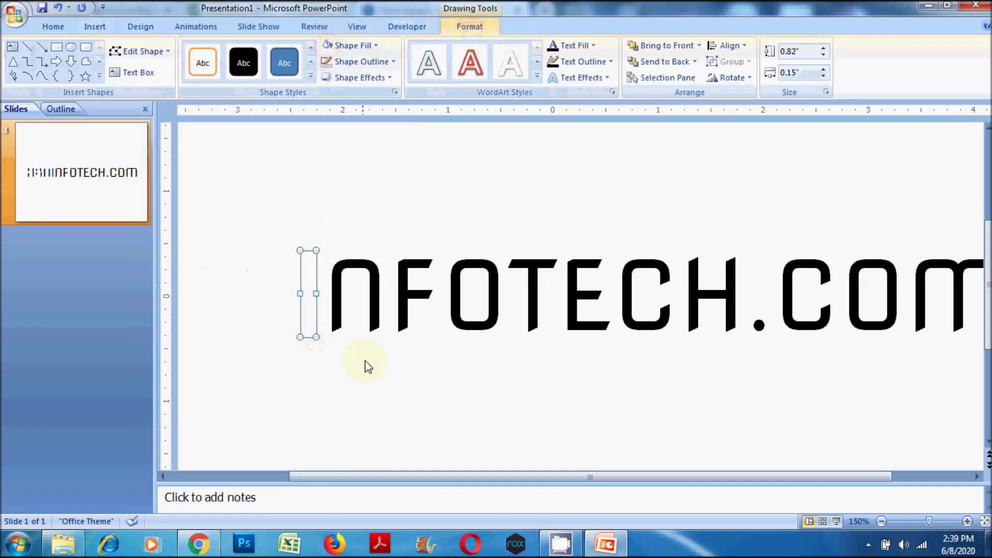
{"action": "left_click", "coordinate": [380, 381]}
{"action": "left_click_drag", "start_coordinate": [364, 477], "coordinate": [411, 478]}
Step: Cover the N's left stroke with a tall white-filled rectangle
{"action": "left_click", "coordinate": [95, 26]}
{"action": "left_click", "coordinate": [152, 57]}
{"action": "left_click", "coordinate": [151, 149]}
{"action": "left_click", "coordinate": [153, 57]}
{"action": "left_click", "coordinate": [151, 148]}
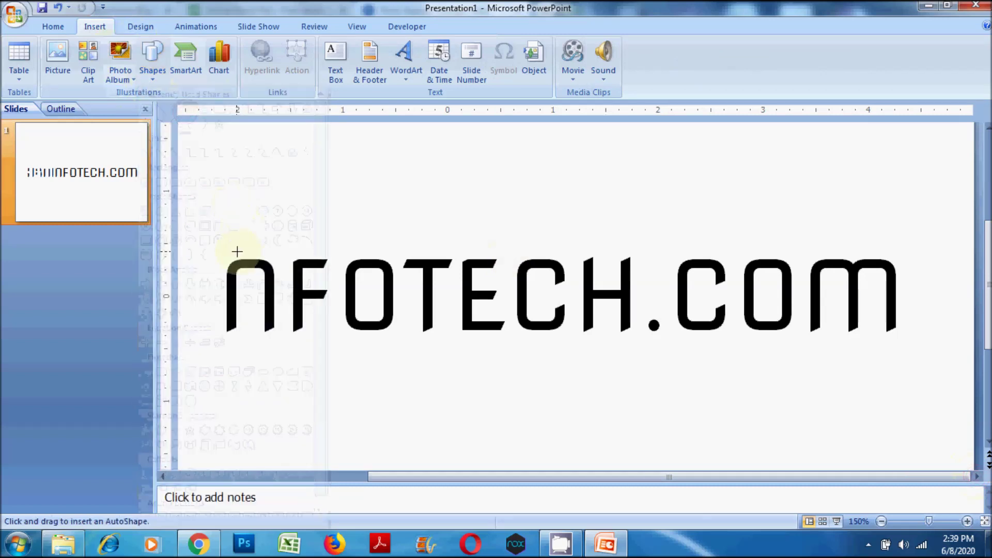
{"action": "left_click_drag", "start_coordinate": [237, 342], "coordinate": [238, 343]}
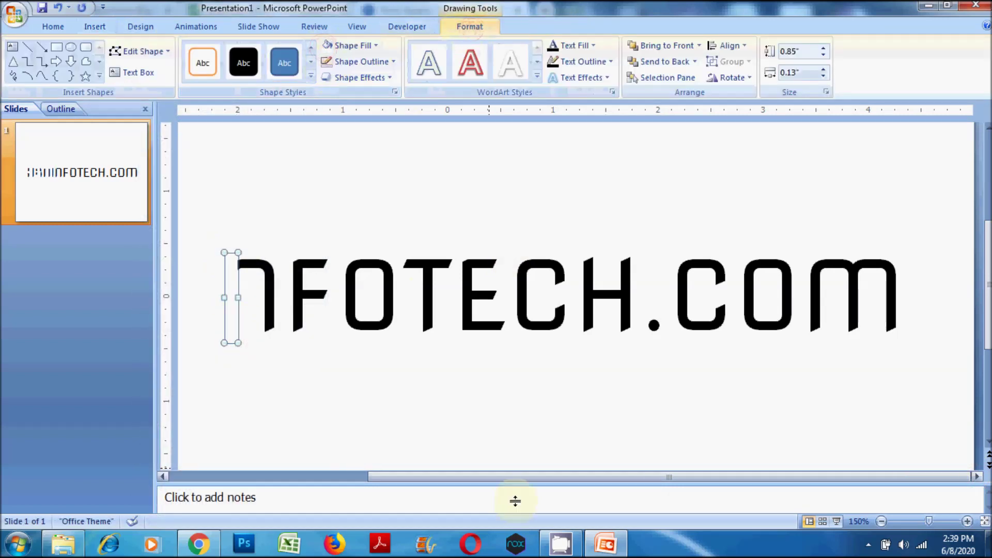
{"action": "left_click", "coordinate": [527, 449]}
{"action": "left_click", "coordinate": [95, 26]}
Step: Hide the N's top stroke under a small white rectangle
{"action": "left_click", "coordinate": [152, 57]}
{"action": "left_click", "coordinate": [187, 110]}
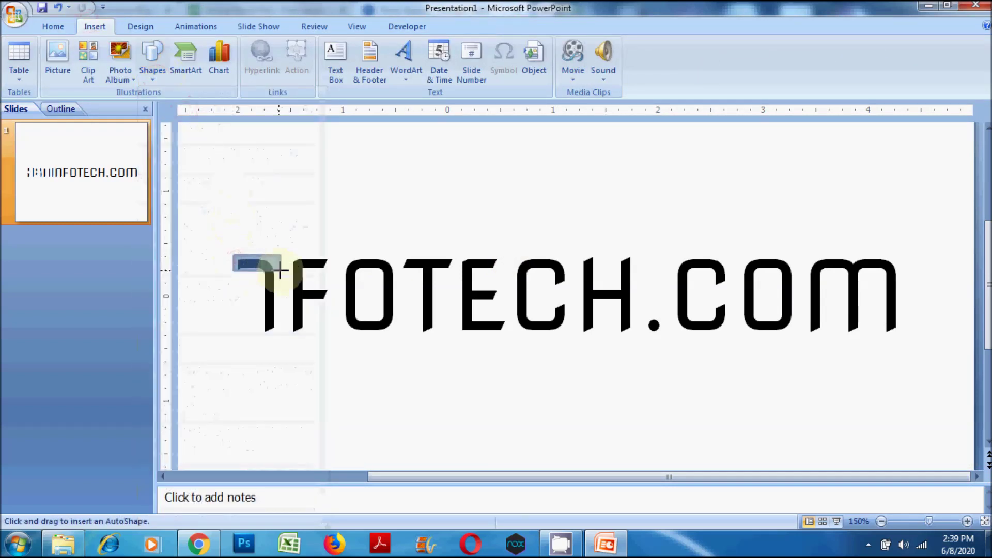
{"action": "left_click_drag", "start_coordinate": [280, 270], "coordinate": [281, 271]}
{"action": "left_click", "coordinate": [341, 45]}
{"action": "left_click", "coordinate": [300, 333]}
{"action": "left_click", "coordinate": [102, 29]}
Step: Cover the upright before the F with a white, outline-free rectangle
{"action": "left_click", "coordinate": [153, 57]}
{"action": "left_click", "coordinate": [188, 110]}
{"action": "left_click_drag", "start_coordinate": [261, 255], "coordinate": [279, 337]}
{"action": "left_click", "coordinate": [376, 46]}
{"action": "left_click", "coordinate": [365, 383]}
Step: Hide the F's upright stroke with a white rectangle with no outline
{"action": "left_click", "coordinate": [95, 26]}
{"action": "left_click", "coordinate": [152, 57]}
{"action": "left_click", "coordinate": [186, 110]}
{"action": "left_click_drag", "start_coordinate": [292, 254], "coordinate": [303, 346]}
{"action": "left_click", "coordinate": [357, 45]}
{"action": "left_click", "coordinate": [398, 195]}
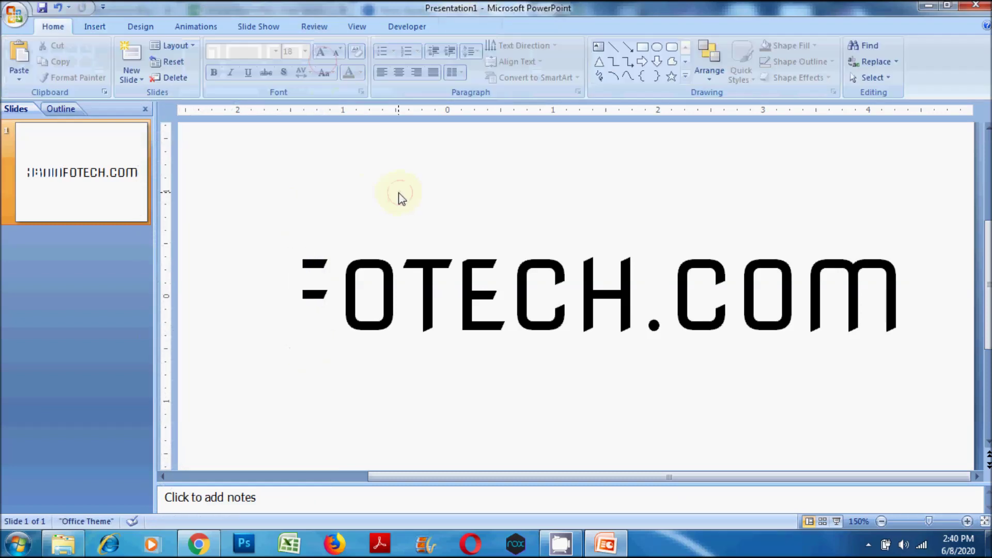
Step: Cover the F's top bar with a small white rectangle
{"action": "left_click", "coordinate": [95, 26]}
{"action": "left_click", "coordinate": [152, 56]}
{"action": "left_click", "coordinate": [187, 111]}
{"action": "left_click_drag", "start_coordinate": [299, 255], "coordinate": [329, 267]}
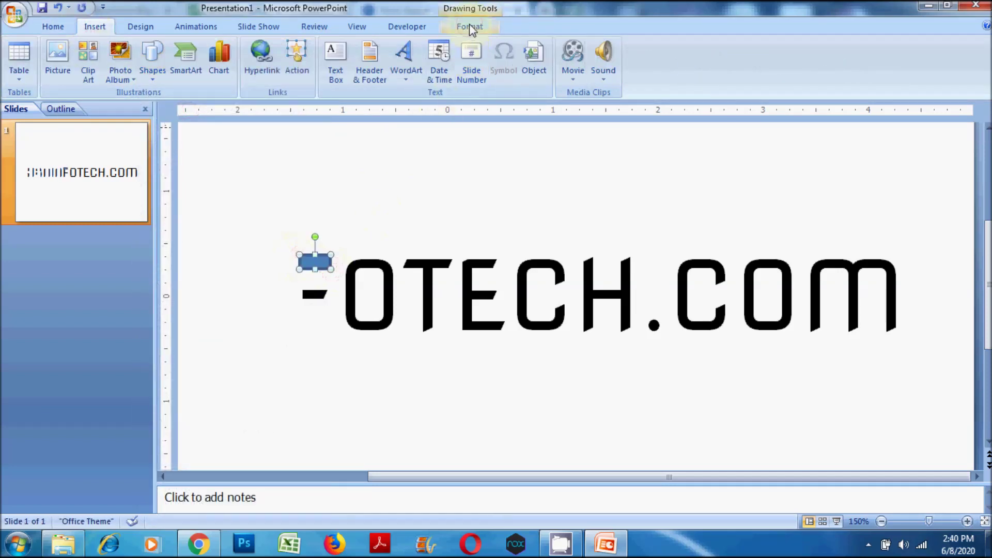
{"action": "left_click", "coordinate": [331, 40]}
{"action": "left_click", "coordinate": [332, 383]}
{"action": "left_click", "coordinate": [325, 429]}
Step: Hide the F's middle bar with a white rectangle with no outline
{"action": "left_click", "coordinate": [99, 24]}
{"action": "left_click", "coordinate": [153, 57]}
{"action": "left_click", "coordinate": [187, 111]}
{"action": "left_click_drag", "start_coordinate": [298, 285], "coordinate": [332, 302]}
{"action": "left_click", "coordinate": [469, 27]}
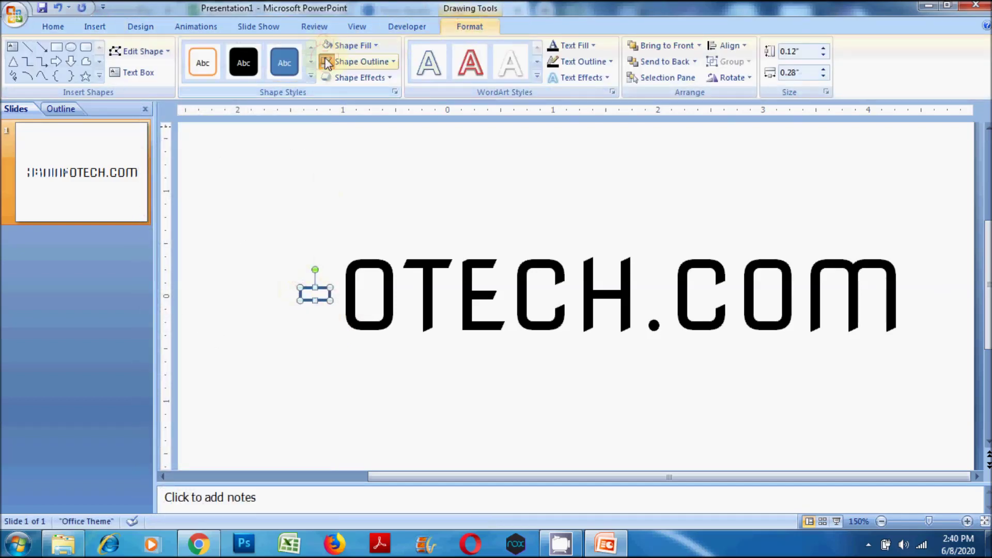
{"action": "left_click", "coordinate": [331, 41]}
{"action": "left_click", "coordinate": [383, 381]}
Step: Cover the O's left side with a tall white rectangle
{"action": "left_click", "coordinate": [95, 26]}
{"action": "left_click", "coordinate": [153, 57]}
{"action": "left_click", "coordinate": [186, 111]}
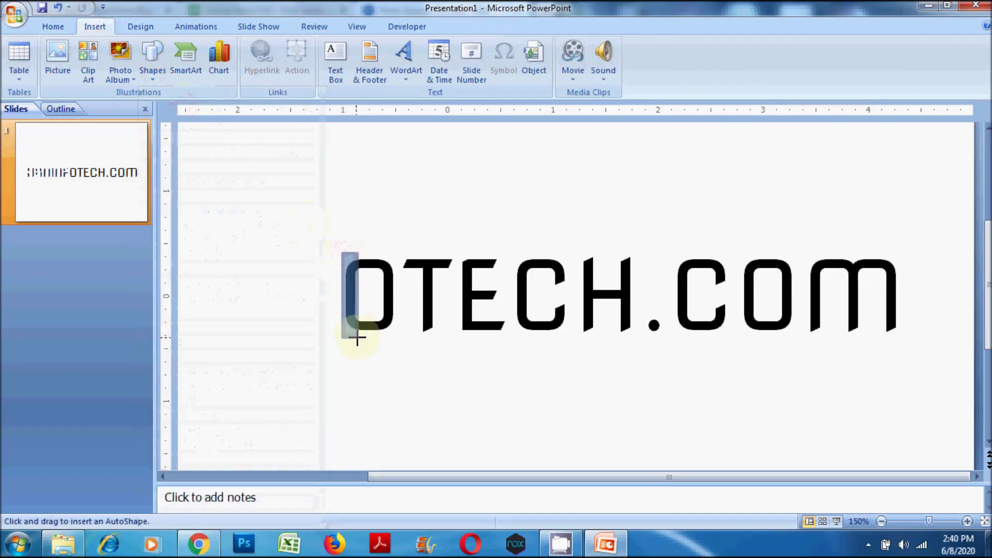
{"action": "left_click_drag", "start_coordinate": [357, 339], "coordinate": [357, 339]}
{"action": "left_click", "coordinate": [469, 26]}
{"action": "left_click", "coordinate": [341, 45]}
{"action": "left_click", "coordinate": [367, 420]}
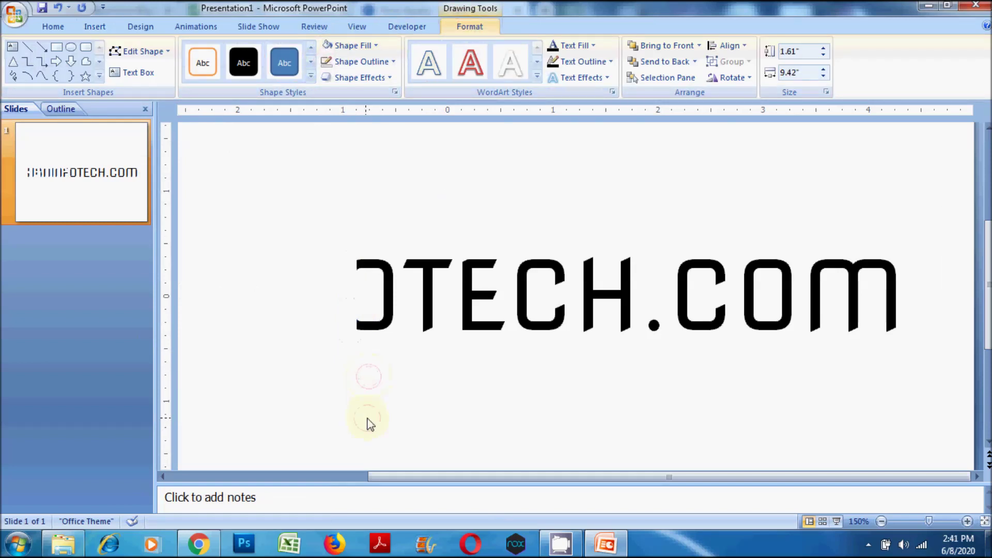
Step: Hide the O's top with a white, outline-free rectangle
{"action": "left_click", "coordinate": [95, 26]}
{"action": "left_click", "coordinate": [152, 56]}
{"action": "left_click", "coordinate": [186, 111]}
{"action": "left_click", "coordinate": [470, 26]}
{"action": "left_click", "coordinate": [331, 40]}
{"action": "left_click", "coordinate": [370, 387]}
Step: Cover the O's right side with a white rectangle
{"action": "left_click", "coordinate": [95, 27]}
{"action": "left_click", "coordinate": [153, 57]}
{"action": "left_click", "coordinate": [186, 110]}
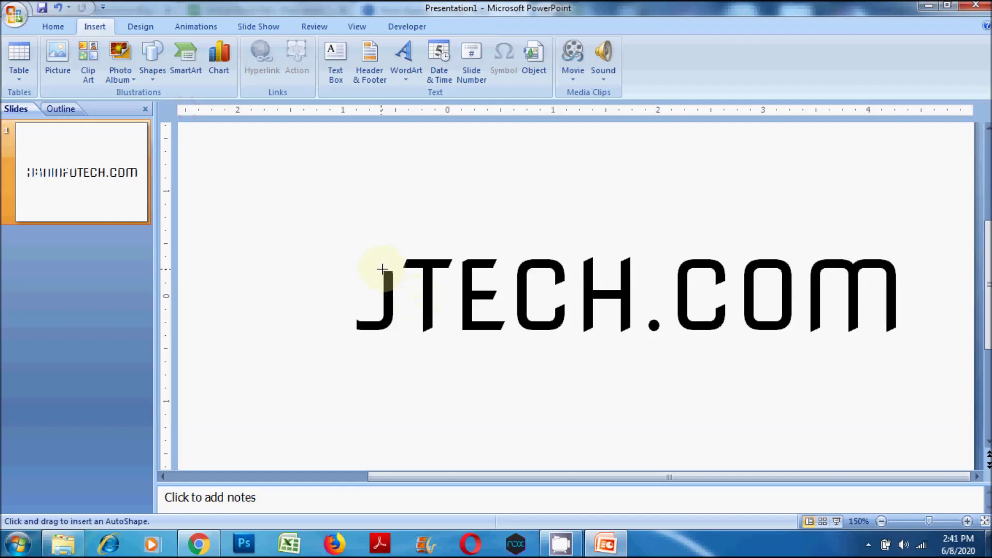
{"action": "left_click_drag", "start_coordinate": [397, 319], "coordinate": [397, 321]}
{"action": "left_click", "coordinate": [341, 45]}
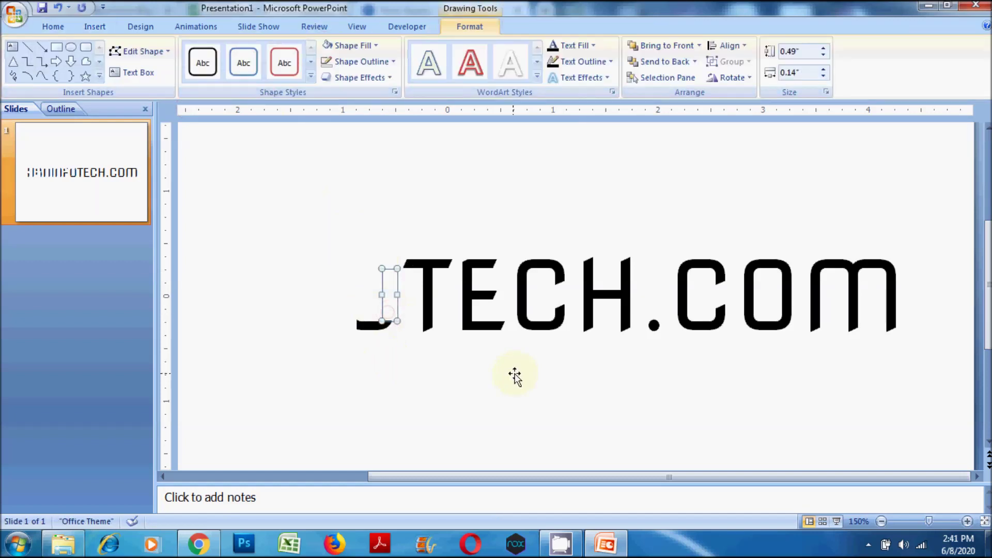
{"action": "left_click", "coordinate": [420, 399]}
{"action": "left_click", "coordinate": [386, 307]}
{"action": "left_click", "coordinate": [409, 398]}
{"action": "left_click", "coordinate": [379, 302]}
{"action": "left_click", "coordinate": [361, 310]}
Step: Hide the O's bottom stroke under a white rectangle
{"action": "left_click", "coordinate": [266, 416]}
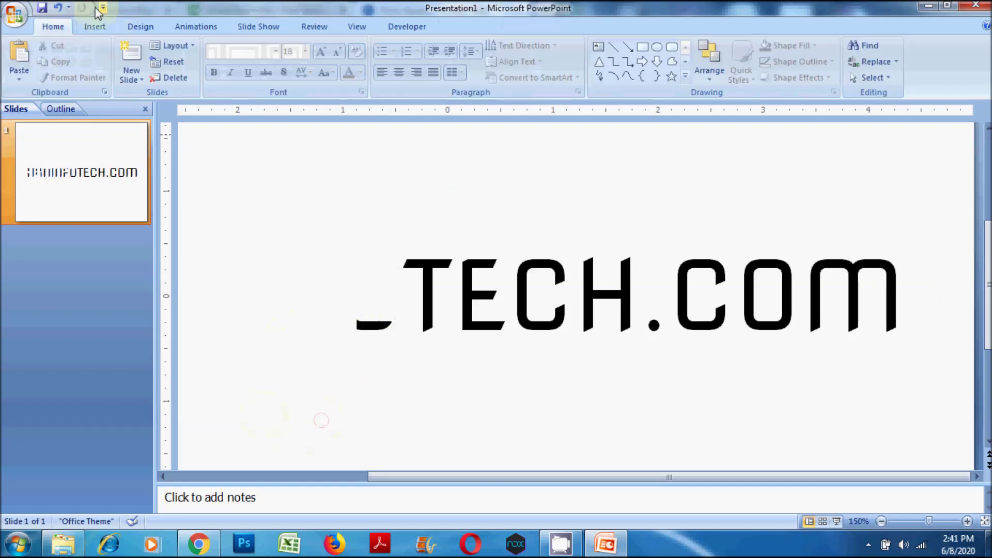
{"action": "left_click", "coordinate": [94, 26]}
{"action": "left_click", "coordinate": [153, 57]}
{"action": "left_click", "coordinate": [175, 109]}
{"action": "left_click_drag", "start_coordinate": [367, 326], "coordinate": [398, 331]}
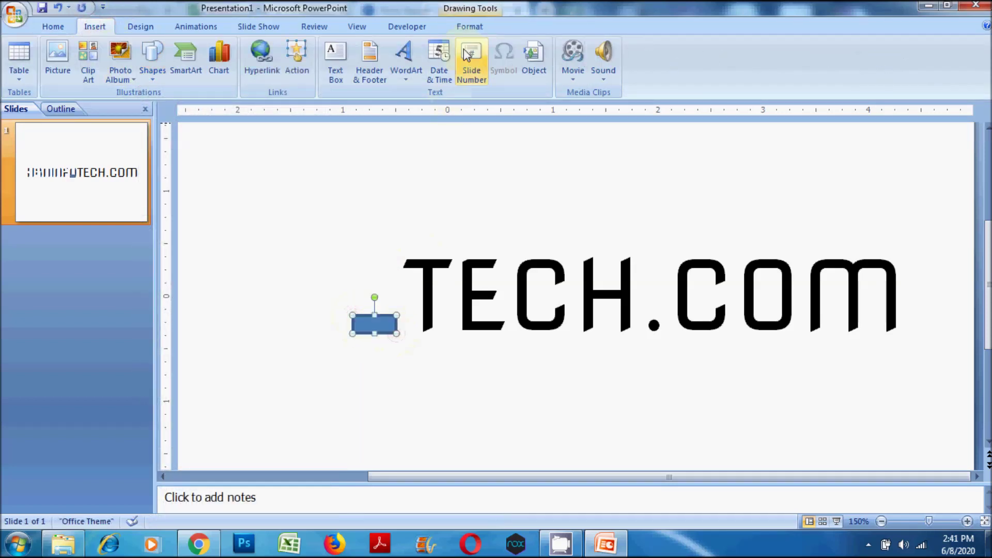
{"action": "left_click", "coordinate": [505, 415]}
Step: Cover the T's crossbar with a wide white rectangle
{"action": "left_click", "coordinate": [94, 26]}
{"action": "left_click", "coordinate": [153, 57]}
{"action": "left_click", "coordinate": [175, 109]}
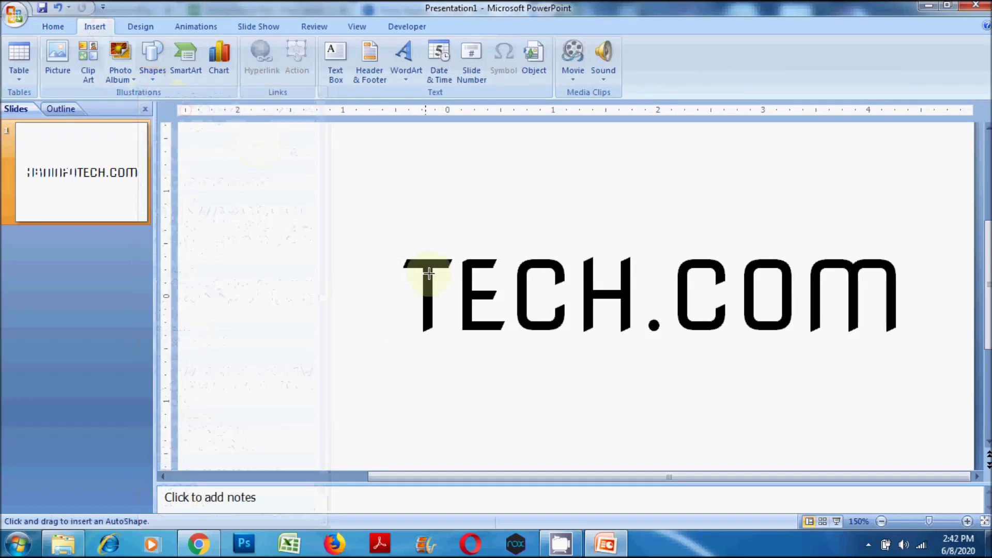
{"action": "left_click_drag", "start_coordinate": [401, 256], "coordinate": [457, 270]}
{"action": "left_click", "coordinate": [491, 410]}
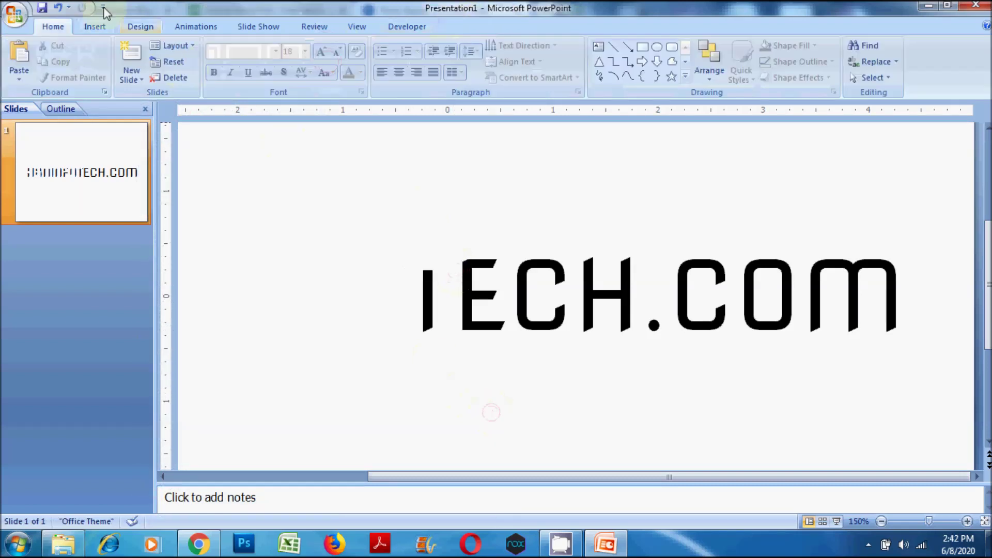
Step: Hide the T's stem with a tall white rectangle with no outline
{"action": "left_click", "coordinate": [94, 26]}
{"action": "left_click", "coordinate": [152, 57]}
{"action": "left_click", "coordinate": [191, 109]}
{"action": "left_click_drag", "start_coordinate": [416, 261], "coordinate": [439, 341]}
{"action": "left_click", "coordinate": [325, 67]}
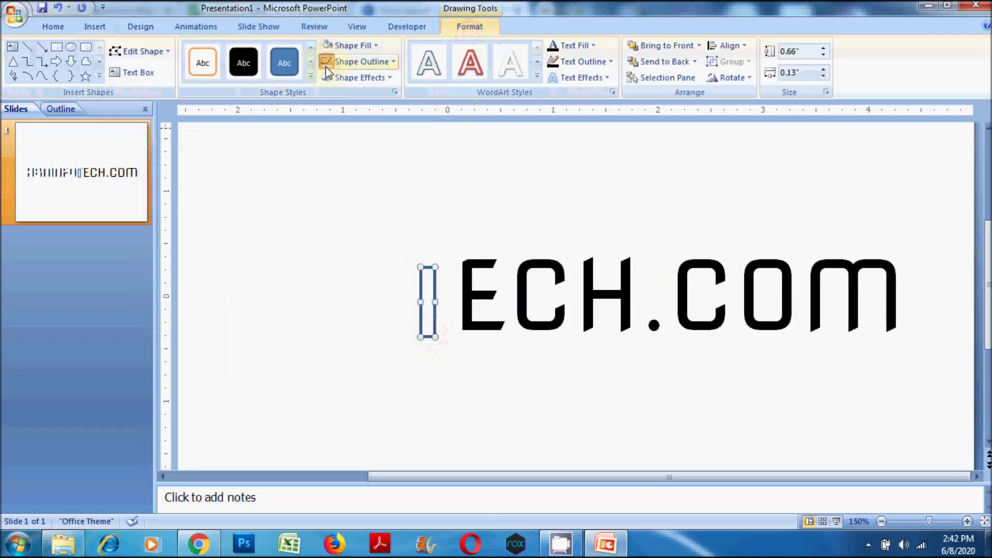
{"action": "left_click", "coordinate": [94, 26]}
Step: Draw a tall rectangle over the E's upright
{"action": "left_click", "coordinate": [152, 56]}
{"action": "left_click", "coordinate": [187, 108]}
{"action": "left_click_drag", "start_coordinate": [460, 255], "coordinate": [473, 334]}
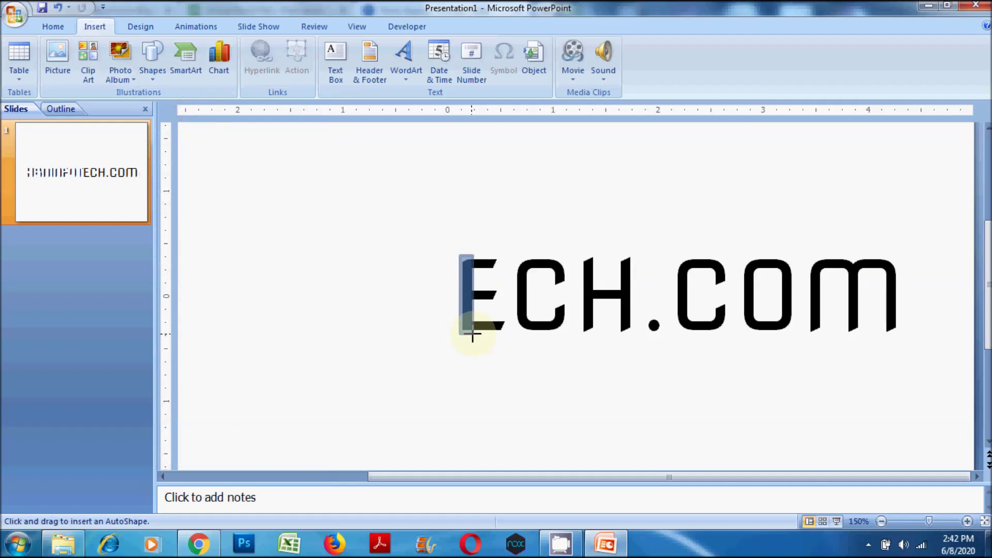
Step: Fill the current rectangle white with no outline, then cover the E's bottom bar with another
{"action": "left_click", "coordinate": [457, 26]}
{"action": "left_click", "coordinate": [325, 67]}
{"action": "left_click", "coordinate": [474, 394]}
{"action": "left_click", "coordinate": [94, 26]}
{"action": "left_click", "coordinate": [153, 57]}
{"action": "left_click", "coordinate": [188, 109]}
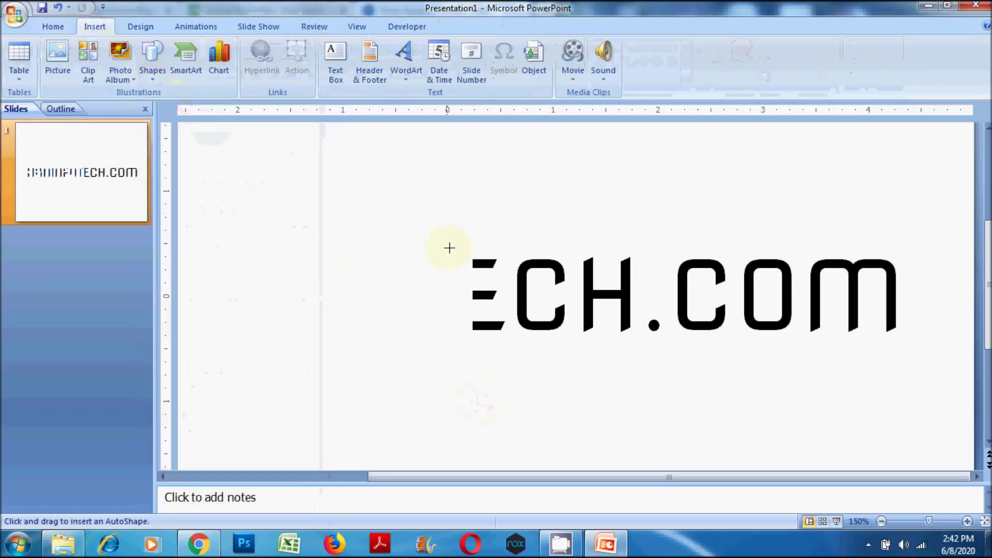
{"action": "left_click_drag", "start_coordinate": [497, 269], "coordinate": [499, 271]}
{"action": "left_click", "coordinate": [325, 67]}
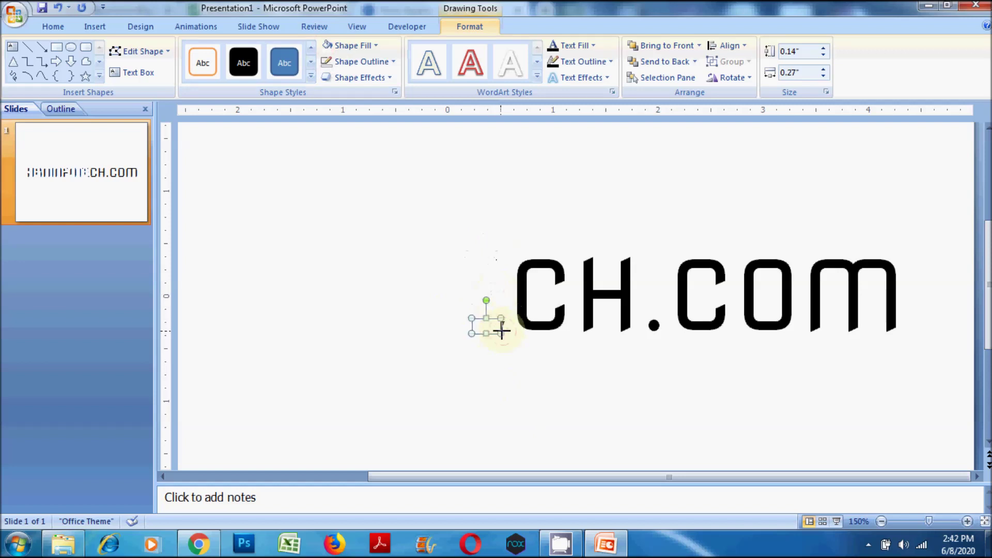
{"action": "left_click", "coordinate": [388, 307]}
Step: Cover the C's left side, top stroke and upper end with white rectangles
{"action": "left_click", "coordinate": [95, 26]}
{"action": "left_click", "coordinate": [152, 57]}
{"action": "left_click", "coordinate": [188, 108]}
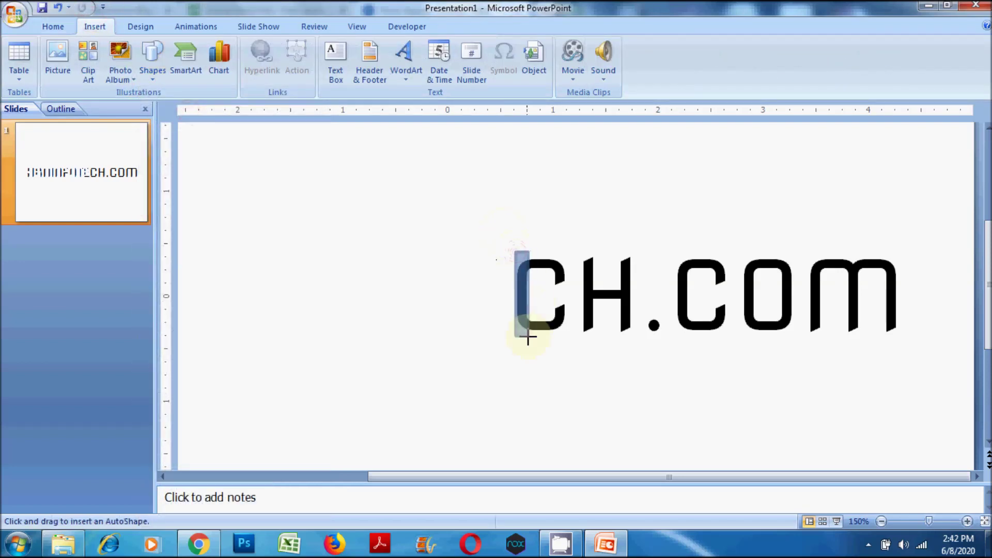
{"action": "left_click_drag", "start_coordinate": [528, 337], "coordinate": [528, 337]}
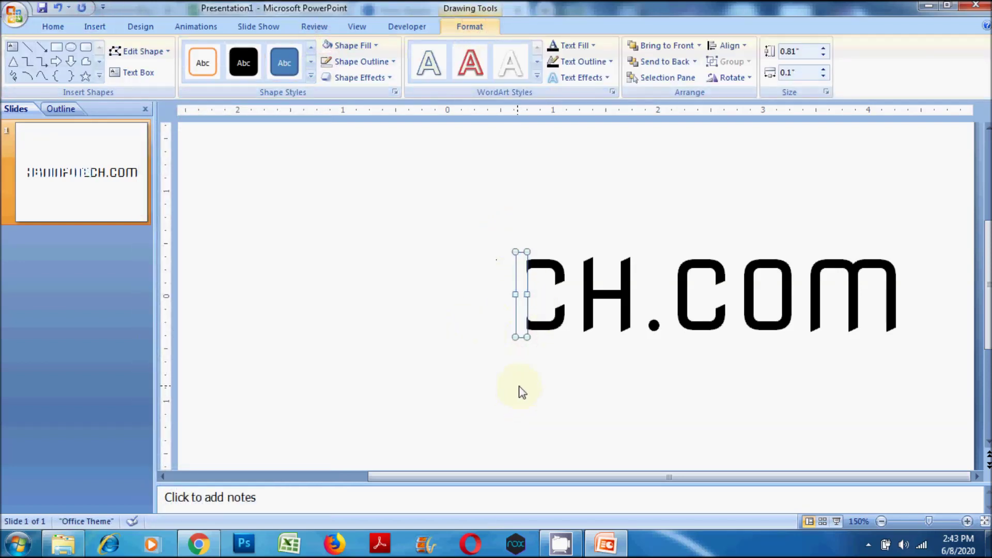
{"action": "left_click", "coordinate": [521, 391]}
{"action": "left_click", "coordinate": [94, 27]}
{"action": "left_click", "coordinate": [152, 57]}
{"action": "left_click", "coordinate": [188, 109]}
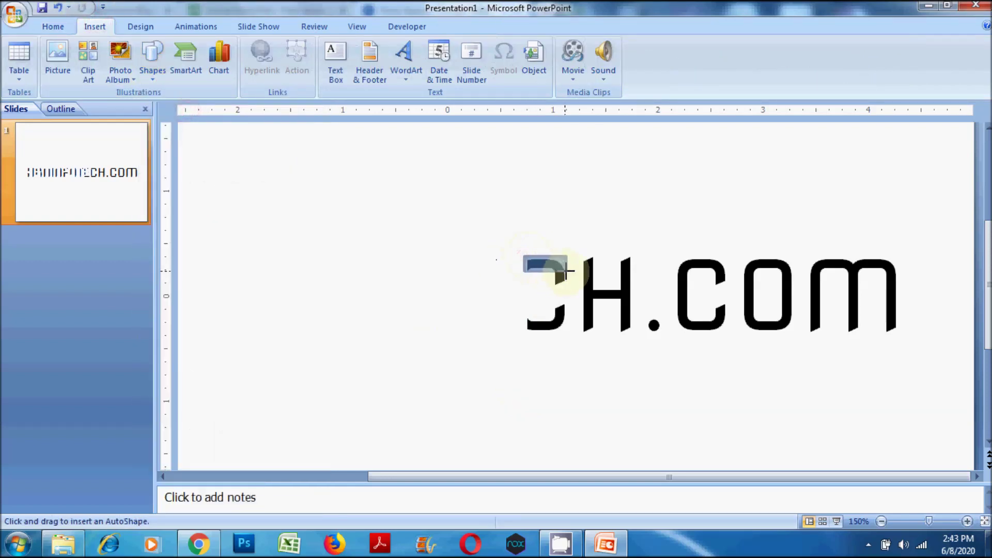
{"action": "left_click_drag", "start_coordinate": [567, 273], "coordinate": [567, 272]}
{"action": "key", "text": "Escape"}
{"action": "left_click", "coordinate": [94, 26]}
{"action": "left_click", "coordinate": [153, 57]}
{"action": "left_click", "coordinate": [191, 108]}
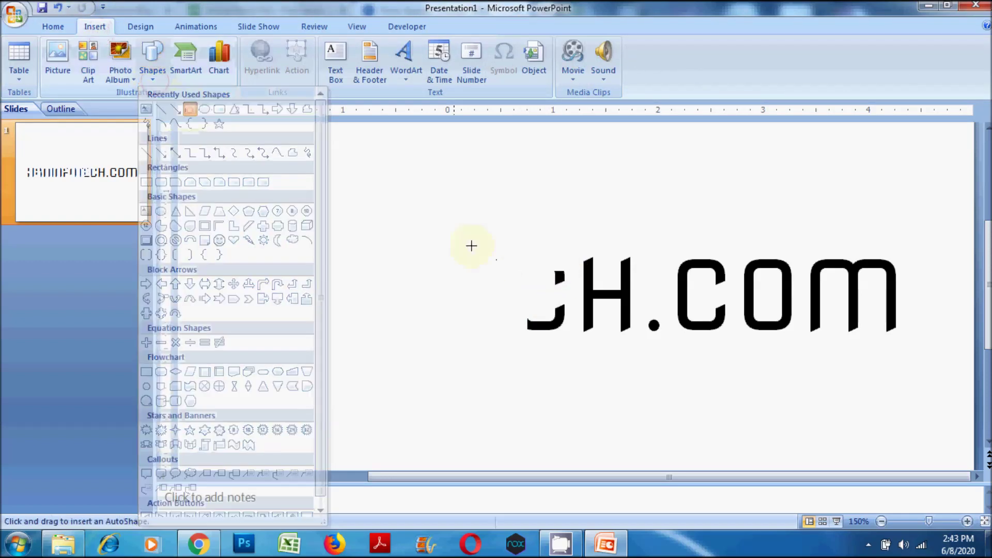
{"action": "left_click_drag", "start_coordinate": [551, 262], "coordinate": [567, 290]}
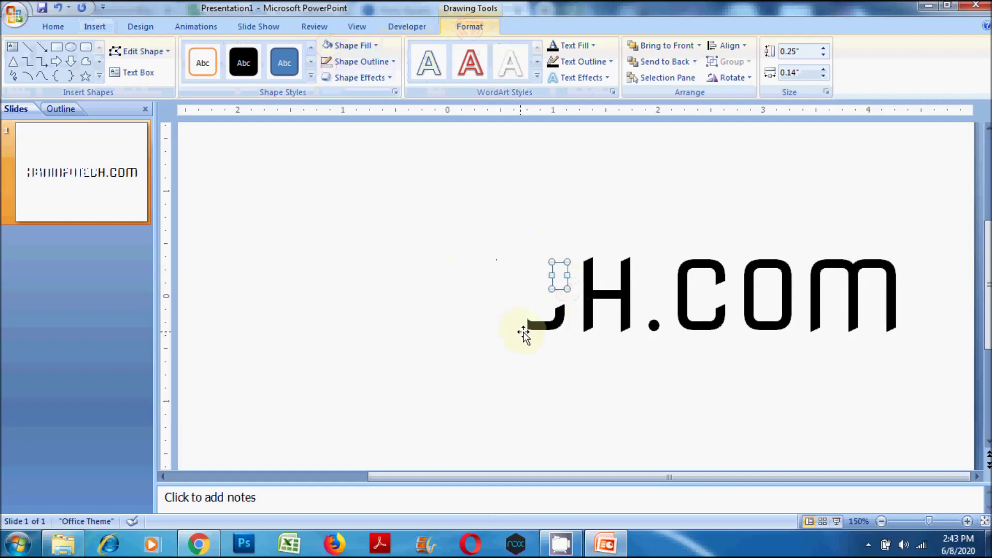
{"action": "left_click", "coordinate": [535, 401]}
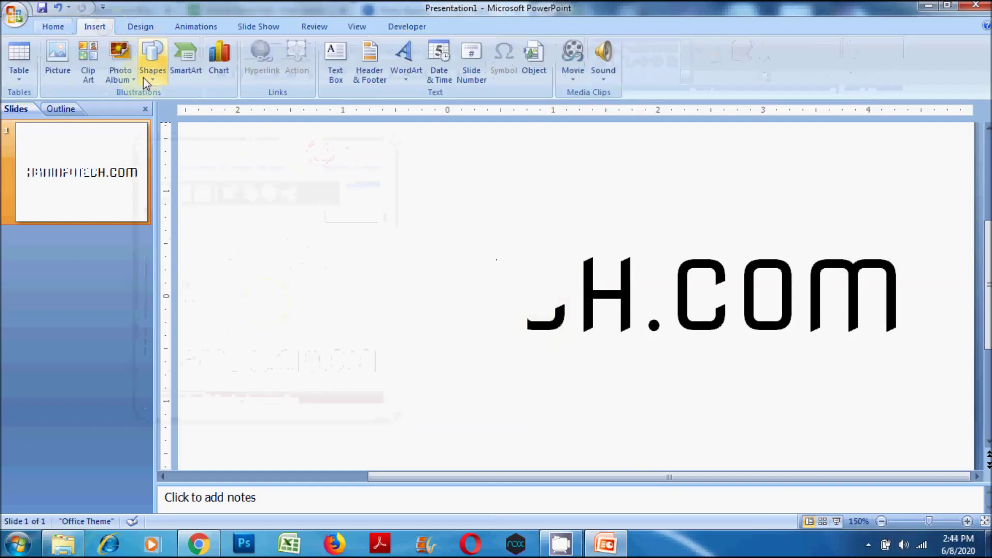
Step: Cover the C's bottom stroke and its last piece with white-filled rectangles
{"action": "left_click", "coordinate": [146, 77]}
{"action": "left_click", "coordinate": [190, 131]}
{"action": "left_click_drag", "start_coordinate": [538, 326], "coordinate": [568, 330]}
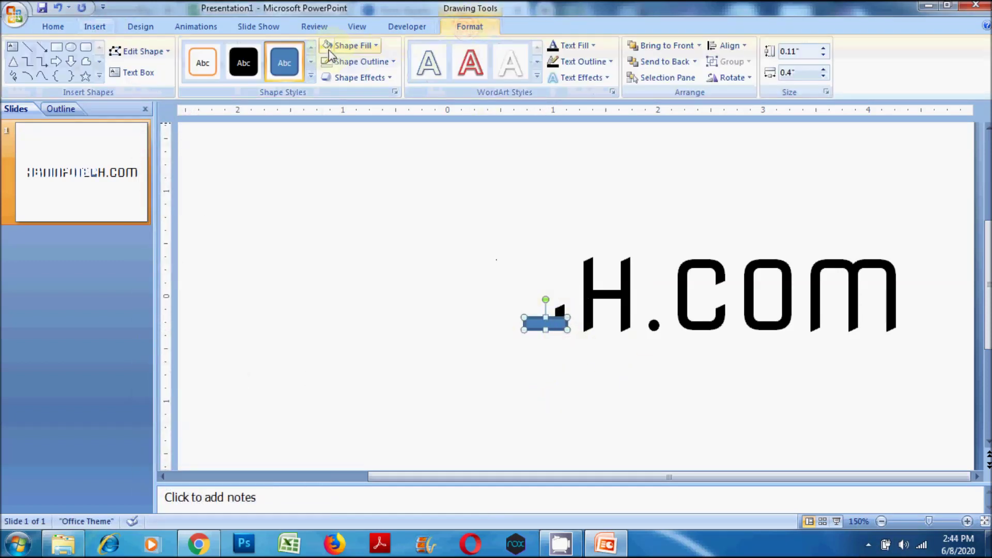
{"action": "left_click", "coordinate": [614, 403]}
{"action": "left_click", "coordinate": [153, 59]}
{"action": "left_click", "coordinate": [191, 130]}
{"action": "left_click_drag", "start_coordinate": [552, 299], "coordinate": [569, 328]}
{"action": "left_click", "coordinate": [604, 430]}
Step: Cover the H's left stroke, crossbar and right stroke with white rectangles
{"action": "left_click", "coordinate": [153, 59]}
{"action": "left_click", "coordinate": [191, 130]}
{"action": "left_click_drag", "start_coordinate": [580, 249], "coordinate": [594, 339]}
{"action": "left_click", "coordinate": [602, 382]}
{"action": "left_click", "coordinate": [593, 426]}
{"action": "left_click", "coordinate": [153, 59]}
{"action": "left_click", "coordinate": [190, 131]}
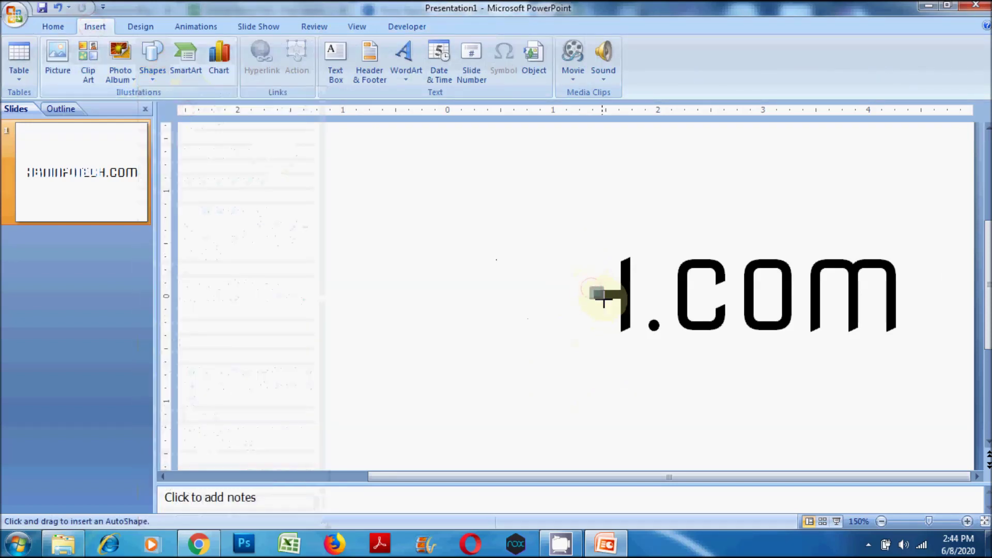
{"action": "left_click_drag", "start_coordinate": [603, 299], "coordinate": [620, 301]}
{"action": "left_click", "coordinate": [95, 26]}
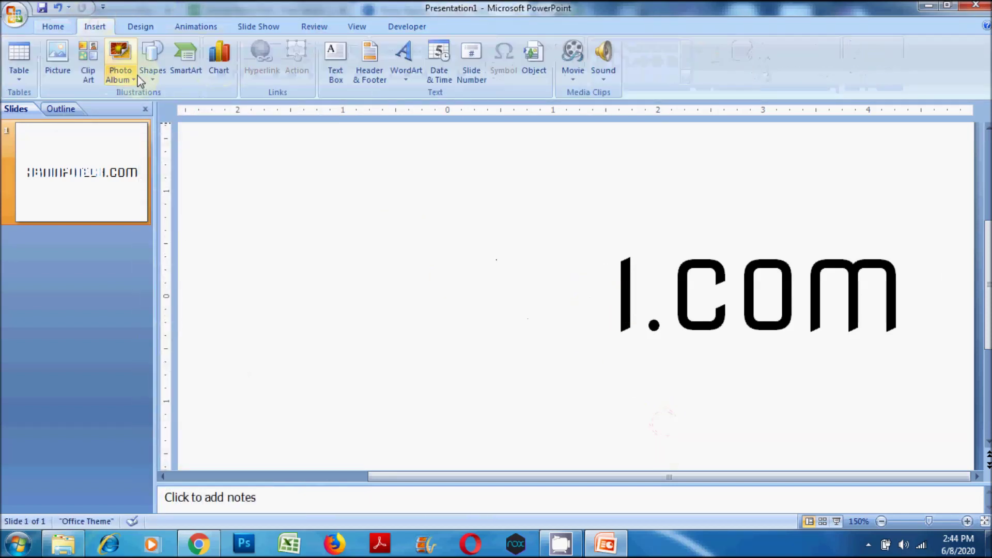
{"action": "left_click", "coordinate": [153, 59]}
{"action": "left_click", "coordinate": [190, 130]}
{"action": "left_click_drag", "start_coordinate": [618, 250], "coordinate": [634, 343]}
{"action": "left_click", "coordinate": [693, 395]}
Step: Place a small white square over the dot and cover the c's left stroke
{"action": "left_click", "coordinate": [153, 60]}
{"action": "left_click", "coordinate": [190, 131]}
{"action": "left_click", "coordinate": [647, 316]}
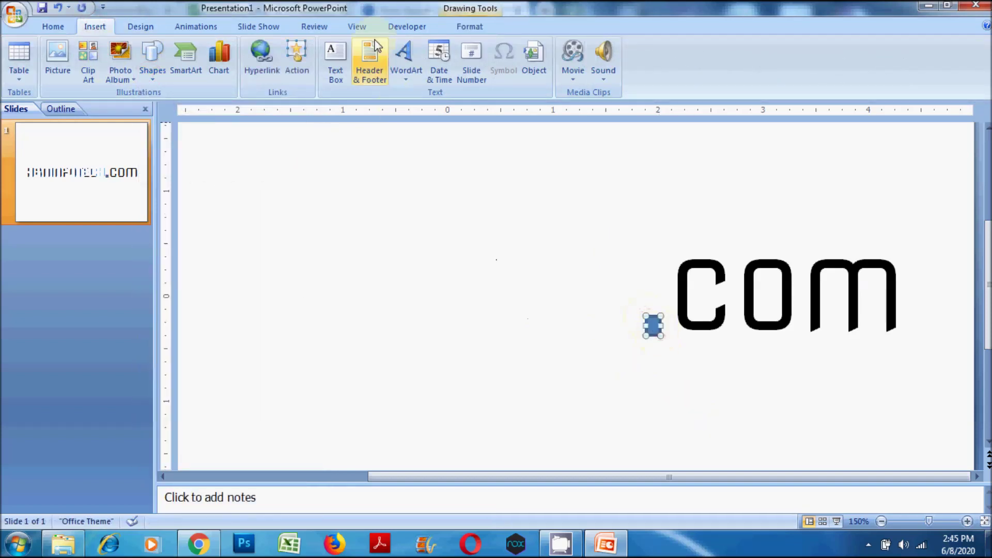
{"action": "left_click", "coordinate": [716, 416]}
{"action": "left_click", "coordinate": [94, 27]}
{"action": "left_click", "coordinate": [153, 60]}
{"action": "left_click", "coordinate": [151, 111]}
{"action": "left_click_drag", "start_coordinate": [677, 254], "coordinate": [687, 335]}
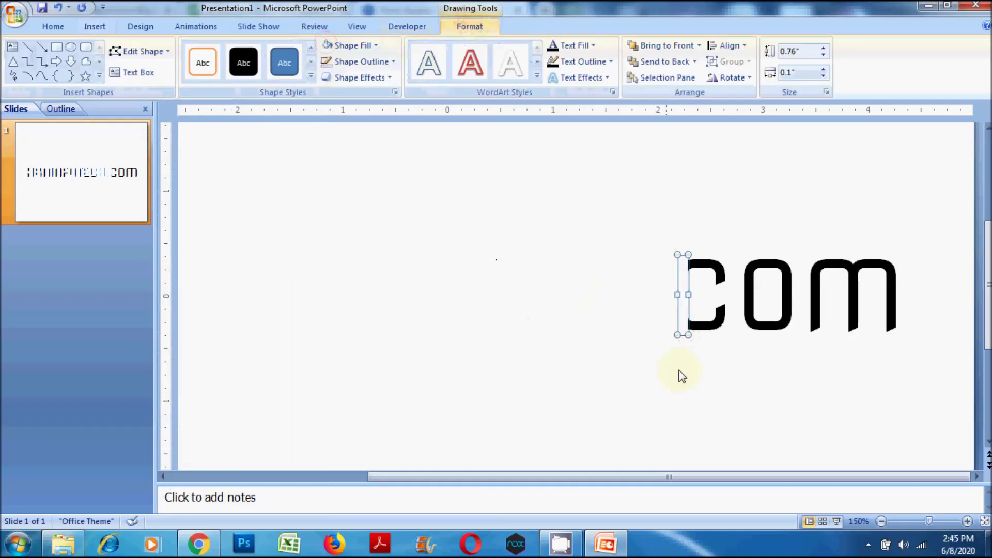
{"action": "left_click", "coordinate": [583, 305]}
Step: Cover the top, upper end and bottom of the c with rectangles
{"action": "left_click", "coordinate": [94, 26]}
{"action": "left_click", "coordinate": [153, 59]}
{"action": "left_click", "coordinate": [150, 111]}
{"action": "left_click_drag", "start_coordinate": [682, 253], "coordinate": [727, 270]}
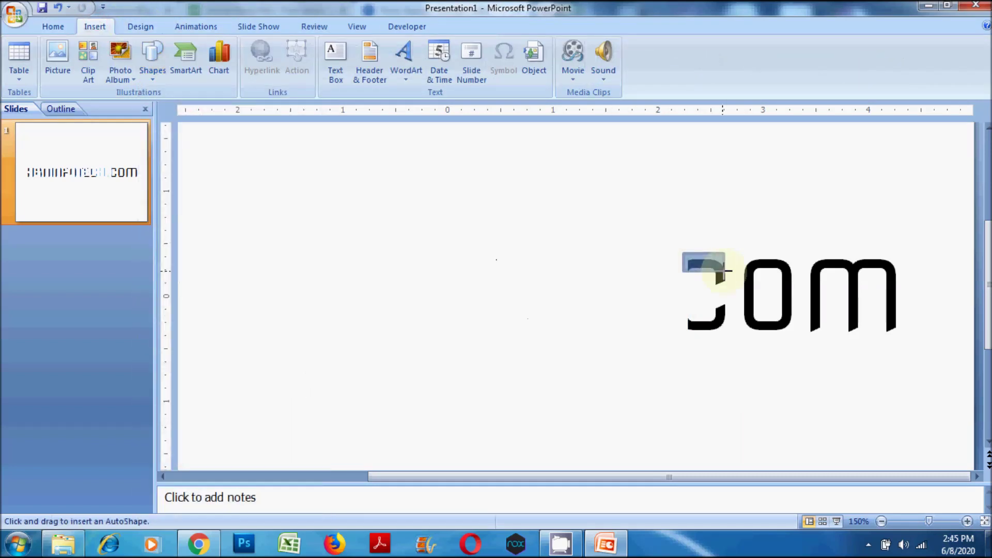
{"action": "left_click", "coordinate": [673, 372]}
{"action": "left_click", "coordinate": [94, 27]}
{"action": "left_click", "coordinate": [152, 59]}
{"action": "left_click", "coordinate": [151, 111]}
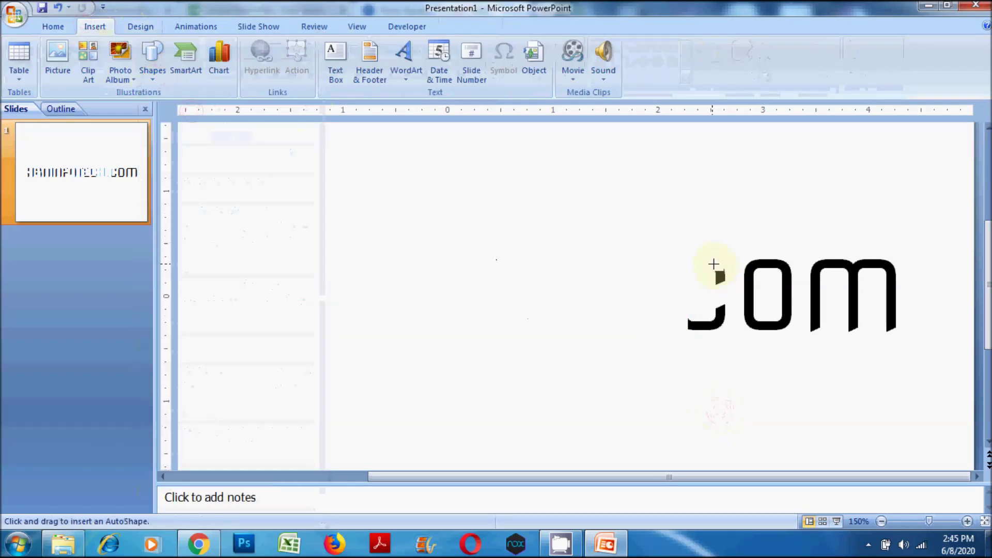
{"action": "left_click_drag", "start_coordinate": [714, 265], "coordinate": [724, 279]}
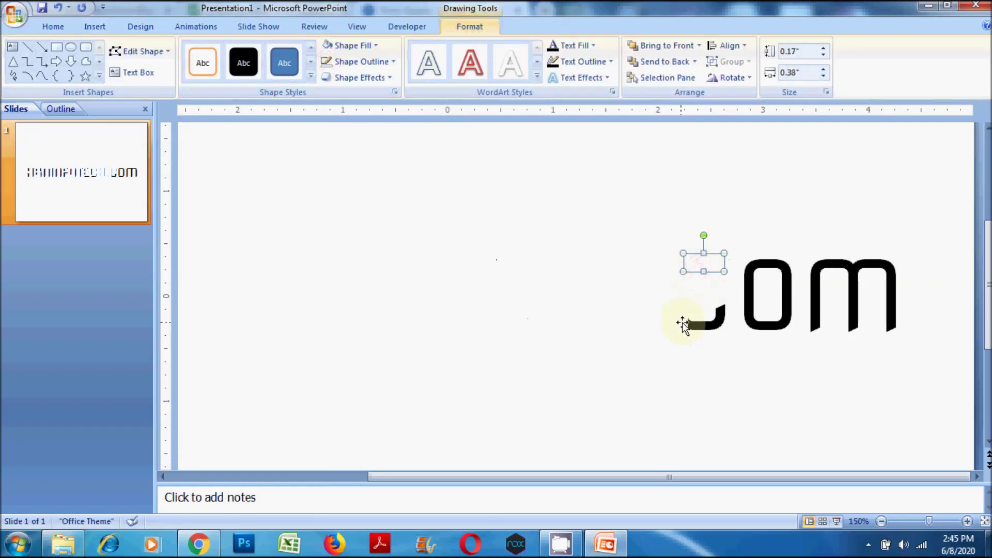
{"action": "left_click", "coordinate": [686, 425]}
{"action": "left_click", "coordinate": [95, 27]}
{"action": "left_click", "coordinate": [152, 60]}
{"action": "left_click", "coordinate": [150, 110]}
{"action": "left_click_drag", "start_coordinate": [684, 316], "coordinate": [716, 335]}
{"action": "left_click", "coordinate": [572, 288]}
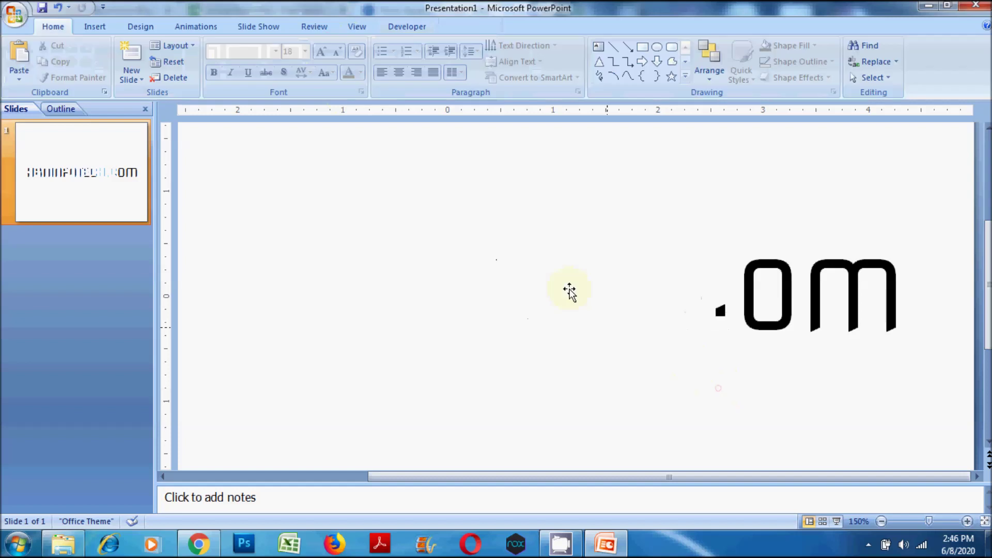
Step: Mask the remaining dot and the o's left stroke with white-filled rectangles
{"action": "left_click", "coordinate": [94, 26]}
{"action": "left_click", "coordinate": [160, 78]}
{"action": "left_click", "coordinate": [151, 110]}
{"action": "left_click_drag", "start_coordinate": [726, 320], "coordinate": [726, 321]}
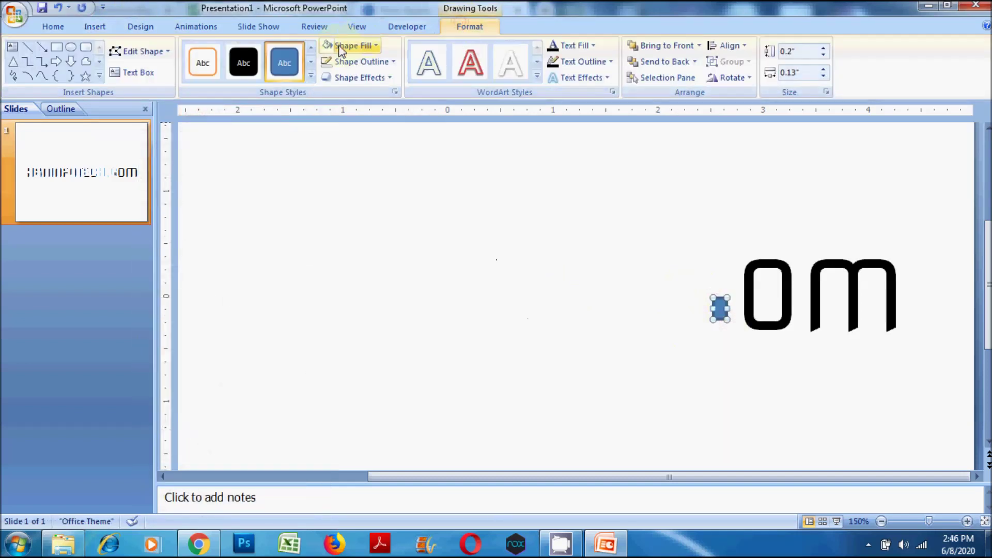
{"action": "left_click", "coordinate": [786, 408]}
{"action": "left_click", "coordinate": [78, 26]}
{"action": "left_click", "coordinate": [152, 57]}
{"action": "left_click", "coordinate": [151, 111]}
{"action": "left_click_drag", "start_coordinate": [754, 342], "coordinate": [755, 343]}
{"action": "left_click", "coordinate": [465, 26]}
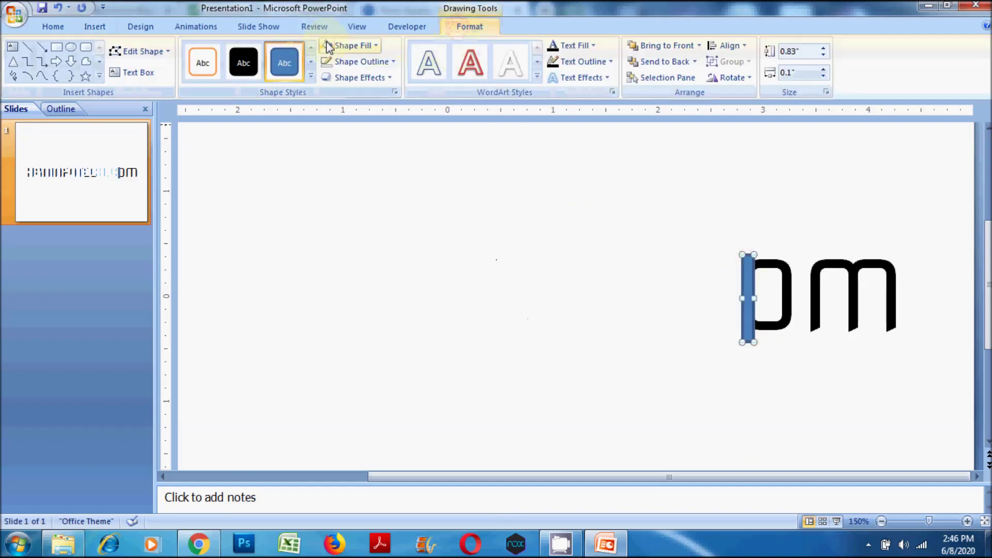
{"action": "left_click", "coordinate": [347, 42]}
{"action": "left_click", "coordinate": [251, 124]}
Step: Cover the top, right stroke and remaining bottom of the o with white rectangles
{"action": "left_click", "coordinate": [94, 26]}
{"action": "left_click", "coordinate": [153, 57]}
{"action": "left_click", "coordinate": [190, 109]}
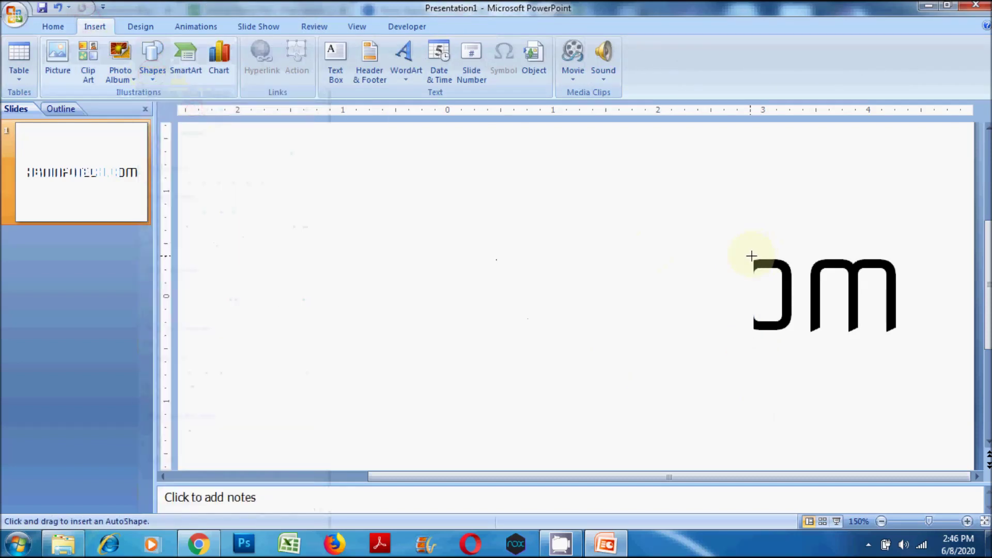
{"action": "left_click_drag", "start_coordinate": [784, 277], "coordinate": [784, 277]}
{"action": "left_click", "coordinate": [469, 25]}
{"action": "left_click", "coordinate": [95, 27]}
{"action": "left_click", "coordinate": [153, 57]}
{"action": "left_click", "coordinate": [190, 109]}
{"action": "left_click_drag", "start_coordinate": [797, 321], "coordinate": [799, 323]}
{"action": "left_click", "coordinate": [760, 384]}
{"action": "left_click", "coordinate": [786, 289]}
{"action": "left_click", "coordinate": [821, 403]}
{"action": "left_click", "coordinate": [789, 310]}
{"action": "left_click", "coordinate": [95, 26]}
{"action": "left_click", "coordinate": [153, 60]}
{"action": "left_click", "coordinate": [189, 207]}
{"action": "left_click_drag", "start_coordinate": [749, 314], "coordinate": [792, 333]}
{"action": "left_click", "coordinate": [833, 409]}
Step: Cover the m's left stem, left arch top and middle stem with white rectangles
{"action": "left_click", "coordinate": [155, 82]}
{"action": "left_click", "coordinate": [146, 119]}
{"action": "left_click_drag", "start_coordinate": [806, 253], "coordinate": [822, 338]}
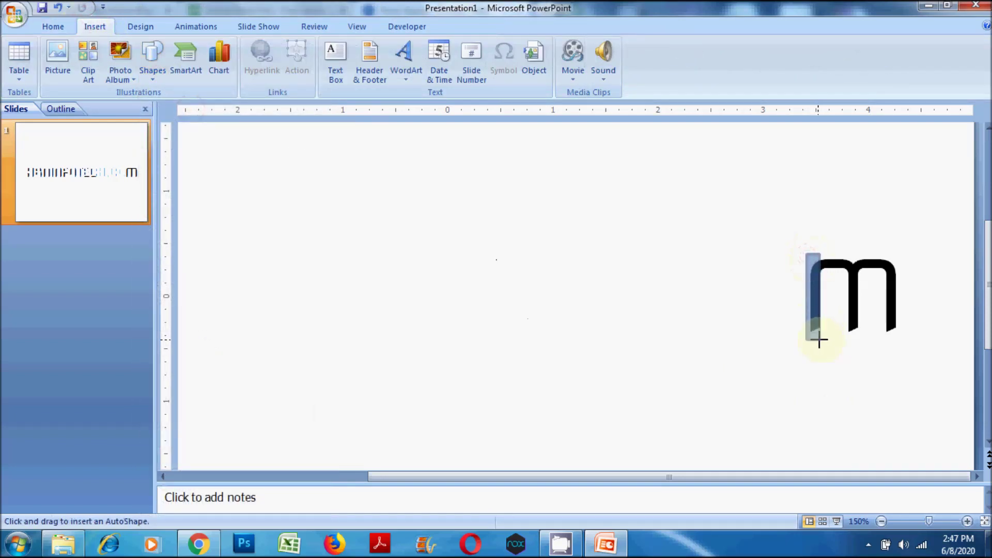
{"action": "left_click", "coordinate": [326, 49]}
{"action": "left_click", "coordinate": [53, 26]}
{"action": "left_click", "coordinate": [95, 26]}
{"action": "left_click", "coordinate": [152, 60]}
{"action": "left_click", "coordinate": [148, 117]}
{"action": "left_click_drag", "start_coordinate": [817, 256], "coordinate": [850, 270]}
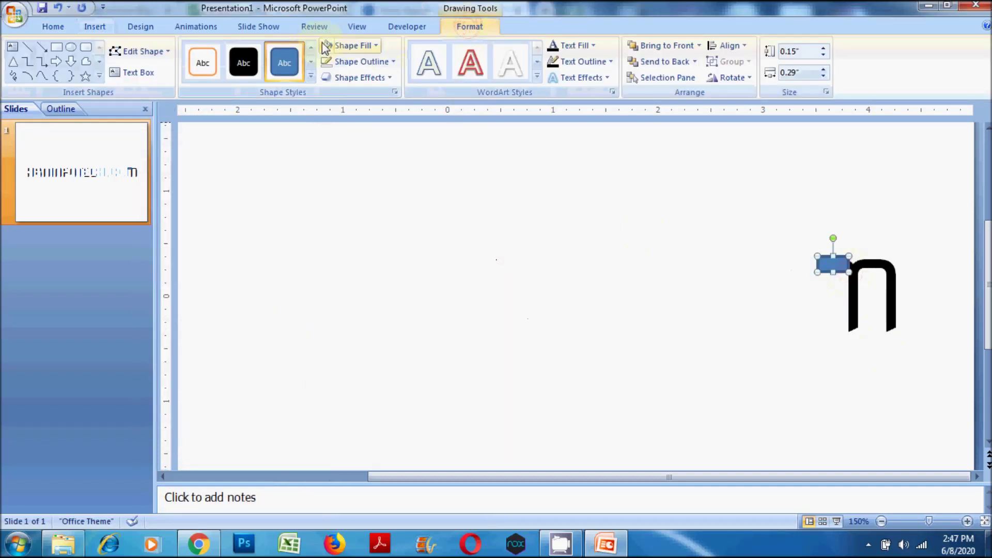
{"action": "left_click", "coordinate": [326, 46]}
{"action": "left_click", "coordinate": [795, 389]}
{"action": "left_click", "coordinate": [153, 59]}
{"action": "left_click", "coordinate": [149, 117]}
{"action": "left_click_drag", "start_coordinate": [846, 255], "coordinate": [859, 336]}
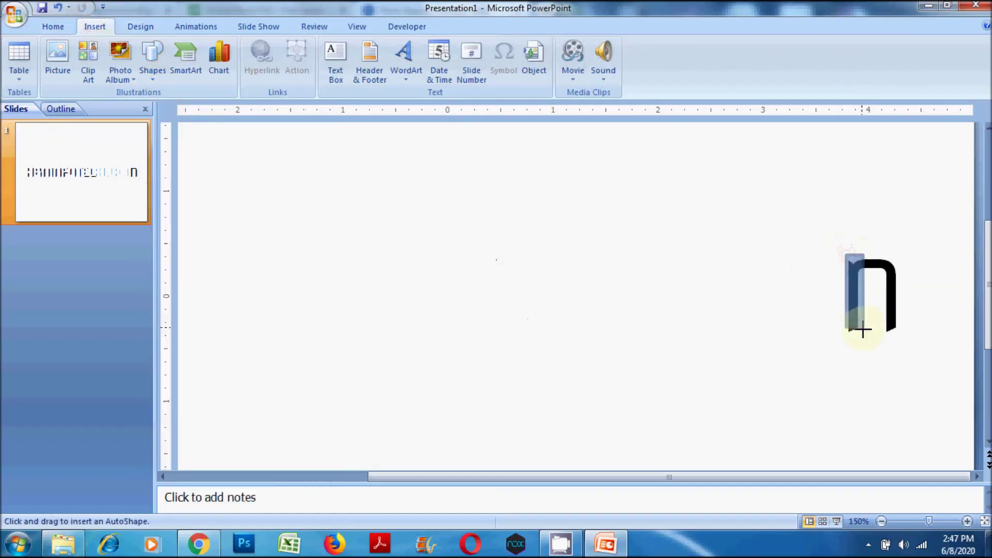
Step: Cover the top of the m's right arch and its last stem with white rectangles
{"action": "left_click", "coordinate": [95, 27]}
{"action": "left_click", "coordinate": [152, 59]}
{"action": "left_click", "coordinate": [148, 116]}
{"action": "left_click_drag", "start_coordinate": [855, 255], "coordinate": [896, 272]}
{"action": "left_click", "coordinate": [470, 27]}
{"action": "left_click", "coordinate": [332, 45]}
{"action": "left_click", "coordinate": [908, 394]}
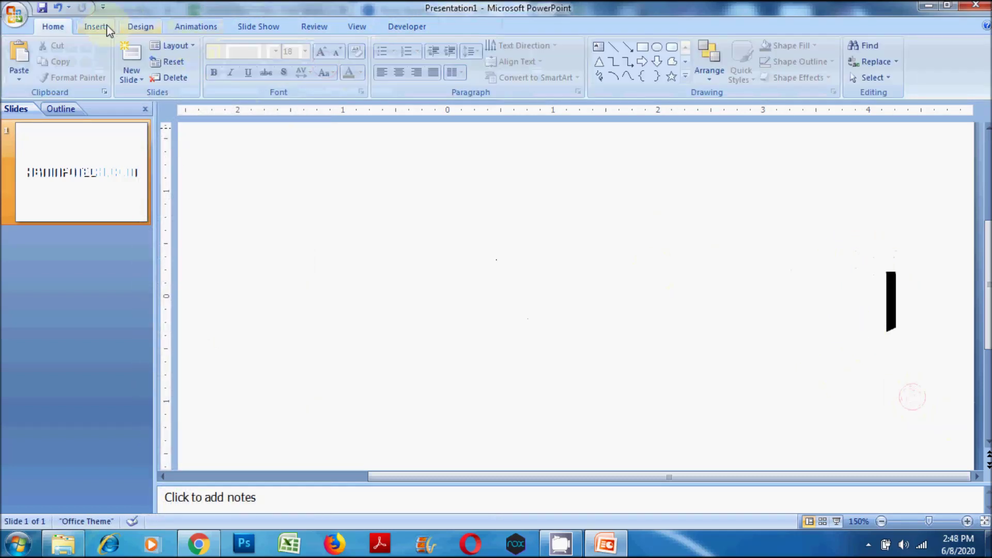
{"action": "left_click", "coordinate": [94, 27]}
{"action": "left_click", "coordinate": [153, 59]}
{"action": "left_click", "coordinate": [148, 116]}
{"action": "left_click_drag", "start_coordinate": [884, 268], "coordinate": [897, 331]}
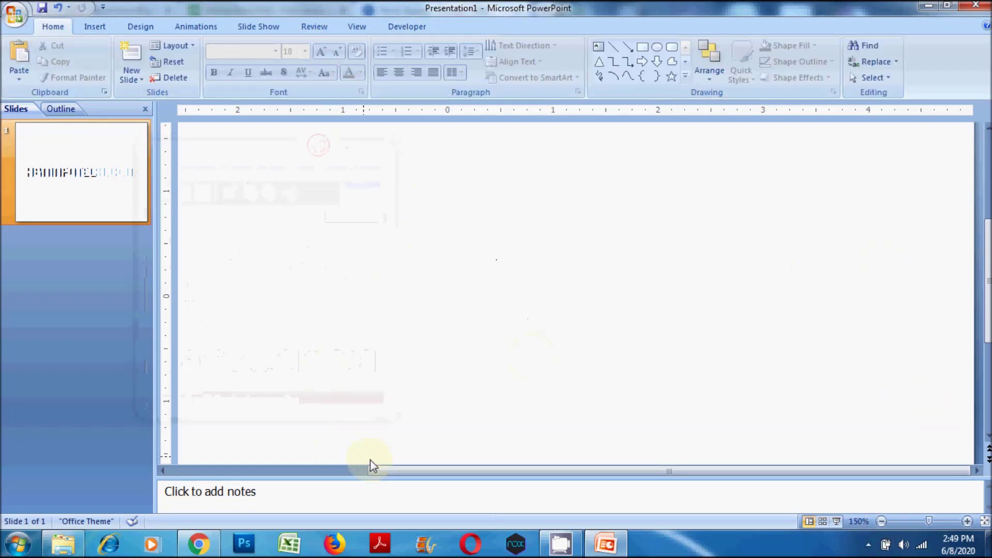
{"action": "left_click_drag", "start_coordinate": [370, 461], "coordinate": [164, 471]}
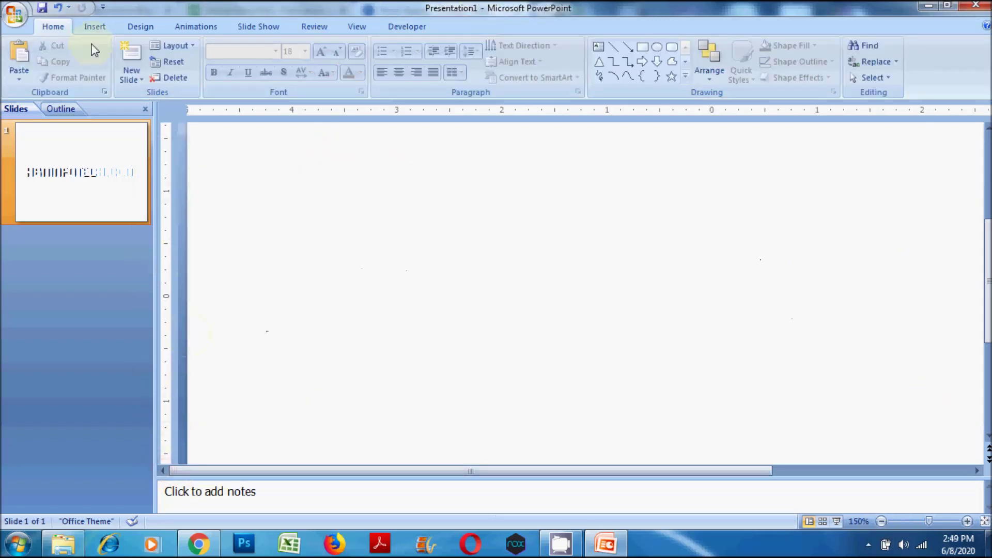
Step: Give the letter rectangles a black ¼ pt outline to check their placement
{"action": "left_click", "coordinate": [679, 246]}
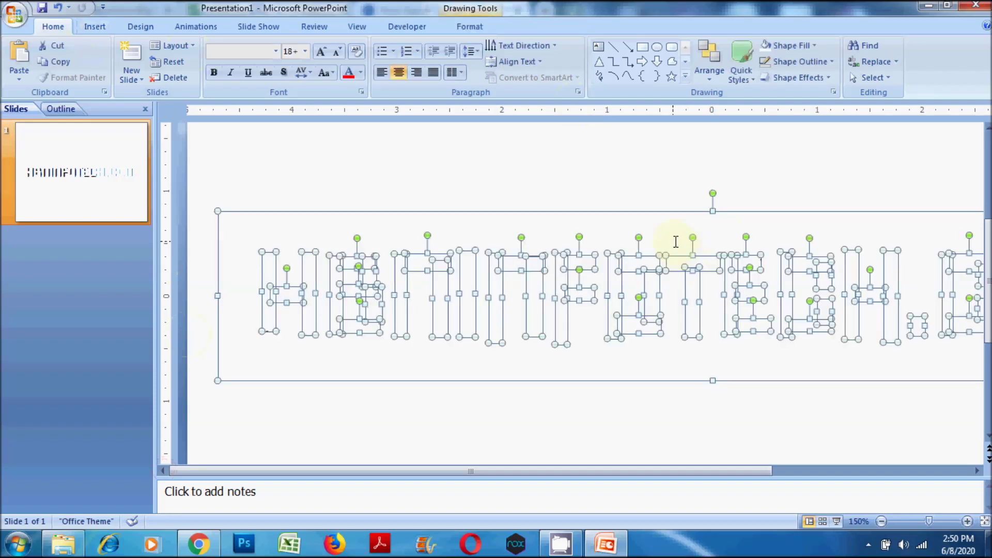
{"action": "left_click", "coordinate": [520, 214]}
{"action": "left_click", "coordinate": [481, 25]}
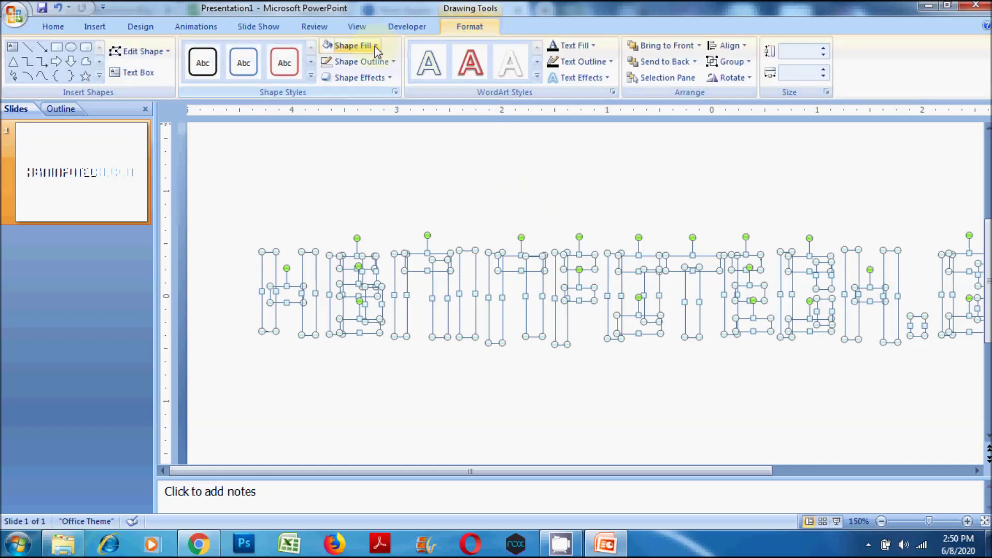
{"action": "left_click", "coordinate": [367, 63]}
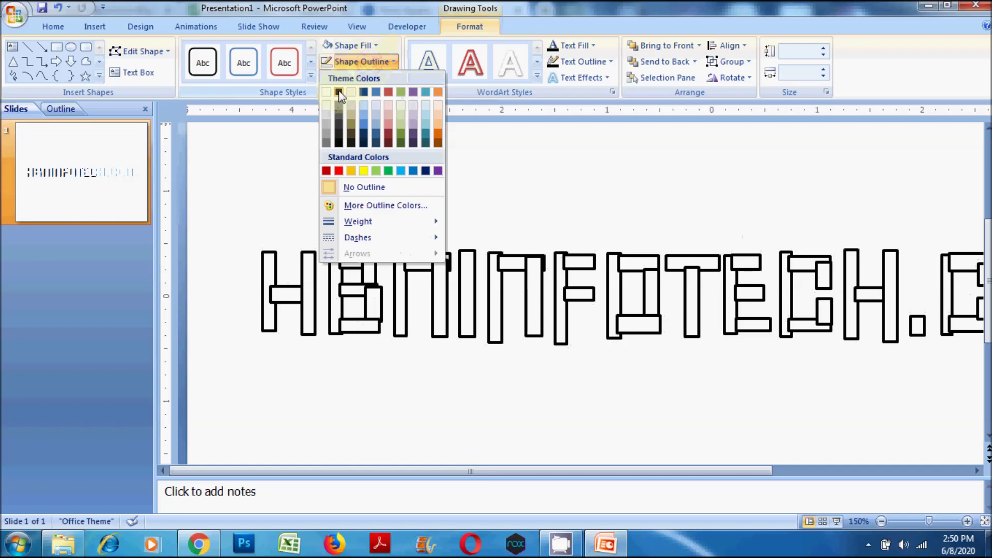
{"action": "left_click", "coordinate": [339, 93]}
{"action": "left_click", "coordinate": [361, 61]}
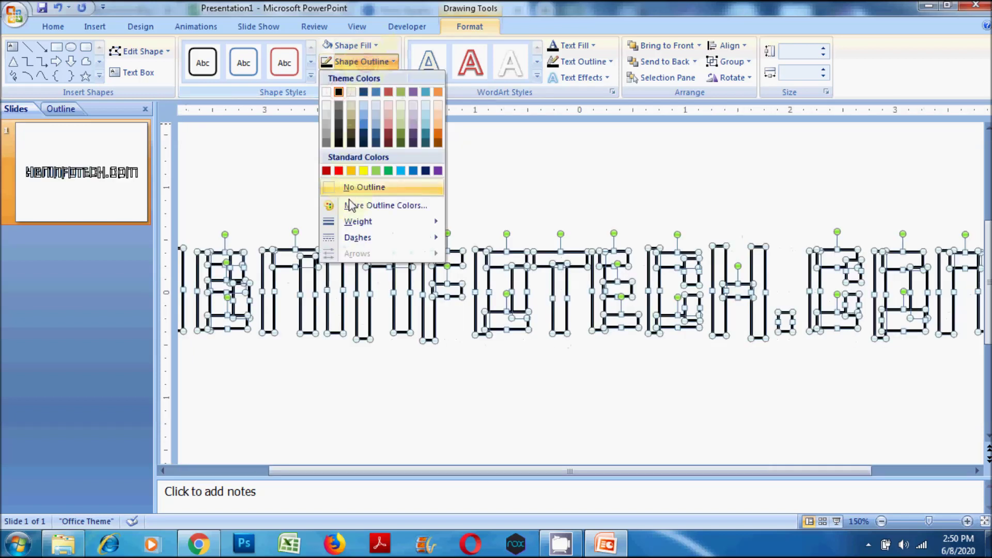
{"action": "mouse_move", "coordinate": [357, 222]}
{"action": "left_click", "coordinate": [487, 228]}
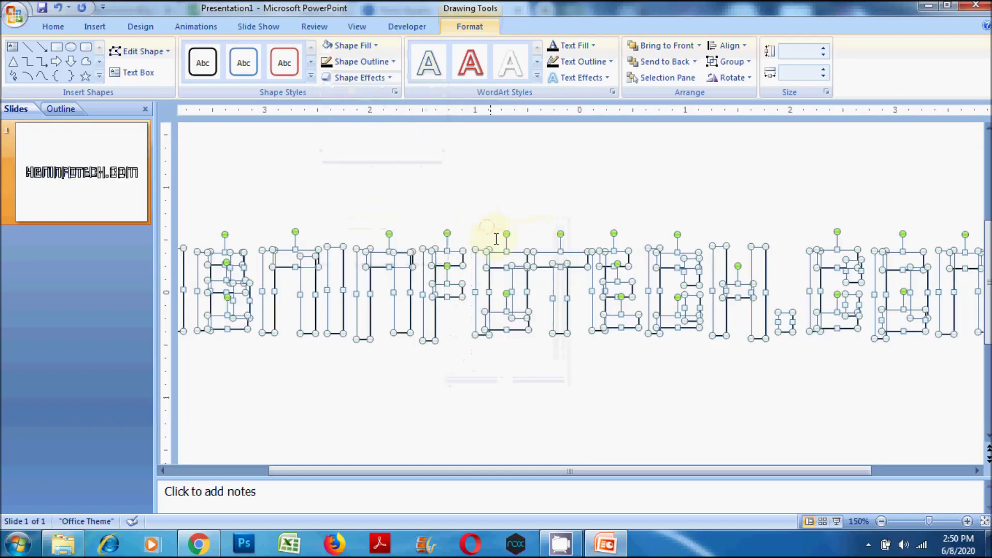
{"action": "left_click_drag", "start_coordinate": [518, 477], "coordinate": [432, 473]}
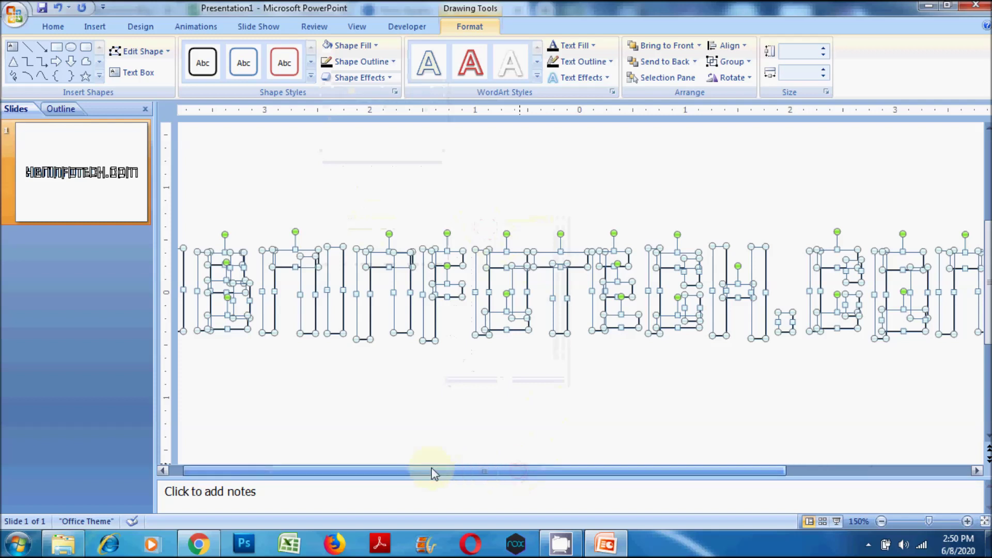
{"action": "left_click", "coordinate": [411, 432]}
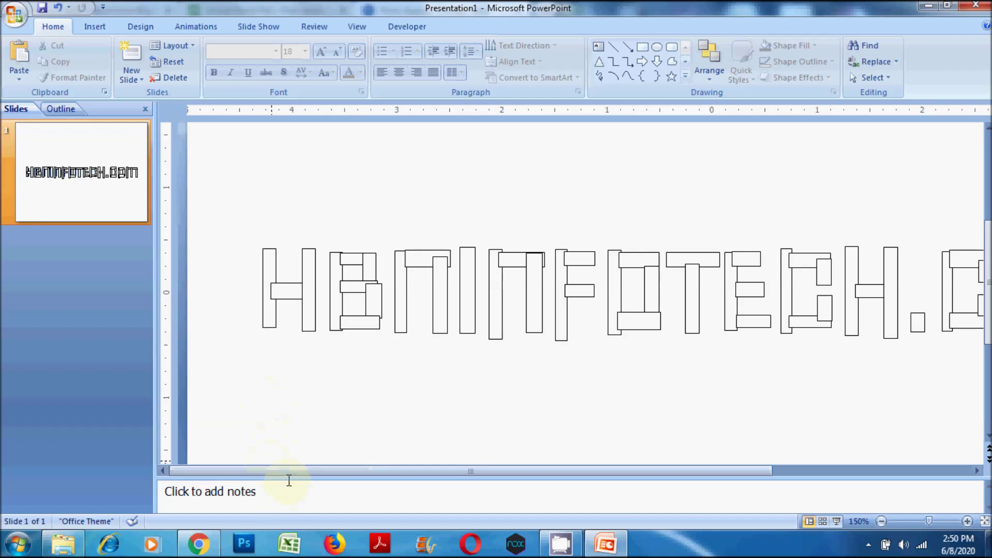
Step: Select every shape on the slide and set its outline to No Outline
{"action": "left_click_drag", "start_coordinate": [294, 474], "coordinate": [496, 474]}
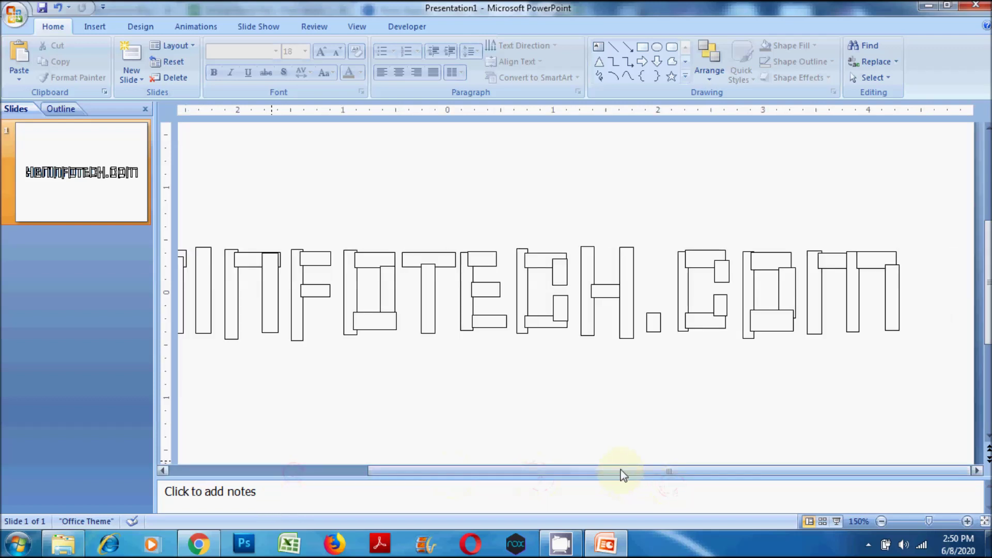
{"action": "left_click_drag", "start_coordinate": [622, 471], "coordinate": [407, 470]}
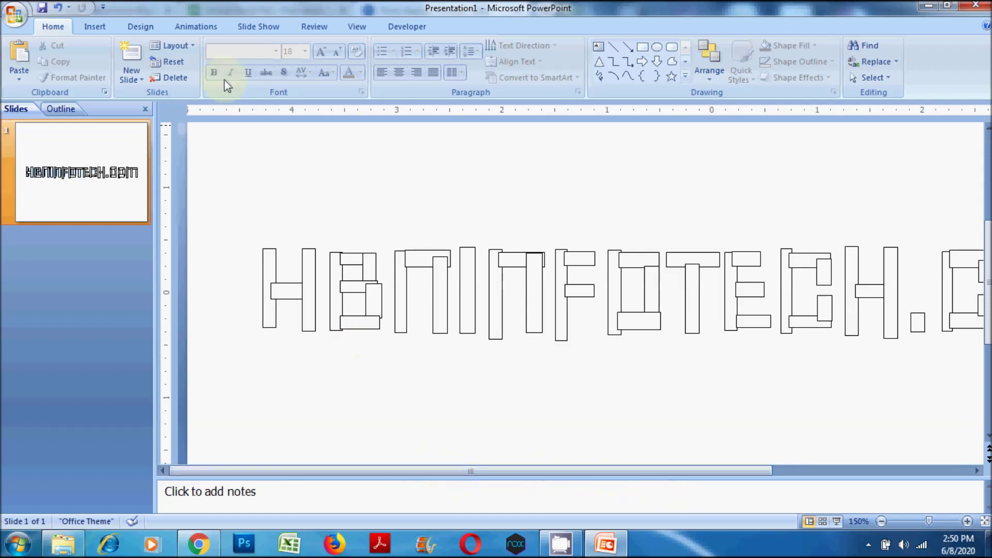
{"action": "key", "text": "ctrl+a"}
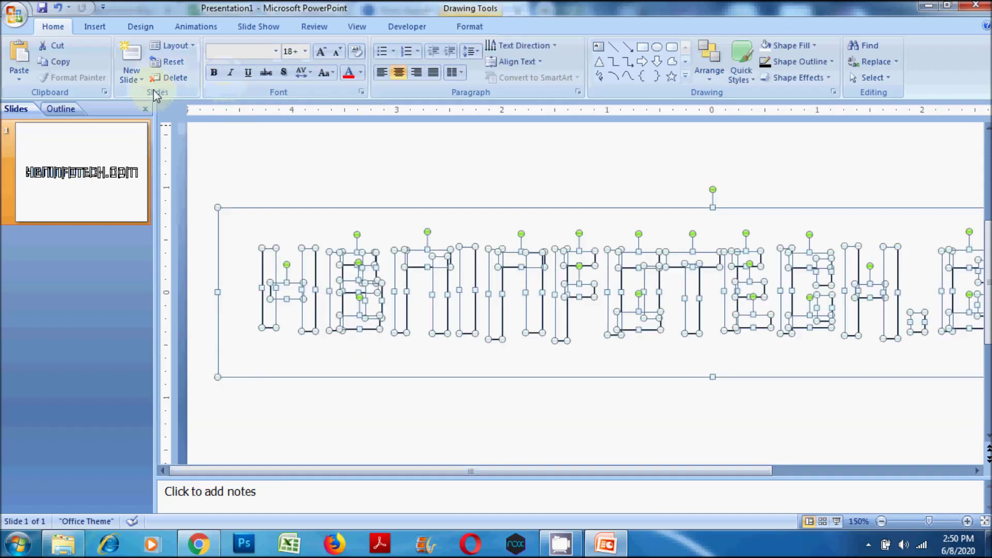
{"action": "left_click", "coordinate": [479, 28]}
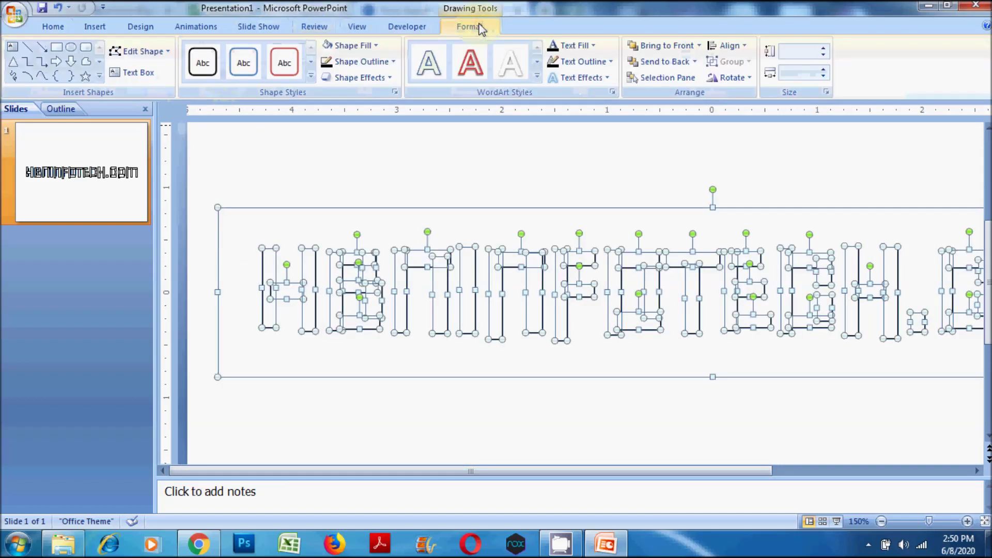
{"action": "left_click", "coordinate": [354, 61]}
{"action": "left_click", "coordinate": [359, 186]}
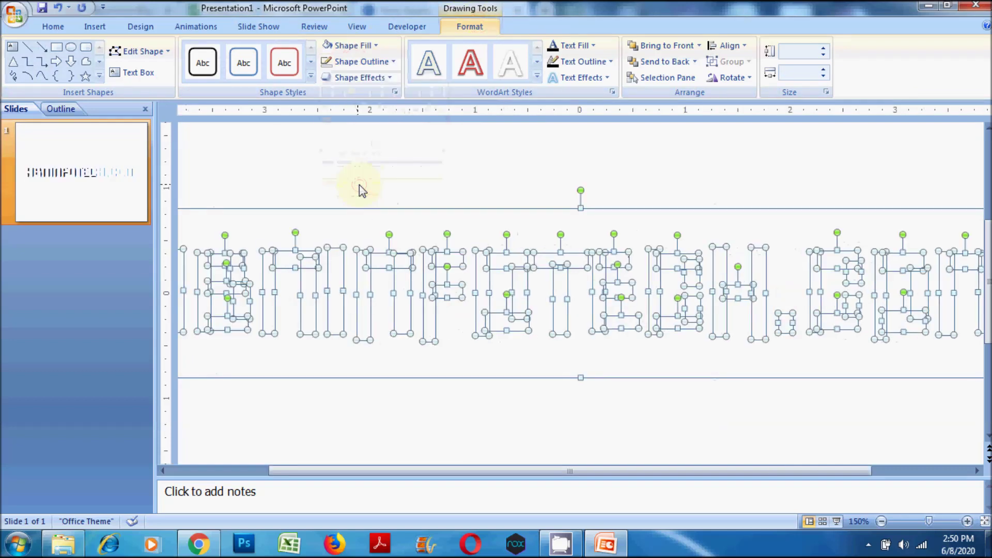
{"action": "left_click", "coordinate": [361, 436]}
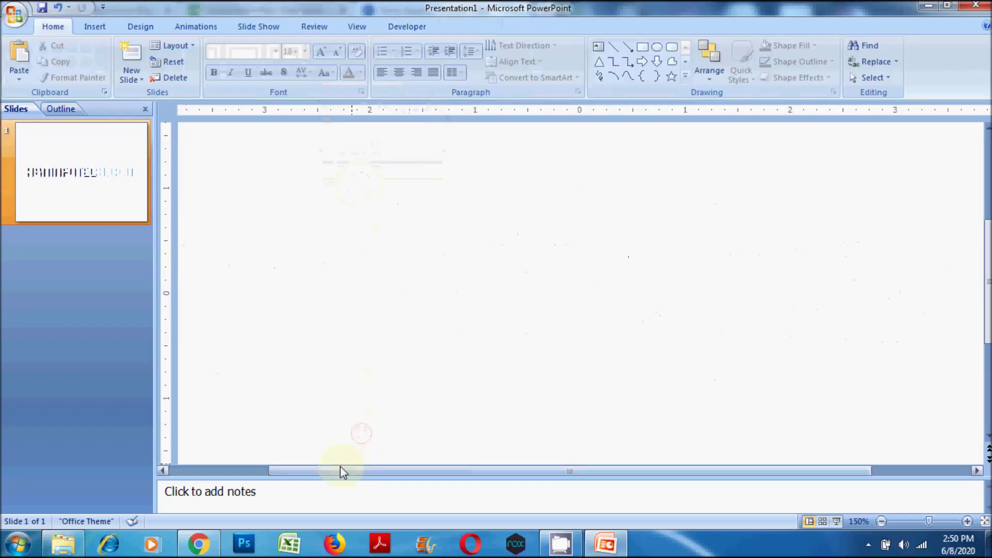
{"action": "left_click_drag", "start_coordinate": [344, 470], "coordinate": [244, 470]}
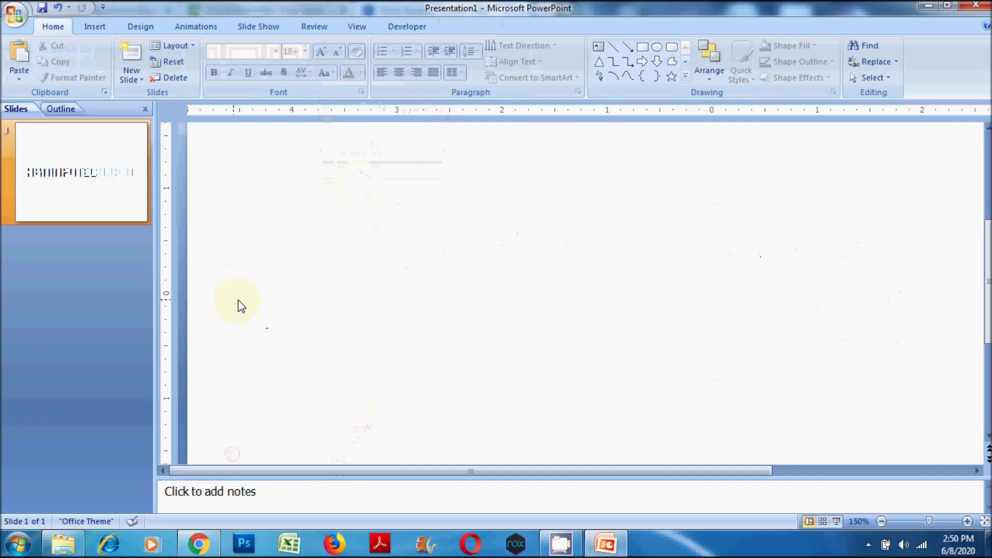
{"action": "left_click", "coordinate": [268, 306]}
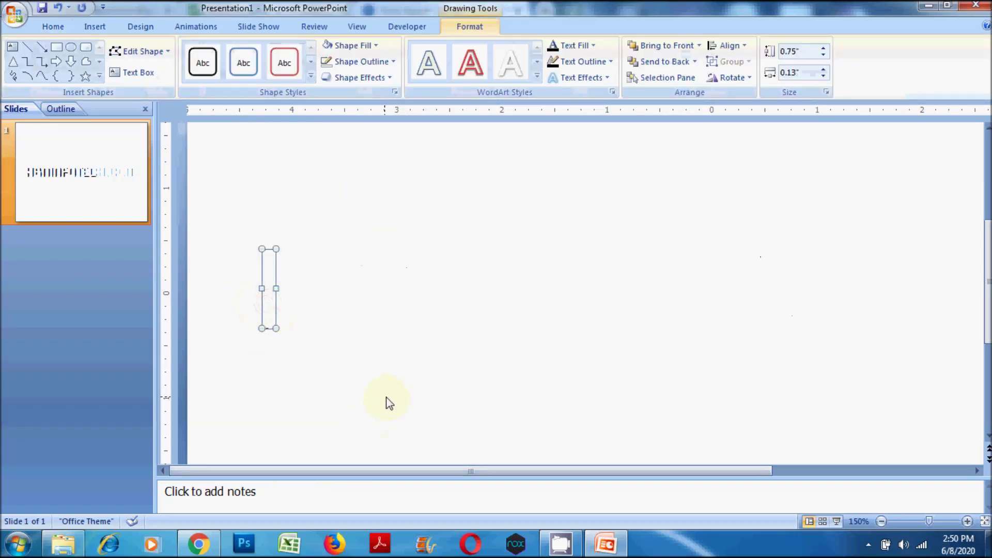
Step: Open Custom Animation and give the first narrow rectangle a Down motion path
{"action": "left_click", "coordinate": [327, 402]}
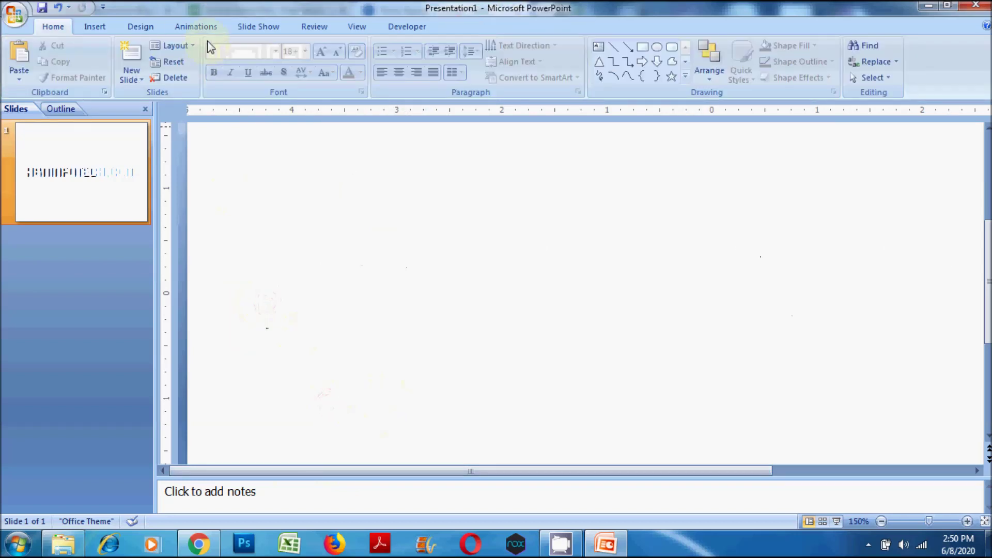
{"action": "left_click", "coordinate": [206, 26]}
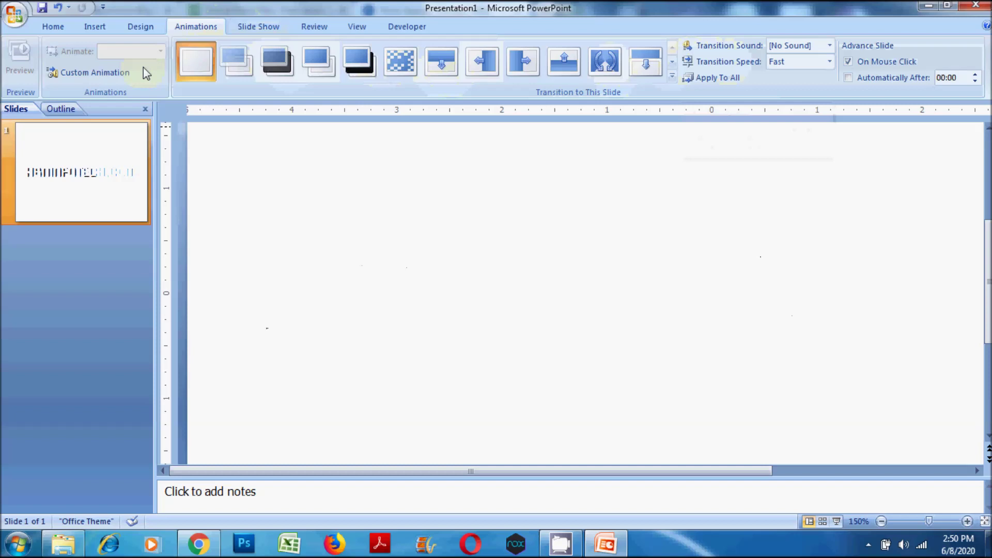
{"action": "left_click", "coordinate": [87, 76]}
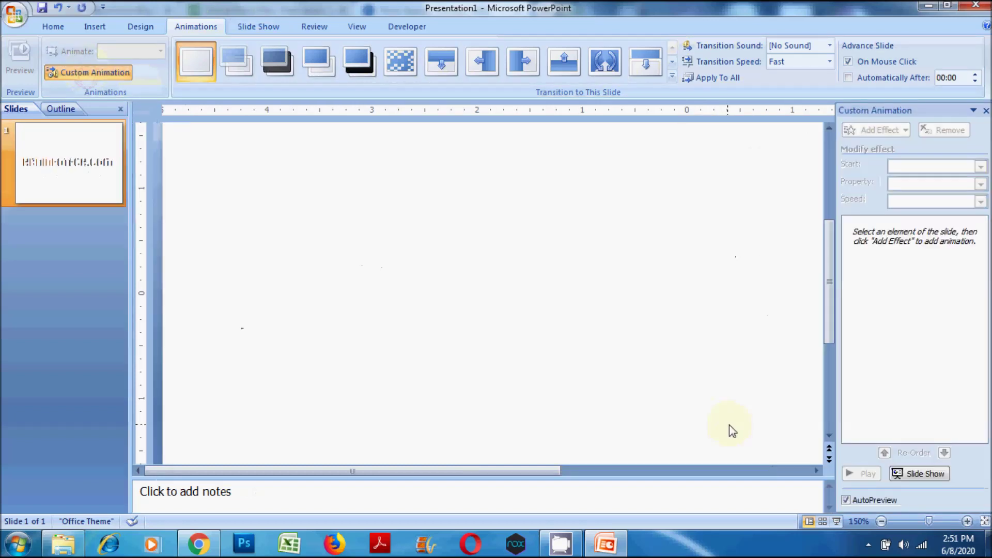
{"action": "left_click", "coordinate": [241, 289]}
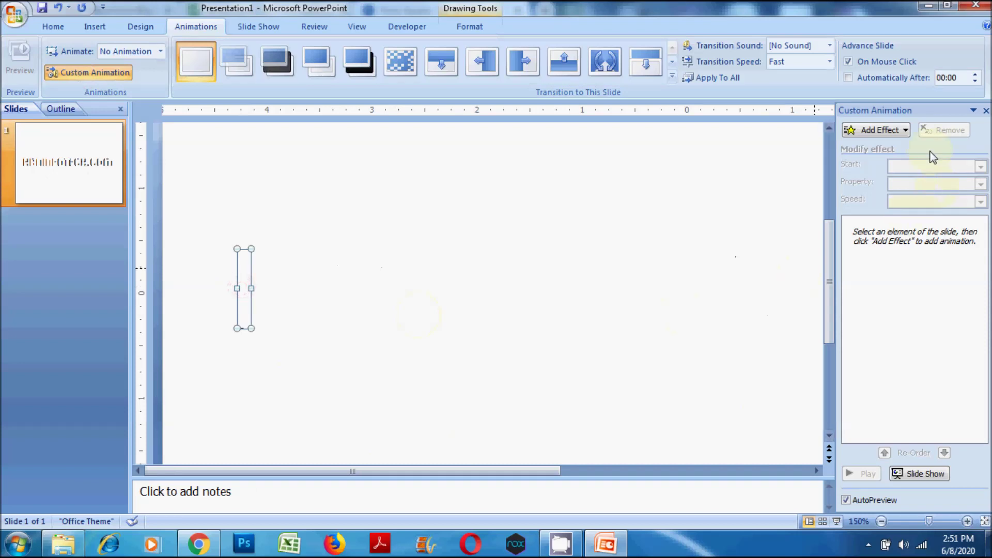
{"action": "left_click", "coordinate": [901, 133]}
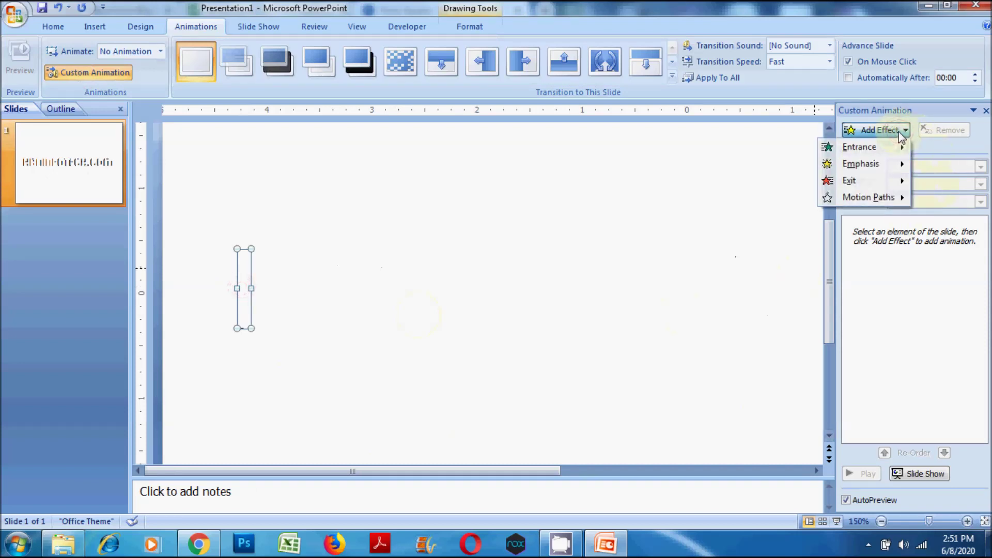
{"action": "mouse_move", "coordinate": [868, 197]}
{"action": "left_click", "coordinate": [726, 232]}
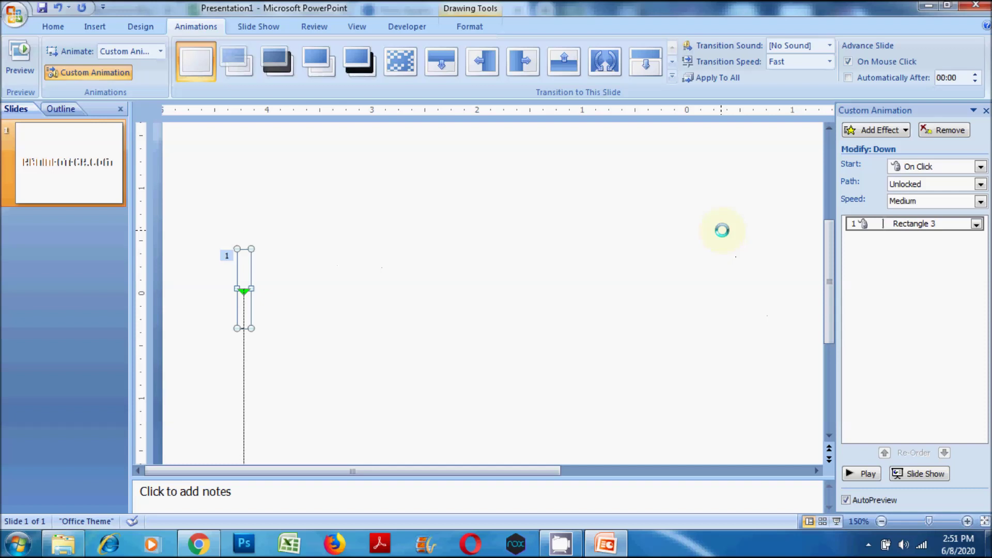
Step: Shorten the rectangle's Down path to the rectangle's length and preview it
{"action": "left_click", "coordinate": [828, 439]}
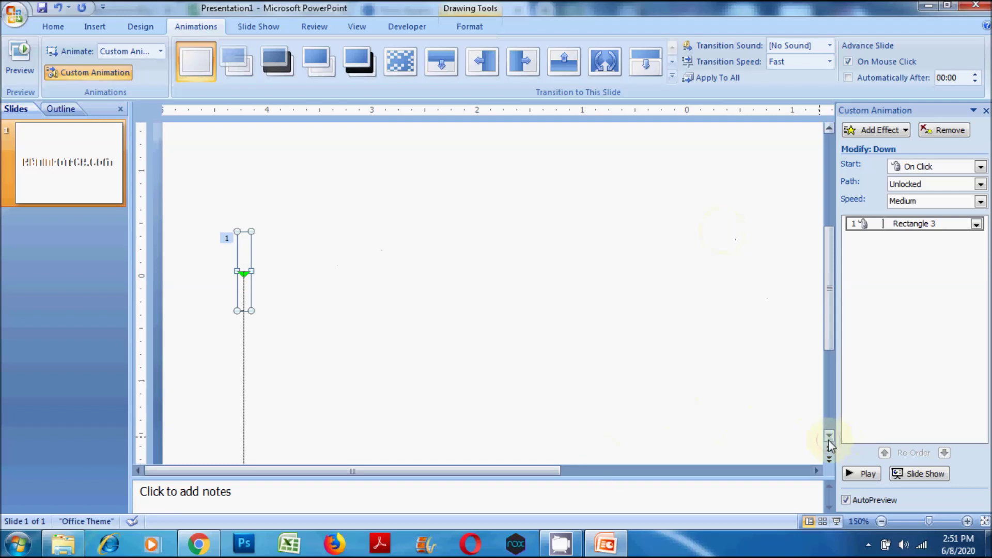
{"action": "left_click", "coordinate": [245, 427]}
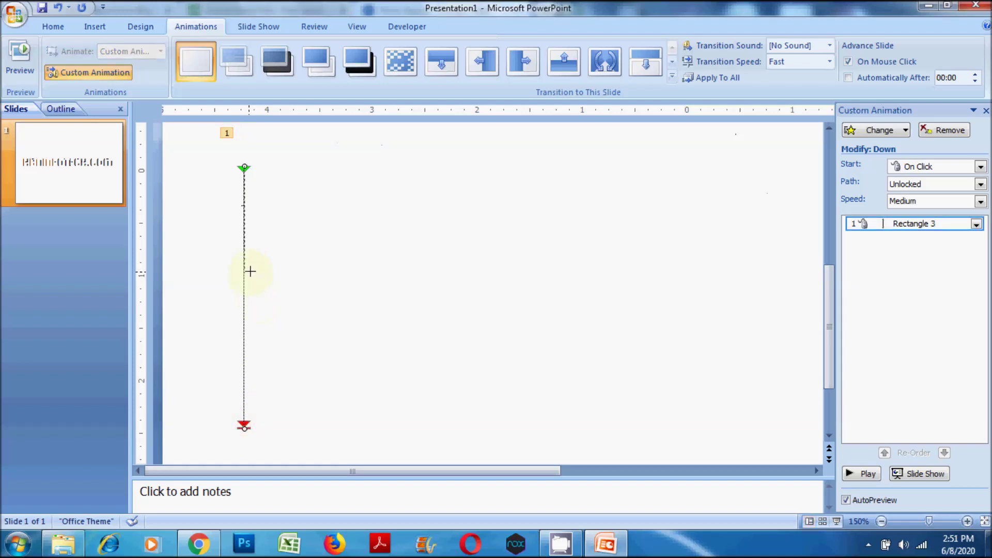
{"action": "left_click_drag", "start_coordinate": [249, 259], "coordinate": [245, 259]}
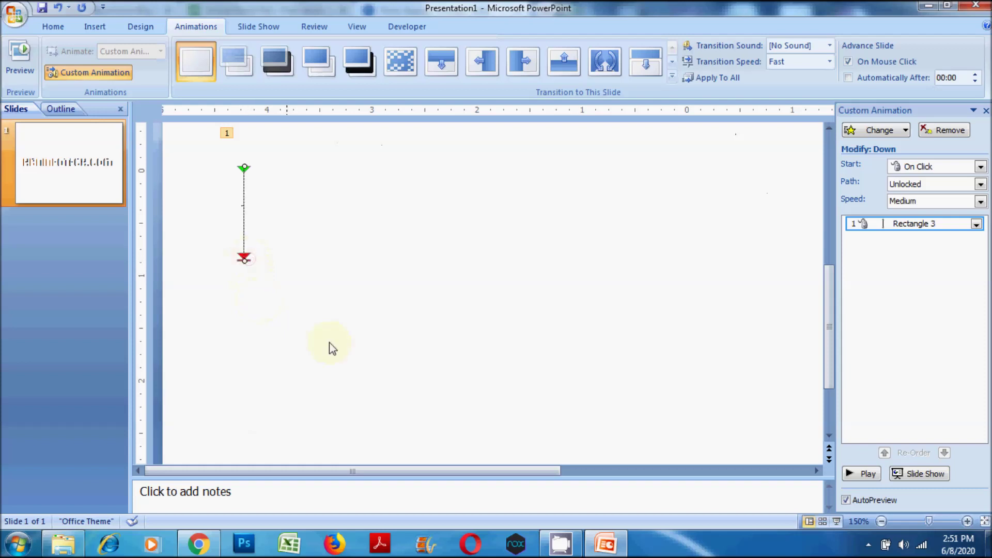
{"action": "left_click_drag", "start_coordinate": [832, 307], "coordinate": [828, 250]}
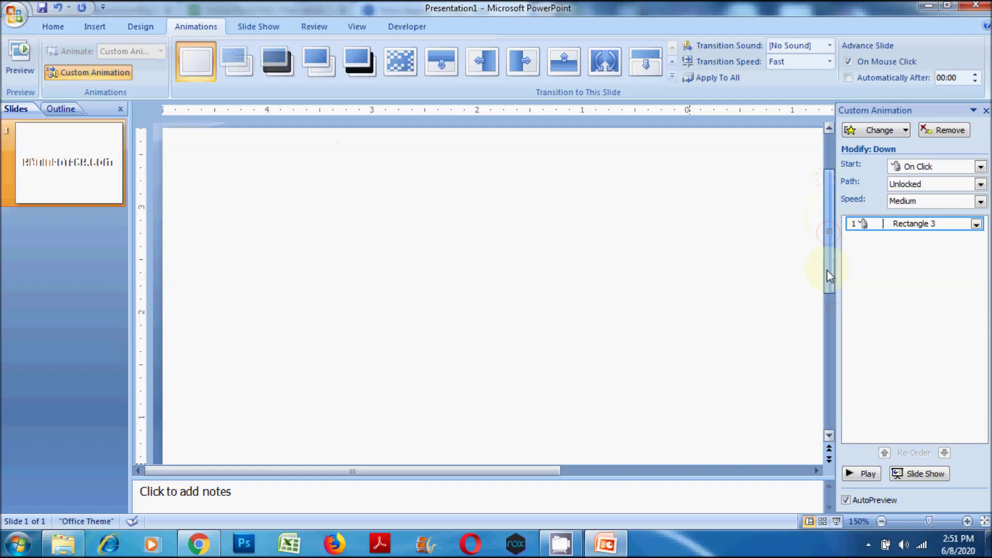
{"action": "left_click_drag", "start_coordinate": [830, 247], "coordinate": [830, 343]}
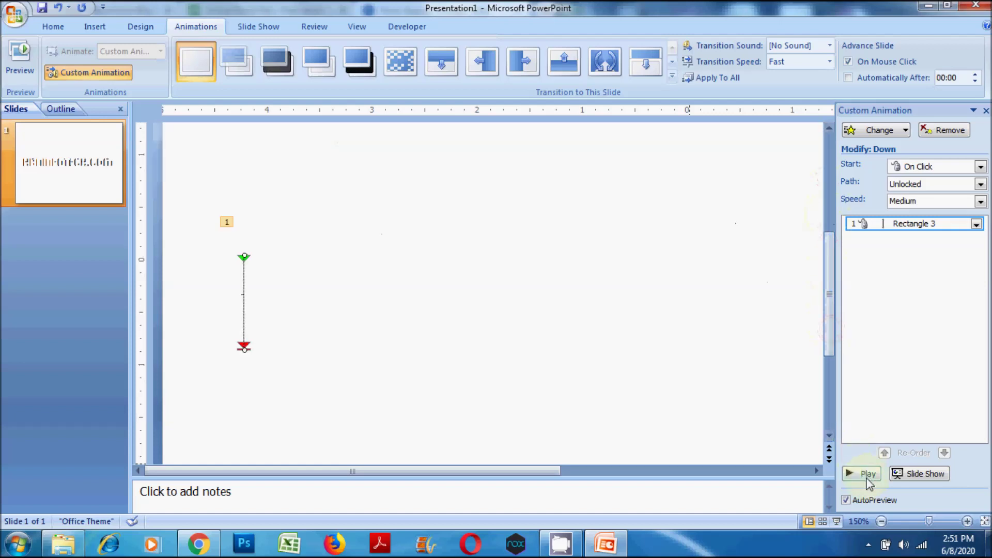
{"action": "left_click", "coordinate": [867, 478]}
{"action": "left_click", "coordinate": [245, 246]}
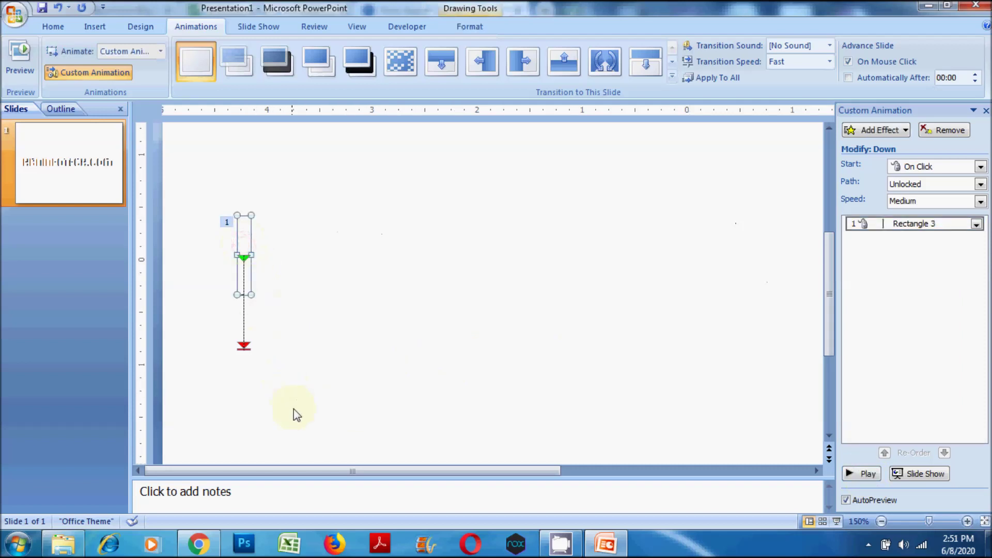
{"action": "left_click", "coordinate": [263, 454]}
{"action": "left_click", "coordinate": [94, 27]}
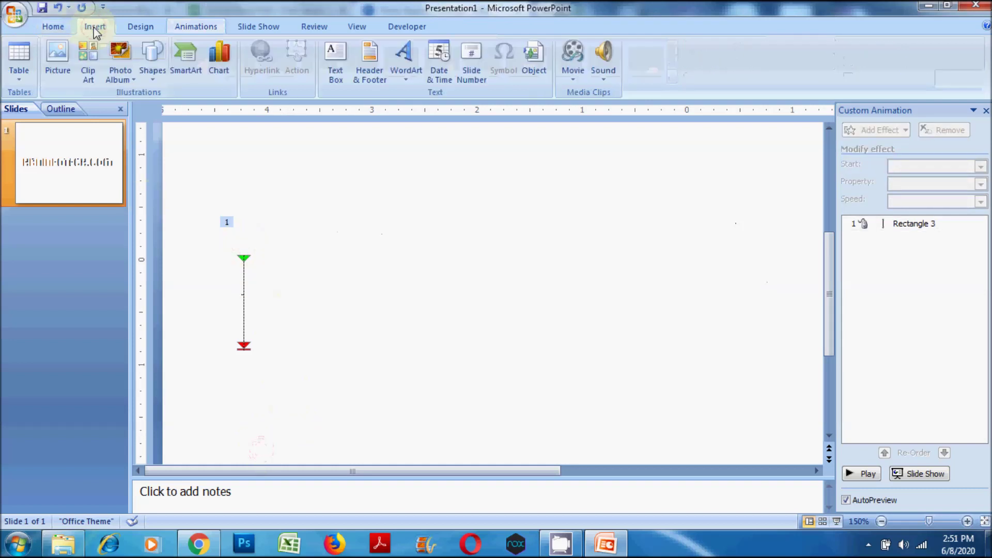
Step: Insert the pencil picture and shrink it to 3.41" by 6.81"
{"action": "left_click", "coordinate": [60, 52]}
{"action": "double_click", "coordinate": [254, 119]}
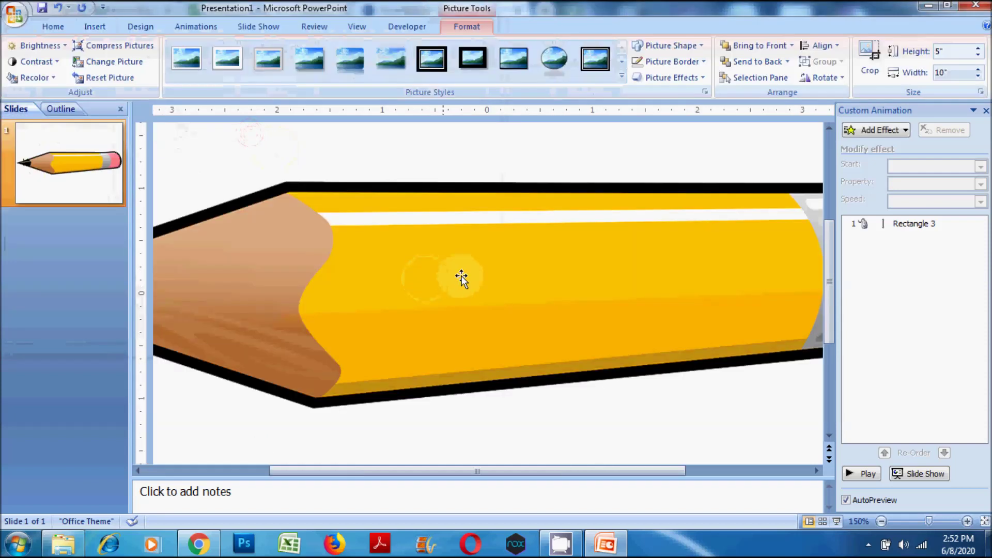
{"action": "left_click_drag", "start_coordinate": [402, 257], "coordinate": [581, 276]}
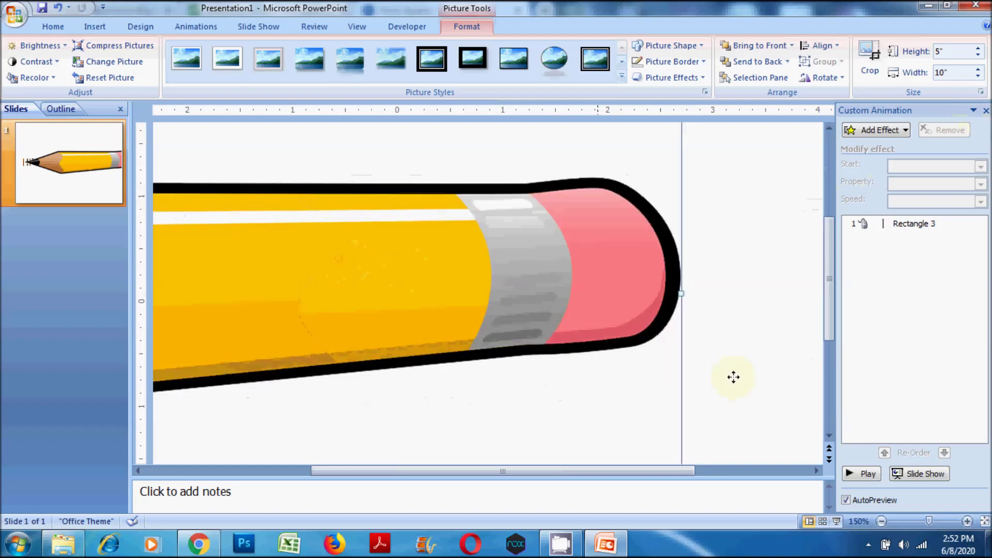
{"action": "left_click_drag", "start_coordinate": [581, 276], "coordinate": [759, 306]}
{"action": "scroll", "coordinate": [758, 305], "scroll_direction": "down", "scroll_amount": 5}
{"action": "left_click_drag", "start_coordinate": [571, 473], "coordinate": [713, 470]}
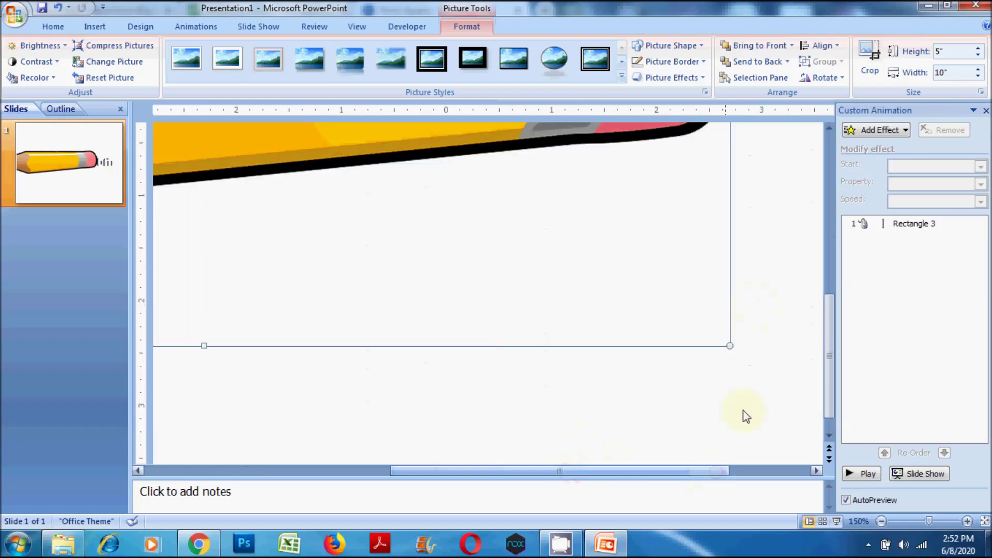
{"action": "left_click_drag", "start_coordinate": [728, 347], "coordinate": [463, 472]}
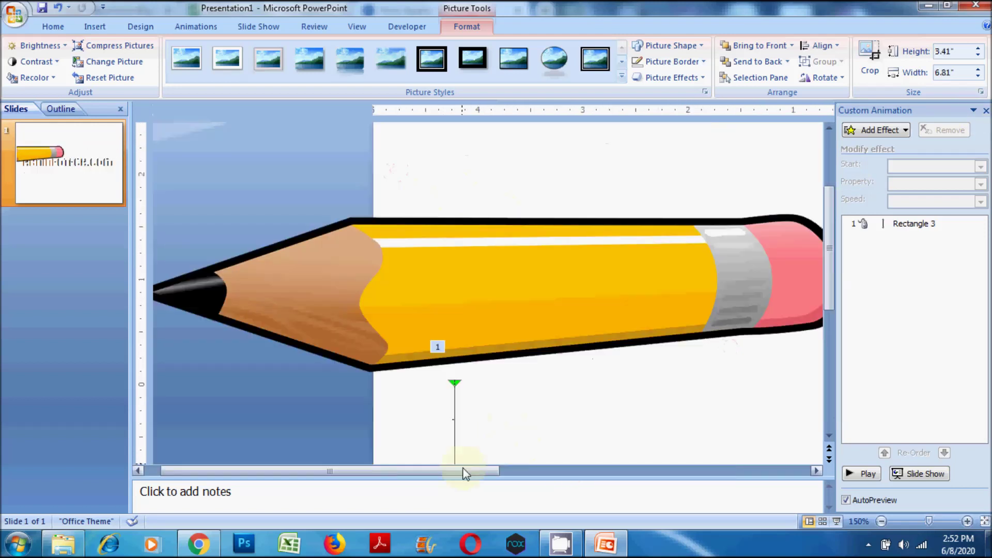
{"action": "left_click_drag", "start_coordinate": [829, 310], "coordinate": [829, 385]}
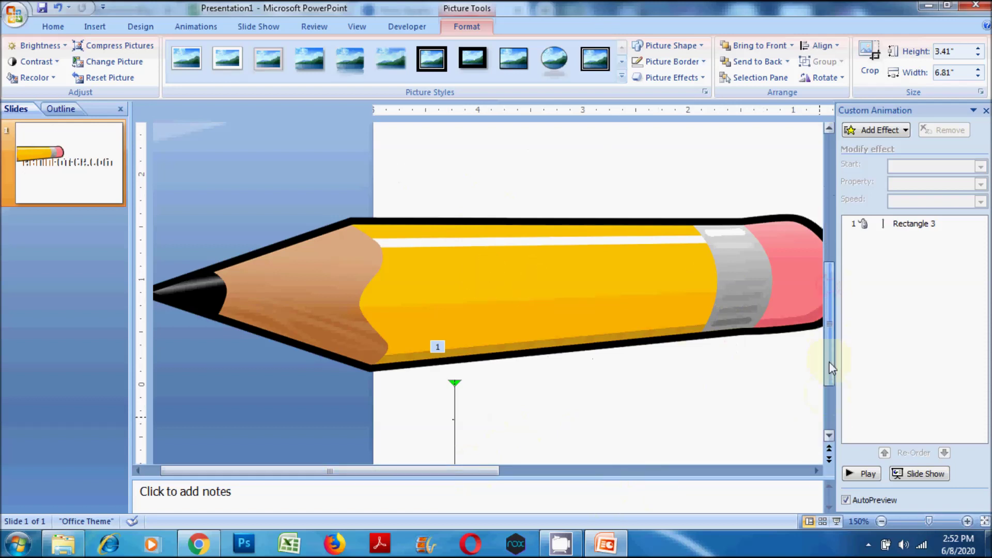
{"action": "left_click_drag", "start_coordinate": [527, 471], "coordinate": [719, 471]}
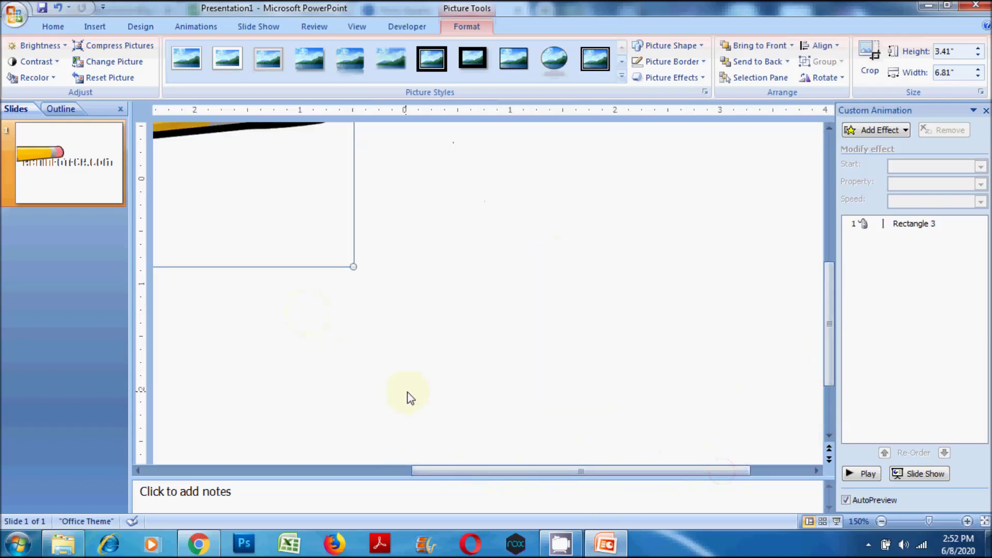
{"action": "scroll", "coordinate": [407, 392], "scroll_direction": "up", "scroll_amount": 3}
Step: Shrink the pencil to 0.71" by 1.42", move it near the lettering and tilt it tip-down
{"action": "left_click_drag", "start_coordinate": [353, 389], "coordinate": [228, 263]}
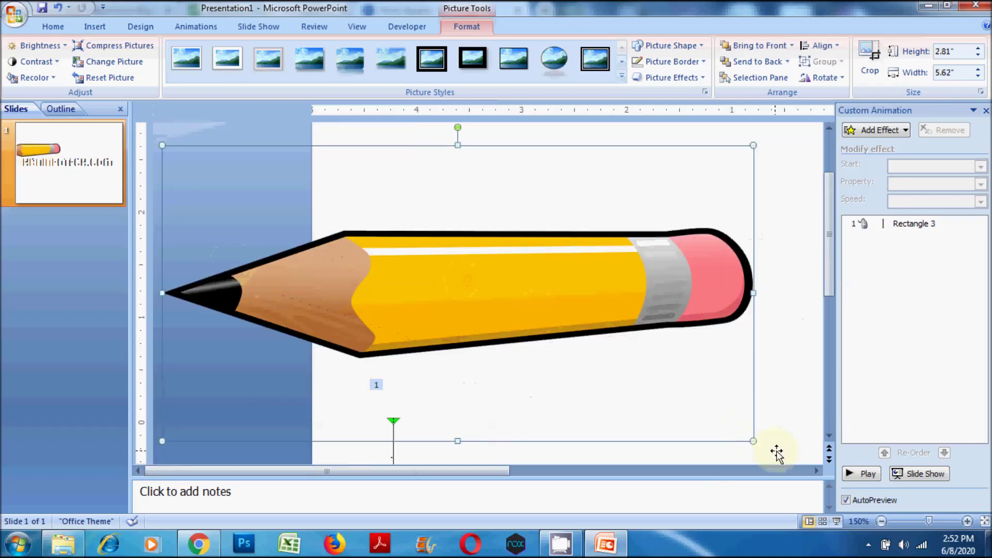
{"action": "left_click_drag", "start_coordinate": [749, 440], "coordinate": [384, 255]}
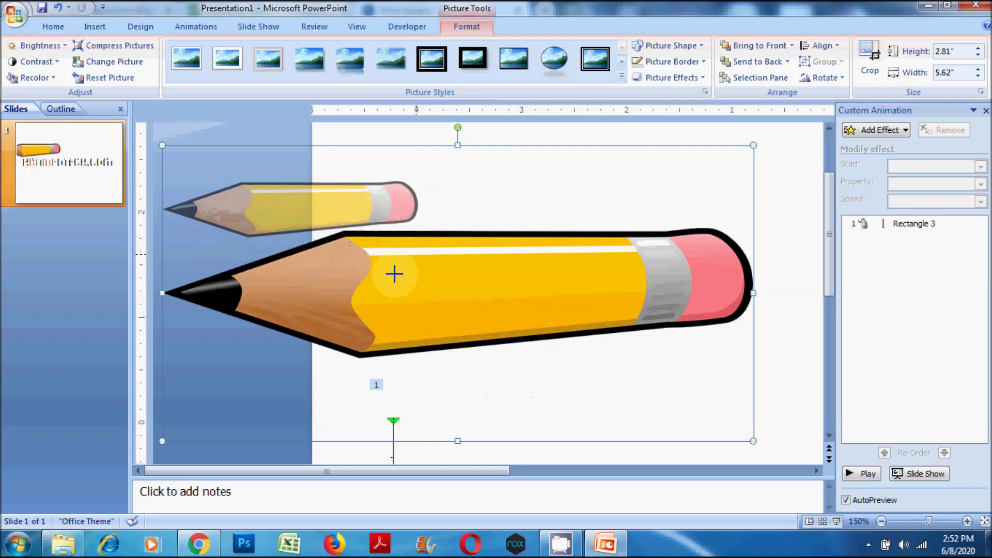
{"action": "left_click_drag", "start_coordinate": [394, 274], "coordinate": [395, 274]}
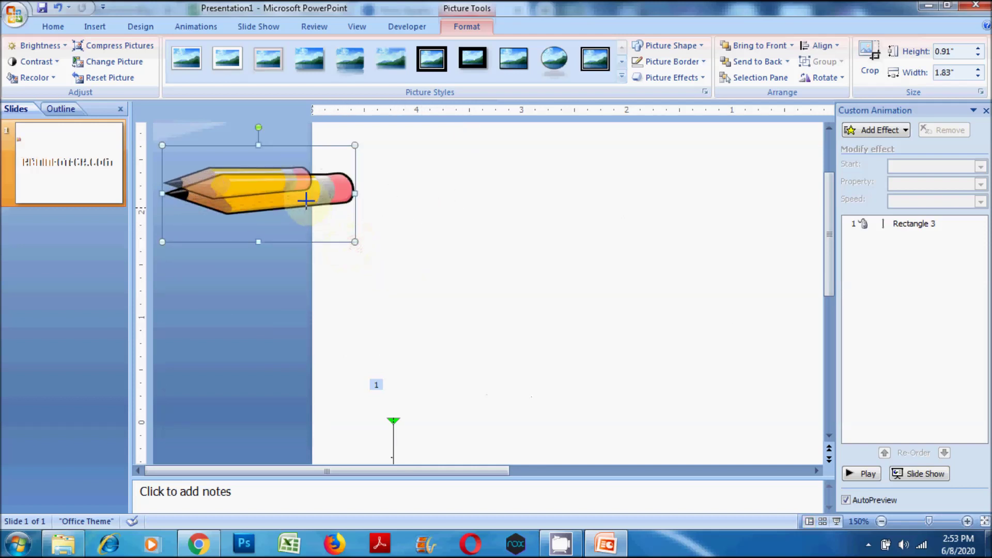
{"action": "left_click_drag", "start_coordinate": [342, 235], "coordinate": [312, 221]}
{"action": "left_click_drag", "start_coordinate": [250, 206], "coordinate": [466, 289]}
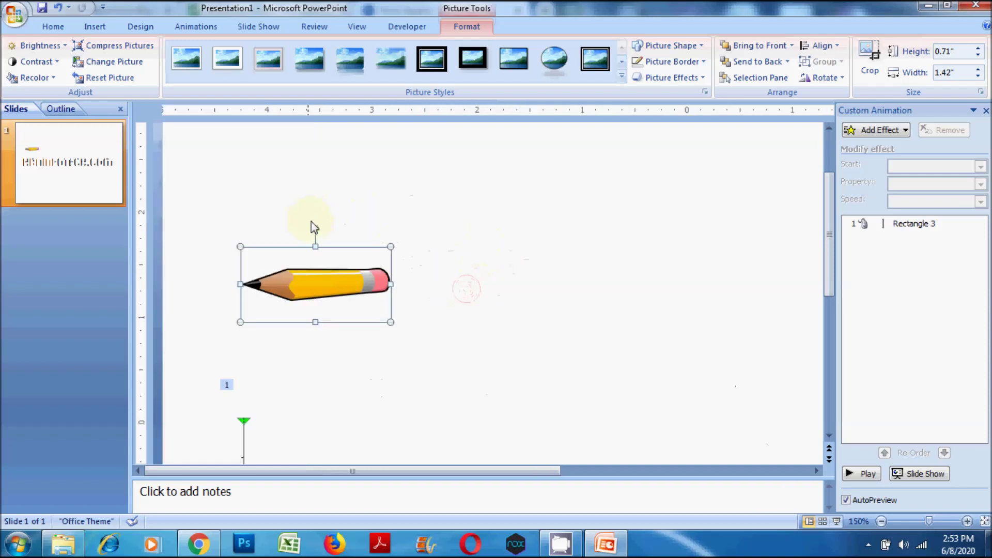
{"action": "left_click_drag", "start_coordinate": [302, 229], "coordinate": [270, 252]}
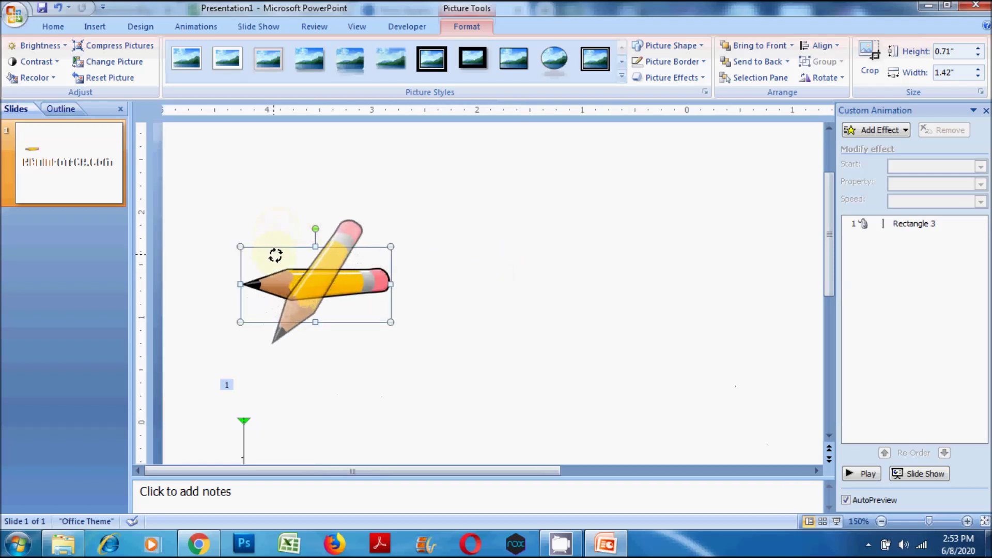
{"action": "scroll", "coordinate": [570, 336], "scroll_direction": "down", "scroll_amount": 2}
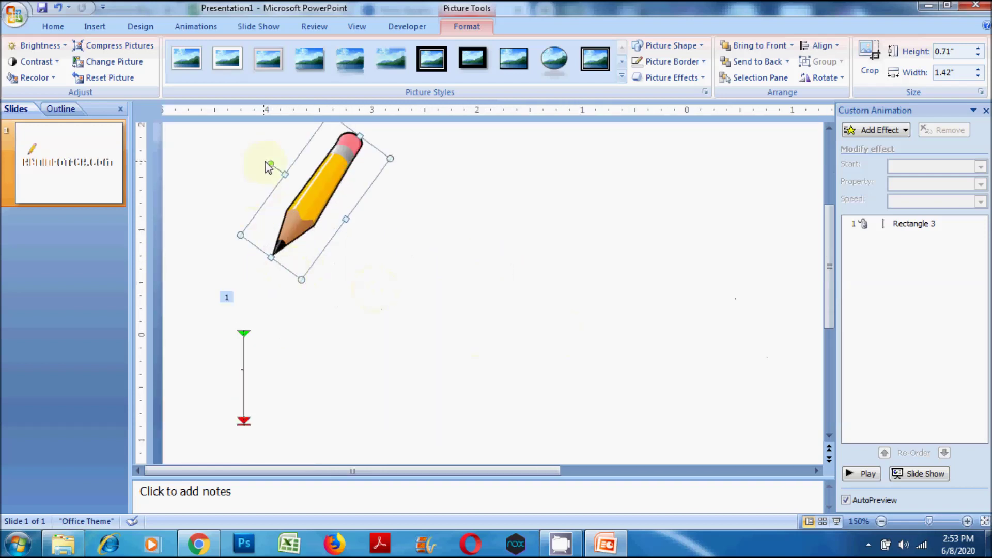
{"action": "left_click_drag", "start_coordinate": [271, 166], "coordinate": [267, 171]}
{"action": "scroll", "coordinate": [445, 336], "scroll_direction": "up", "scroll_amount": 1}
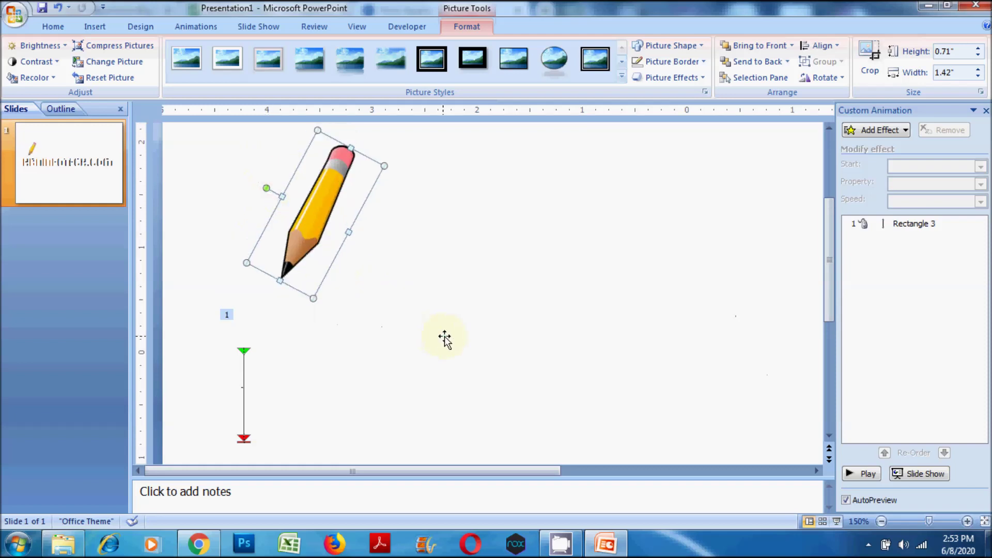
{"action": "left_click", "coordinate": [515, 203]}
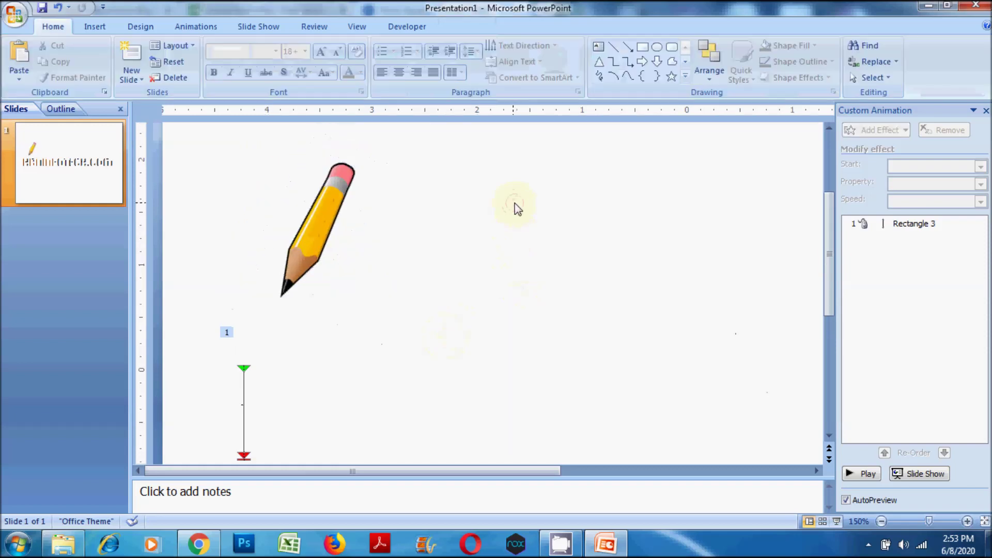
Step: Select only the letter rectangles, leaving out the pencil, and give them a thin black outline
{"action": "key", "text": "ctrl+a"}
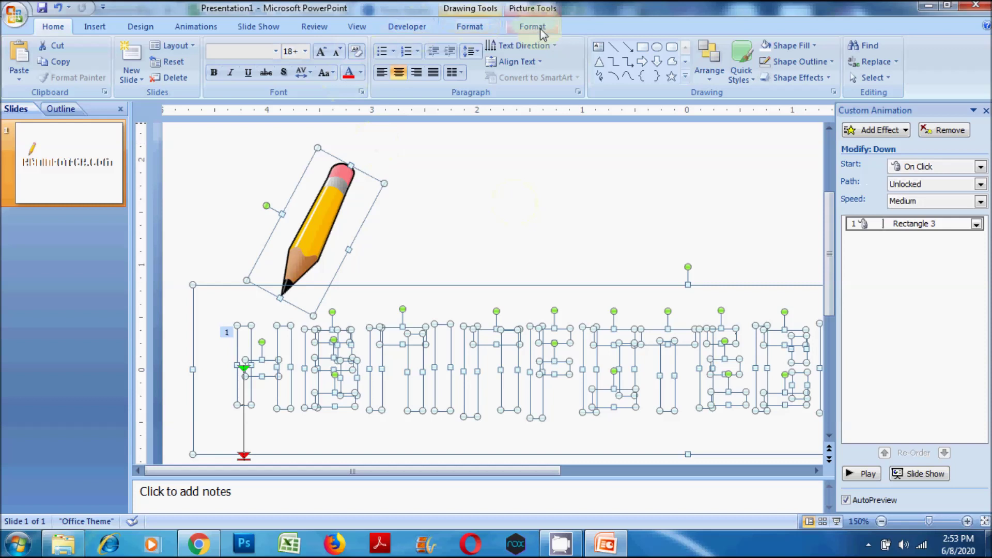
{"action": "left_click", "coordinate": [541, 27]}
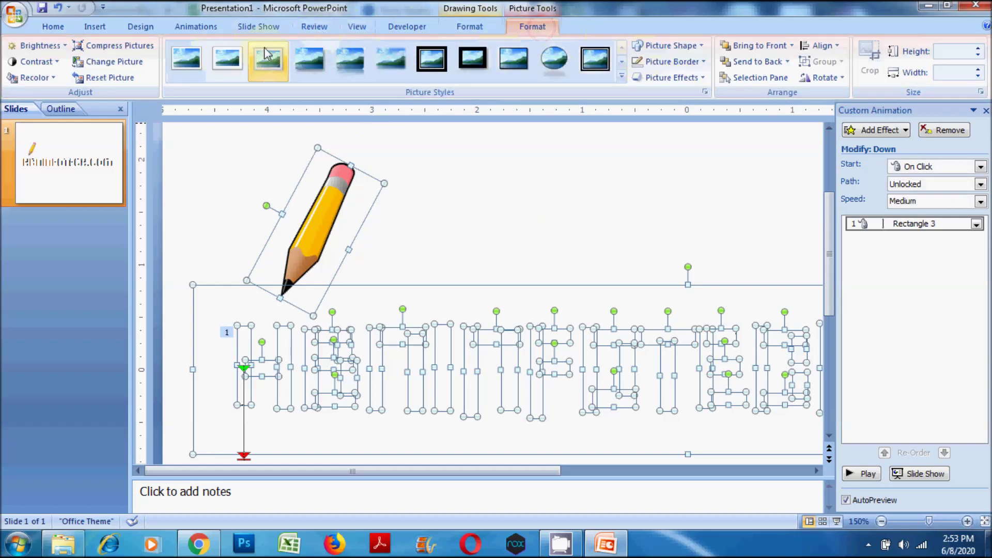
{"action": "left_click", "coordinate": [321, 217], "text": "shift"}
{"action": "left_click", "coordinate": [809, 62]}
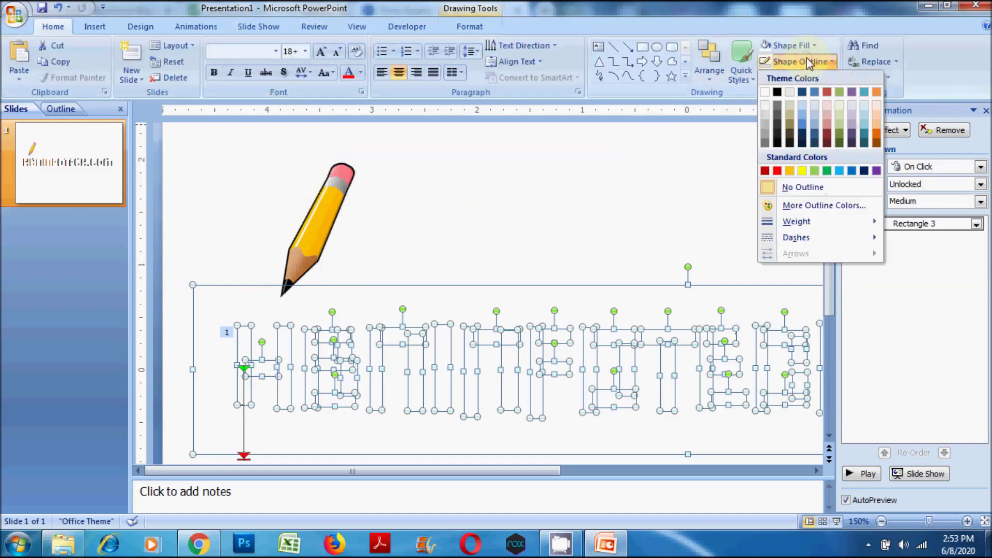
{"action": "left_click", "coordinate": [689, 223]}
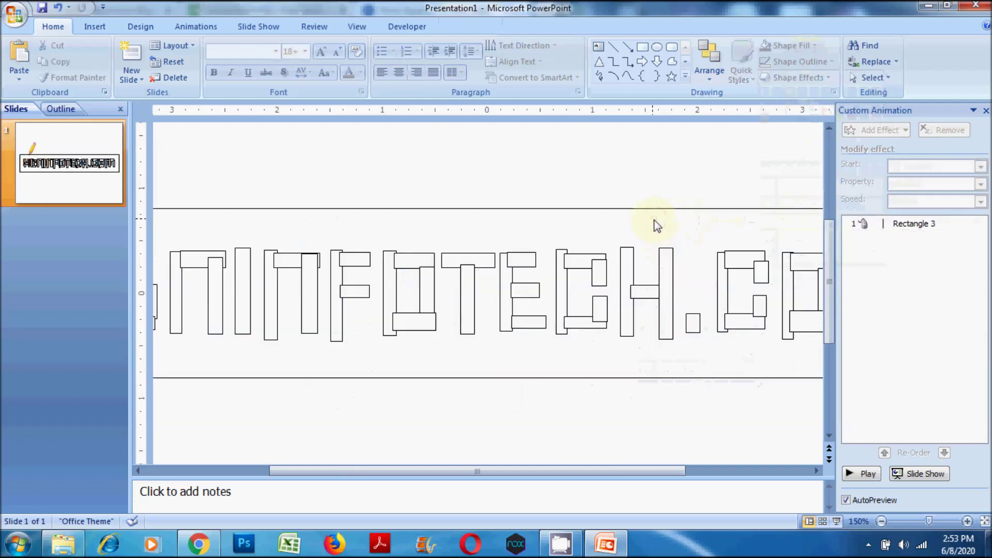
{"action": "left_click_drag", "start_coordinate": [543, 470], "coordinate": [419, 470]}
{"action": "left_click", "coordinate": [304, 182]}
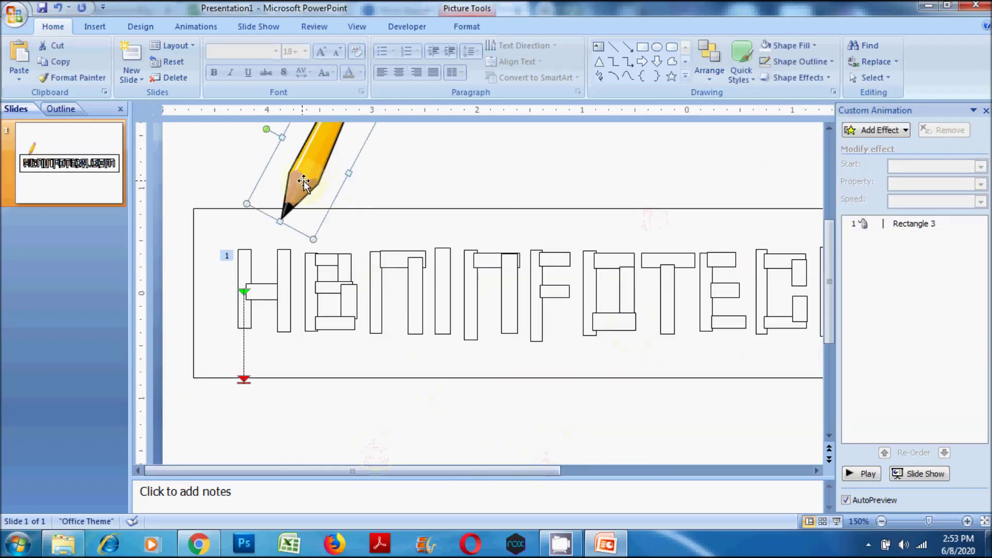
Step: Rest the pencil tip on top of the H, give it a Down motion path, and preview
{"action": "left_click_drag", "start_coordinate": [304, 182], "coordinate": [267, 218]}
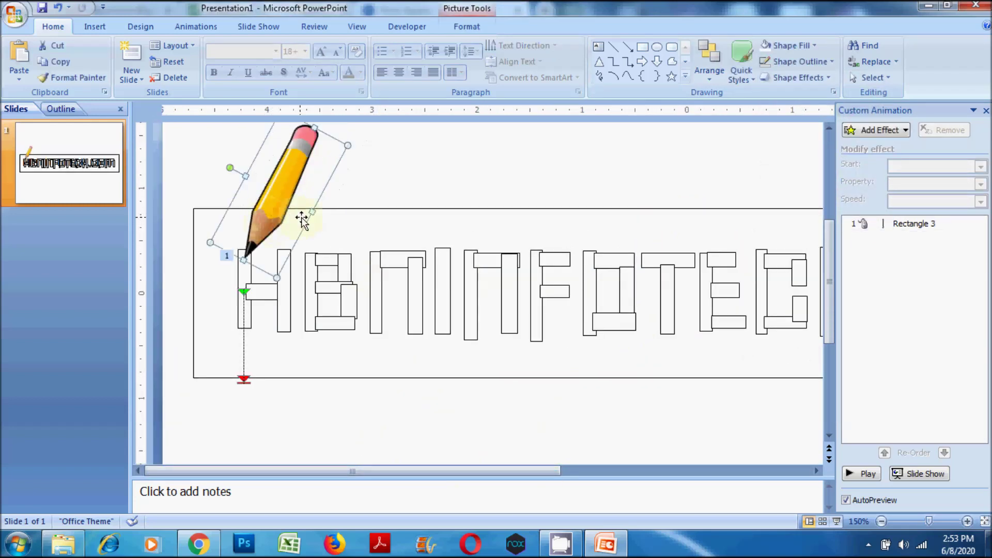
{"action": "left_click", "coordinate": [877, 130]}
{"action": "mouse_move", "coordinate": [867, 197]}
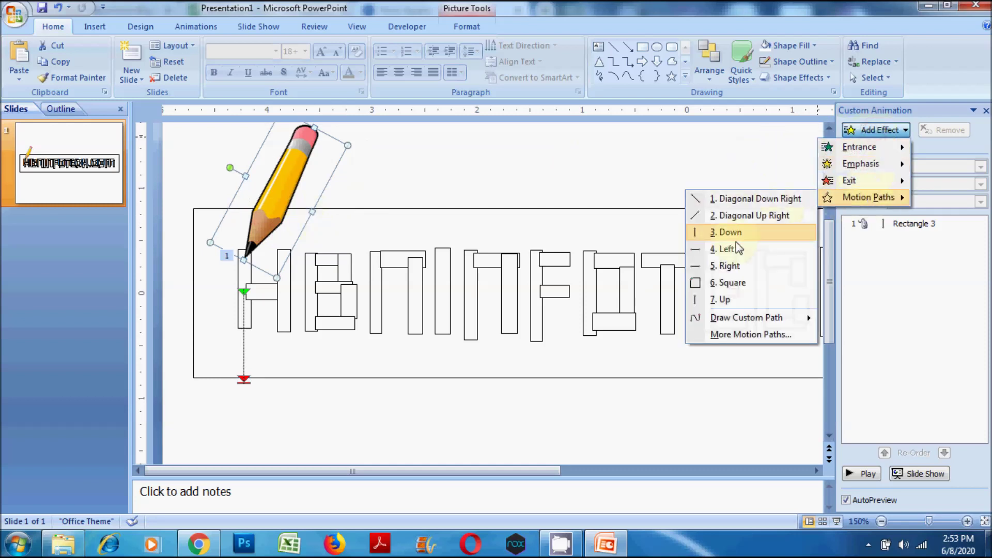
{"action": "left_click", "coordinate": [730, 232]}
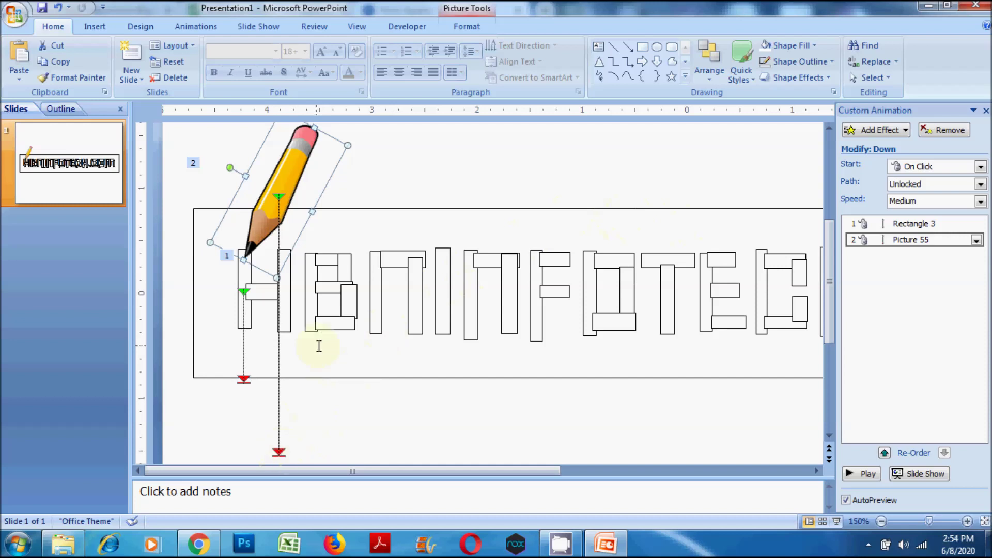
{"action": "scroll", "coordinate": [310, 362], "scroll_direction": "down", "scroll_amount": 2}
{"action": "left_click", "coordinate": [281, 406]}
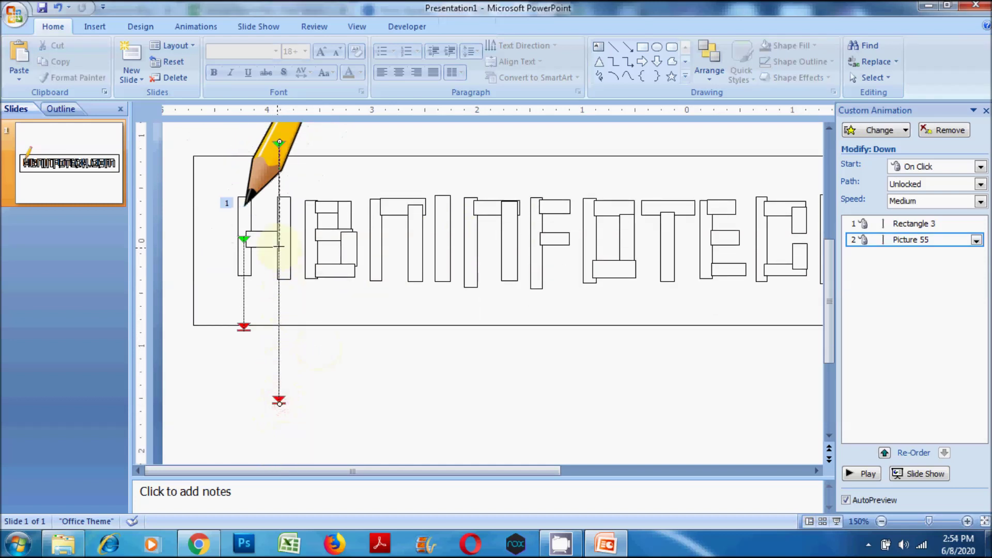
{"action": "left_click", "coordinate": [863, 474]}
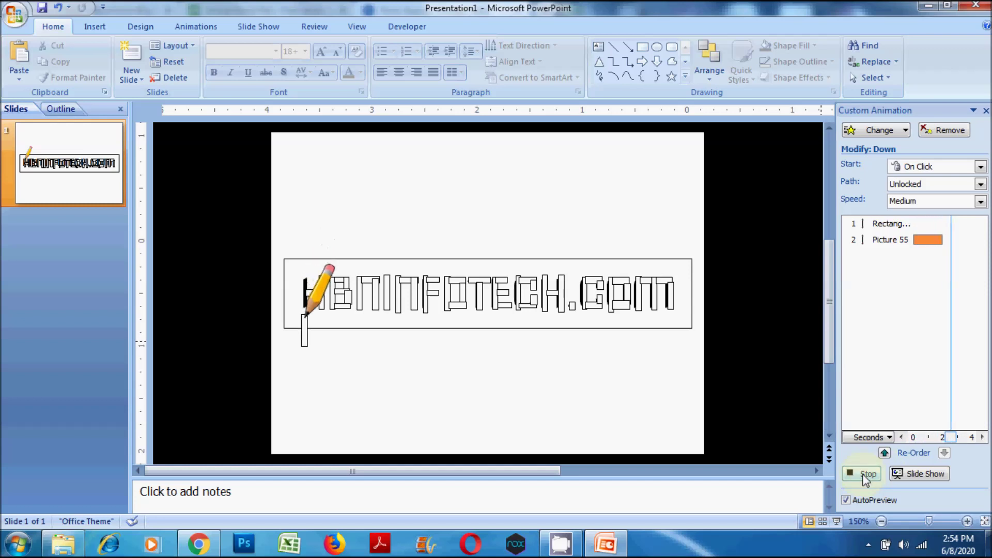
{"action": "left_click", "coordinate": [653, 288]}
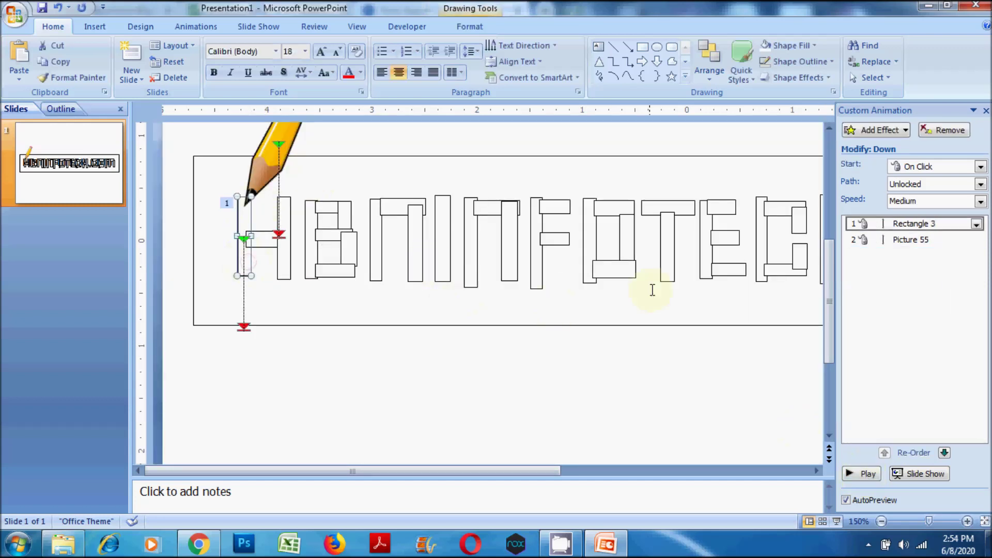
Step: Set Rectangle 3's animation to Hide After Animation
{"action": "left_click", "coordinate": [930, 224]}
{"action": "left_click", "coordinate": [976, 224]}
{"action": "left_click", "coordinate": [904, 292]}
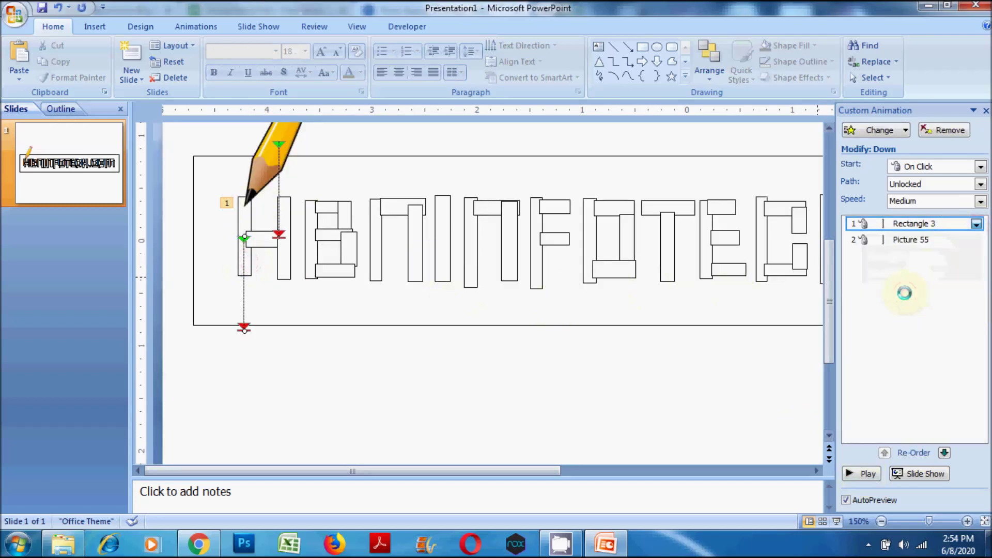
{"action": "left_click", "coordinate": [495, 298]}
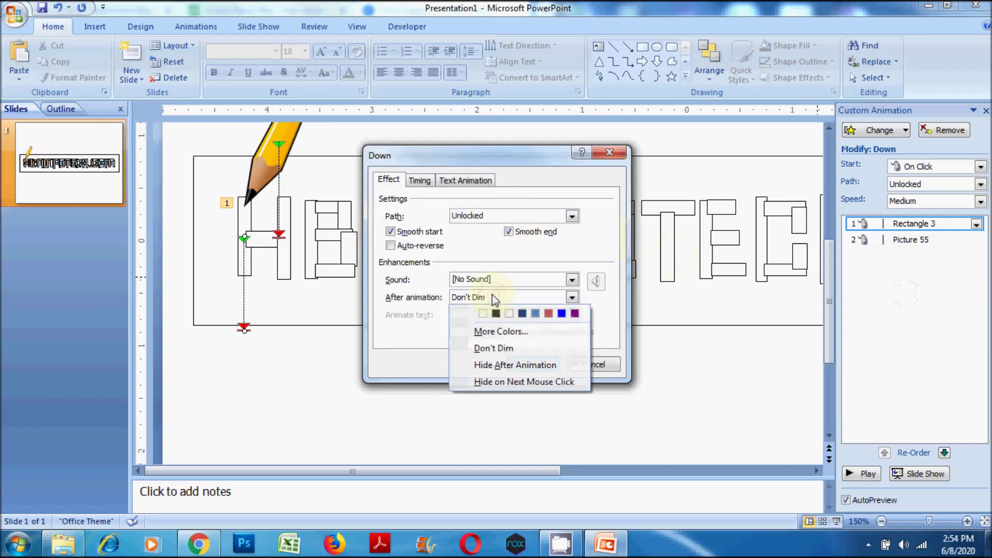
{"action": "left_click", "coordinate": [511, 365]}
{"action": "left_click", "coordinate": [532, 365]}
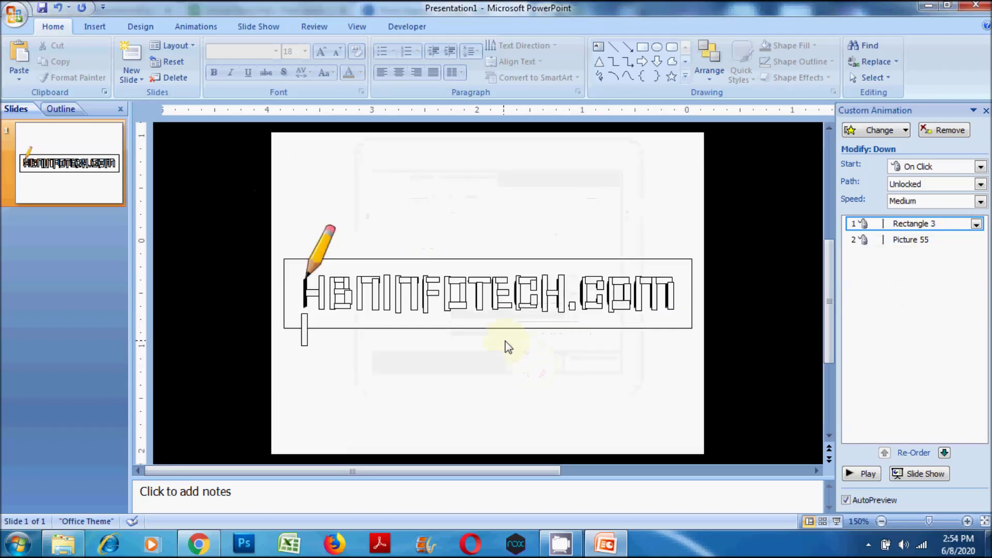
Step: Set Picture 55's pencil animation to Hide After Animation too
{"action": "left_click", "coordinate": [919, 239]}
{"action": "left_click", "coordinate": [976, 239]}
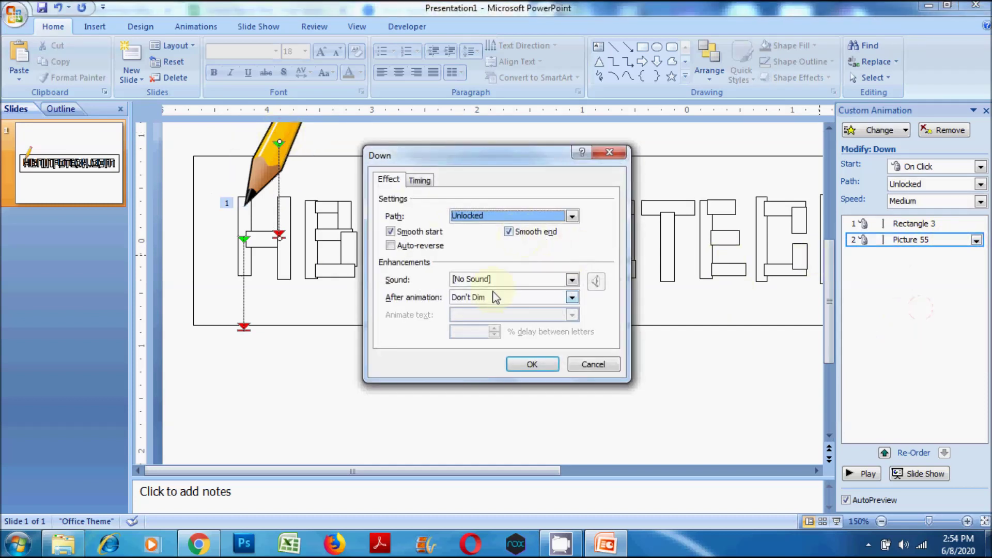
{"action": "left_click", "coordinate": [492, 298]}
{"action": "left_click", "coordinate": [516, 365]}
{"action": "left_click", "coordinate": [534, 364]}
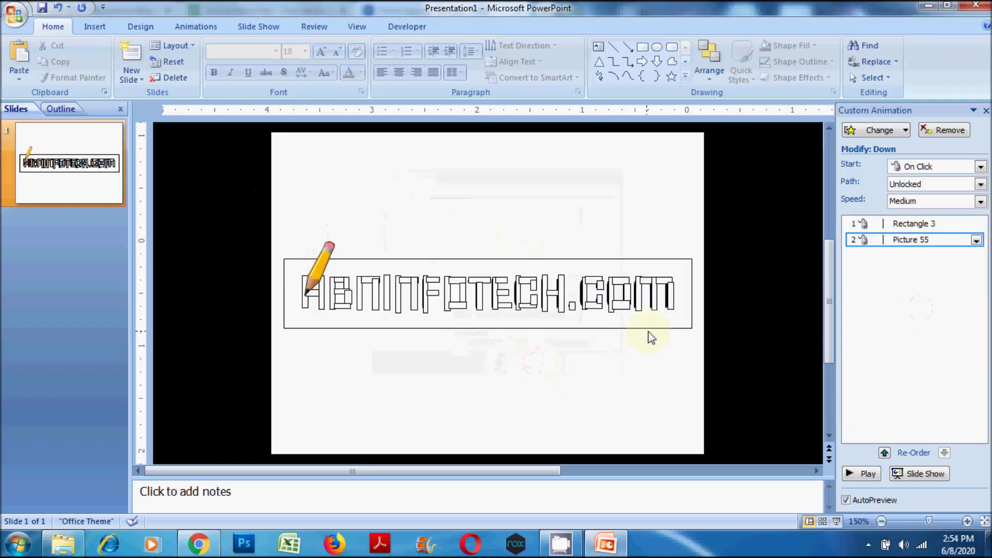
{"action": "left_click", "coordinate": [976, 239]}
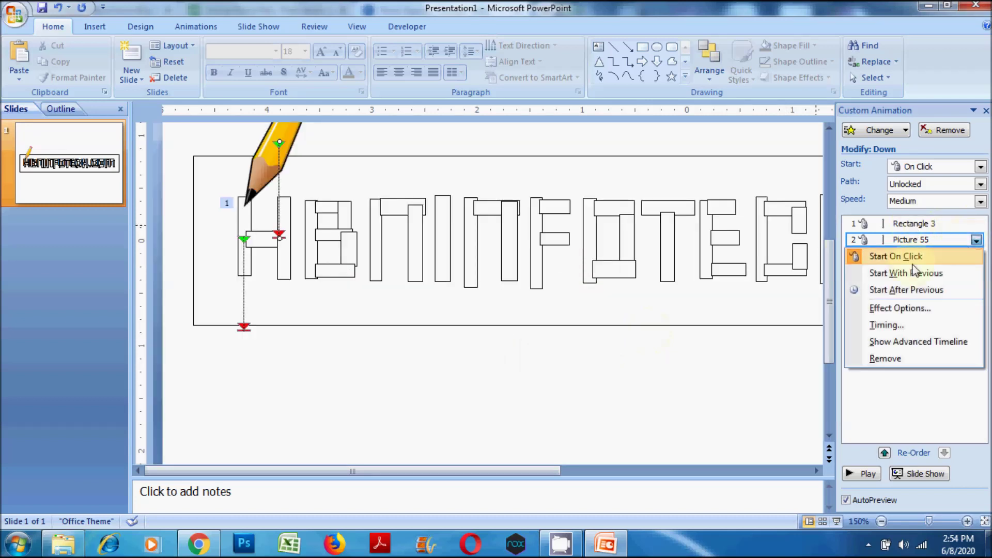
Step: Start Picture 55 With Previous and remove the outline from the H's left bar
{"action": "left_click", "coordinate": [879, 270]}
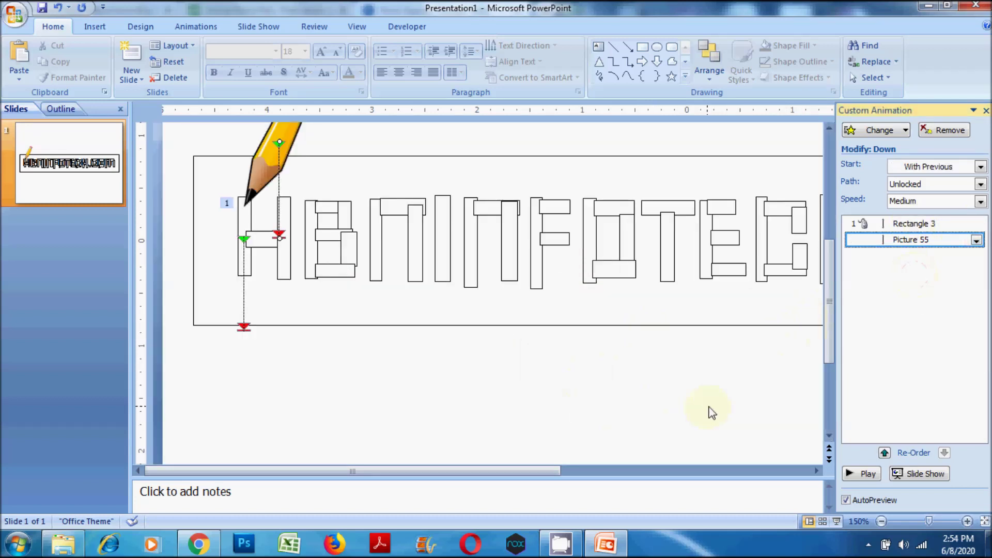
{"action": "left_click", "coordinate": [873, 472]}
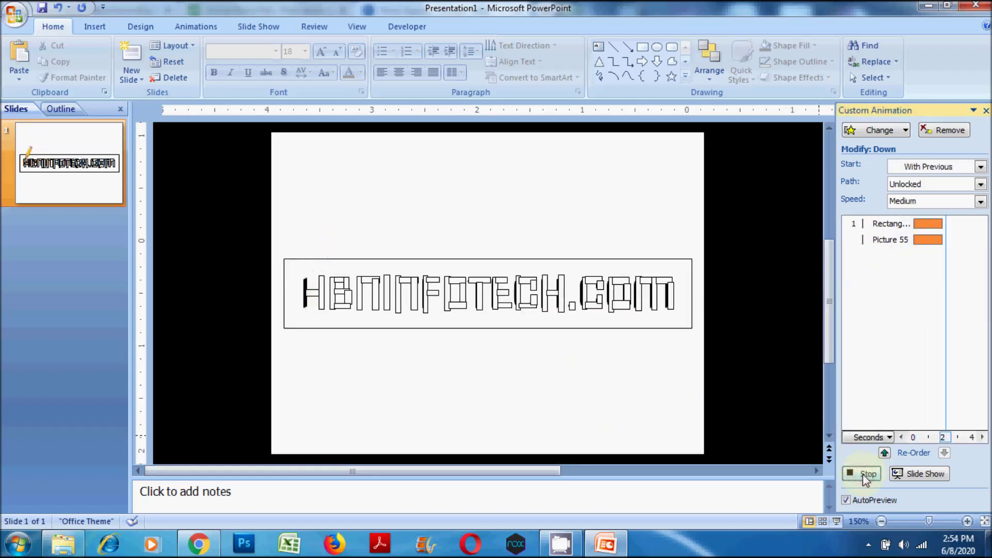
{"action": "left_click", "coordinate": [244, 222]}
{"action": "left_click", "coordinate": [470, 26]}
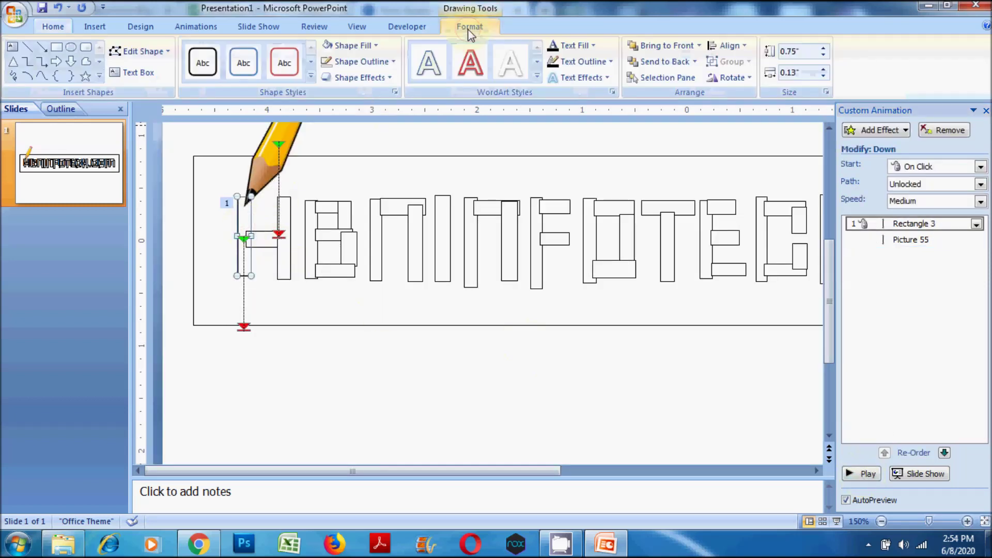
{"action": "left_click", "coordinate": [341, 64]}
{"action": "left_click", "coordinate": [360, 186]}
{"action": "left_click", "coordinate": [352, 412]}
{"action": "left_click", "coordinate": [603, 459]}
{"action": "left_click", "coordinate": [862, 479]}
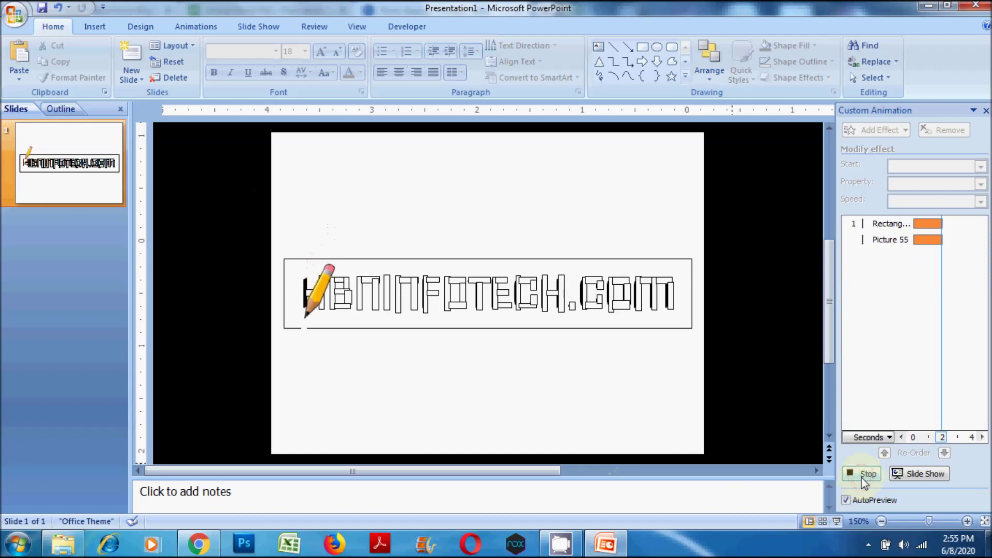
{"action": "left_click", "coordinate": [255, 243]}
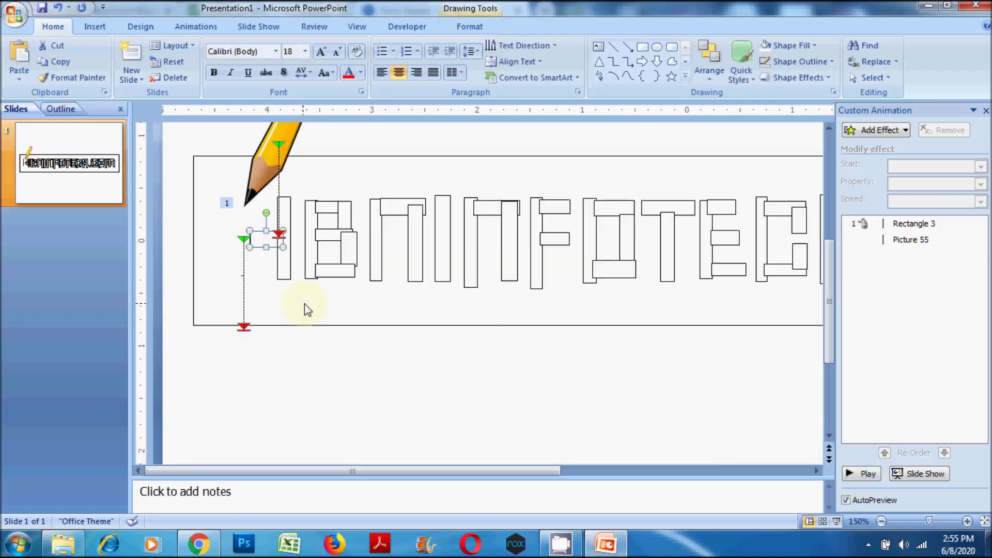
Step: Give the H's crossbar a short Right motion path and test it in Slide Show
{"action": "key", "text": "Right"}
{"action": "key", "text": "Left"}
{"action": "key", "text": "Left"}
{"action": "key", "text": "Left"}
{"action": "key", "text": "Left"}
{"action": "key", "text": "Left"}
{"action": "key", "text": "Left"}
{"action": "left_click", "coordinate": [314, 426]}
{"action": "left_click", "coordinate": [266, 242]}
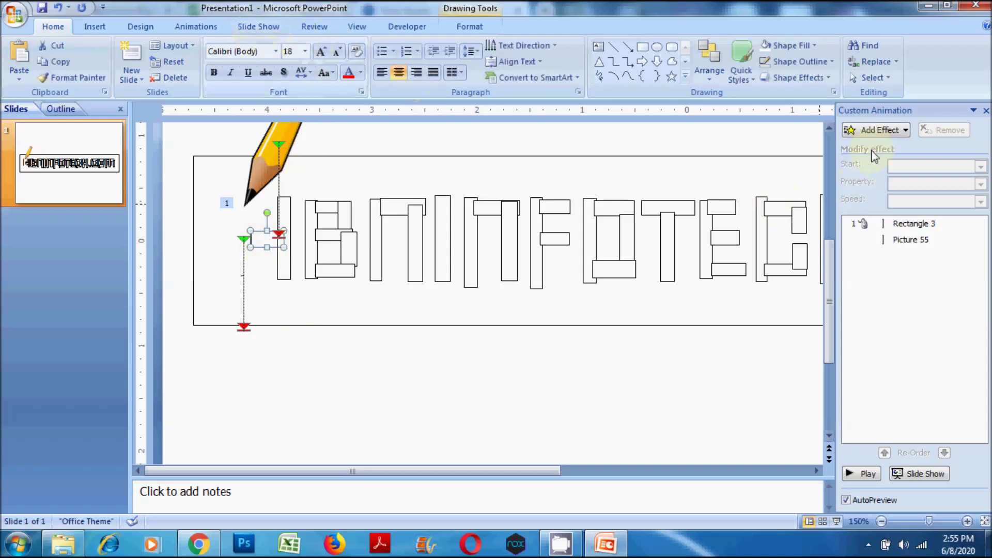
{"action": "left_click", "coordinate": [878, 130]}
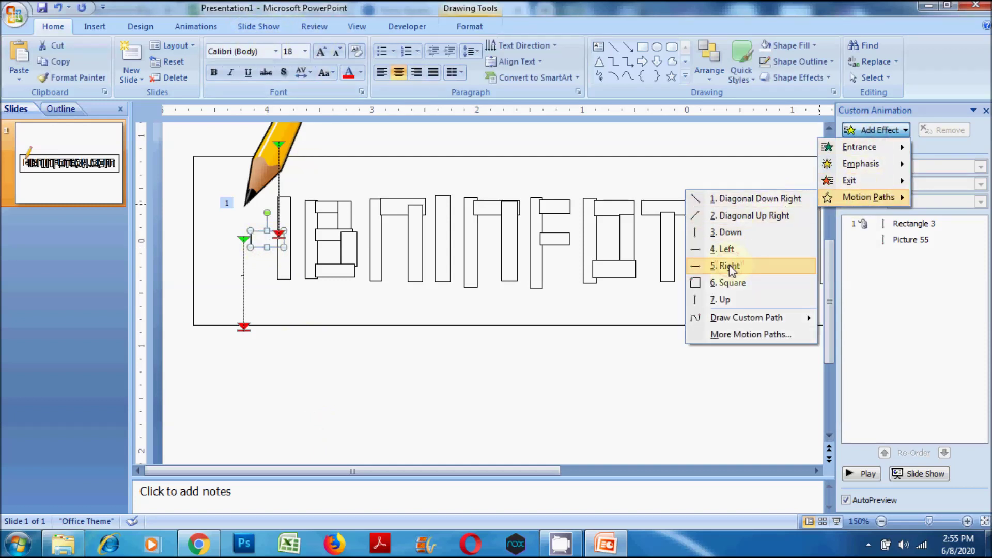
{"action": "left_click", "coordinate": [729, 266]}
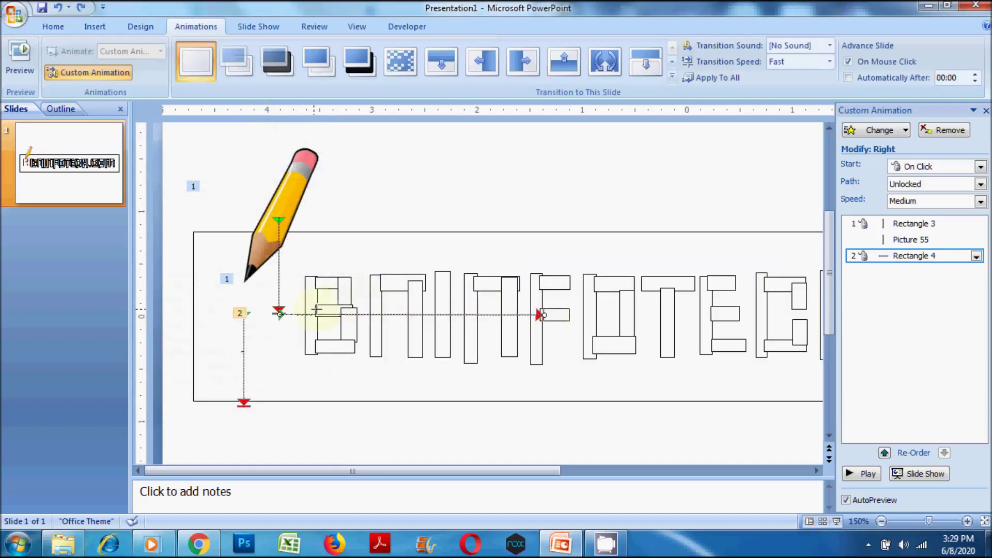
{"action": "left_click_drag", "start_coordinate": [319, 309], "coordinate": [320, 309]}
{"action": "left_click", "coordinate": [907, 474]}
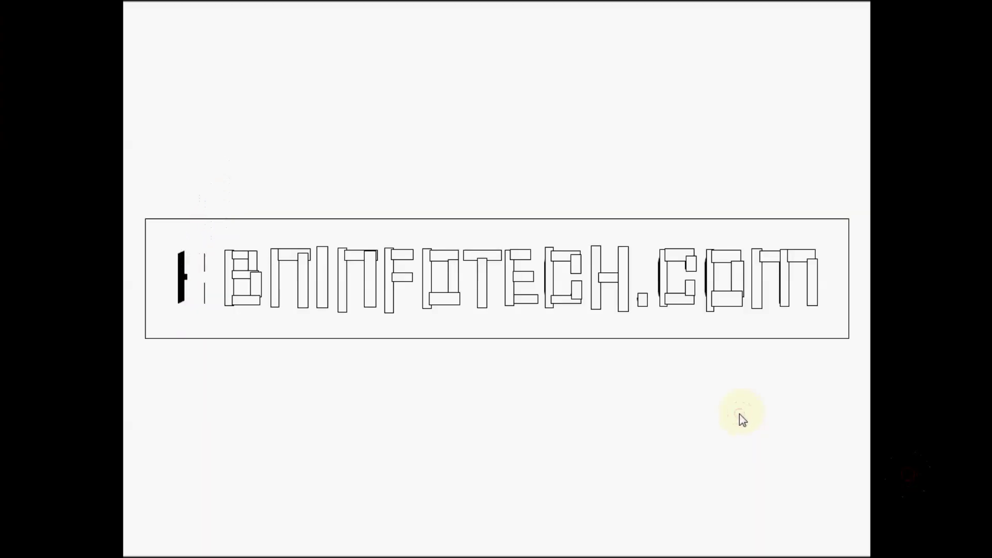
Step: Duplicate the pencil picture with Ctrl+D
{"action": "left_click", "coordinate": [630, 404]}
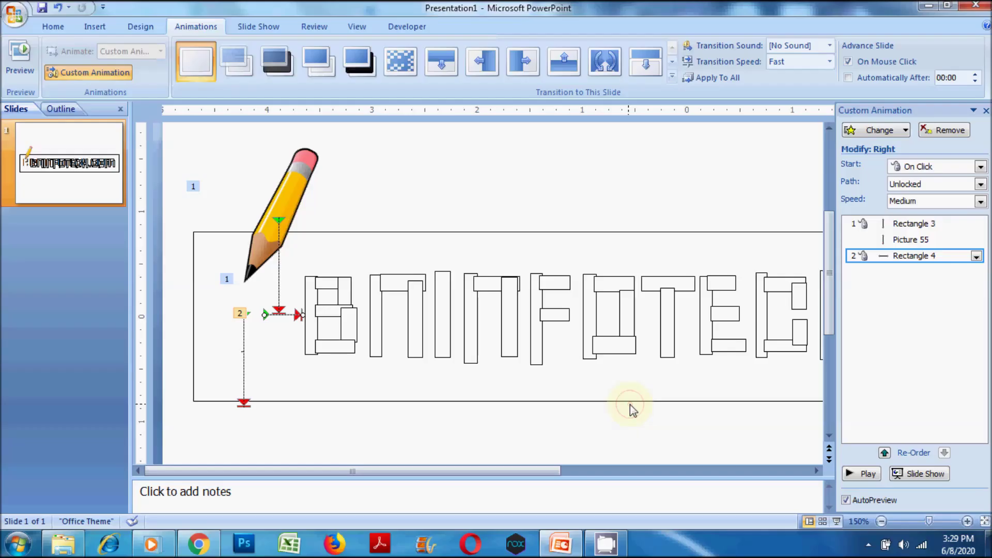
{"action": "left_click", "coordinate": [285, 189]}
{"action": "key", "text": "ctrl+d"}
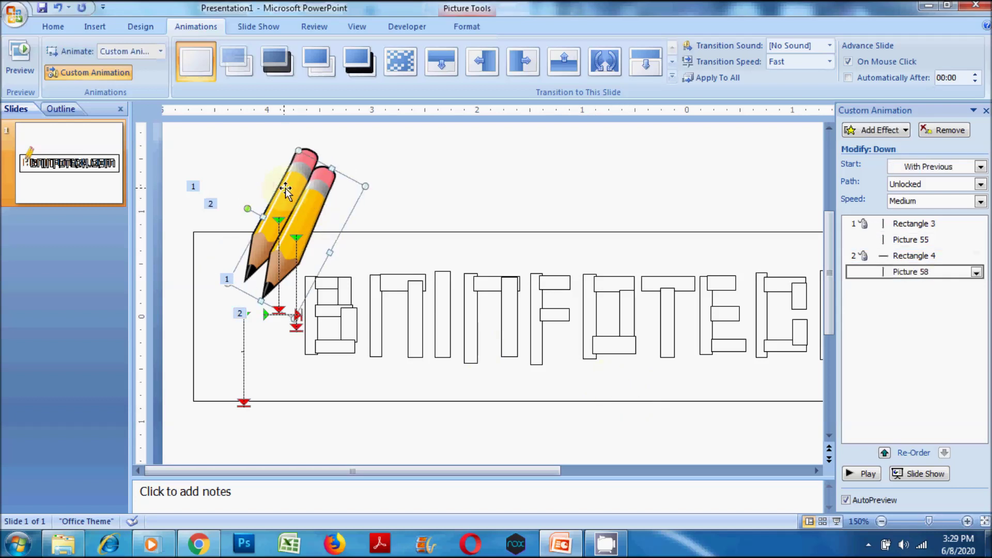
Step: Move the pencil copy to the crossbar's start and remove its Down effect
{"action": "left_click_drag", "start_coordinate": [295, 219], "coordinate": [320, 220]}
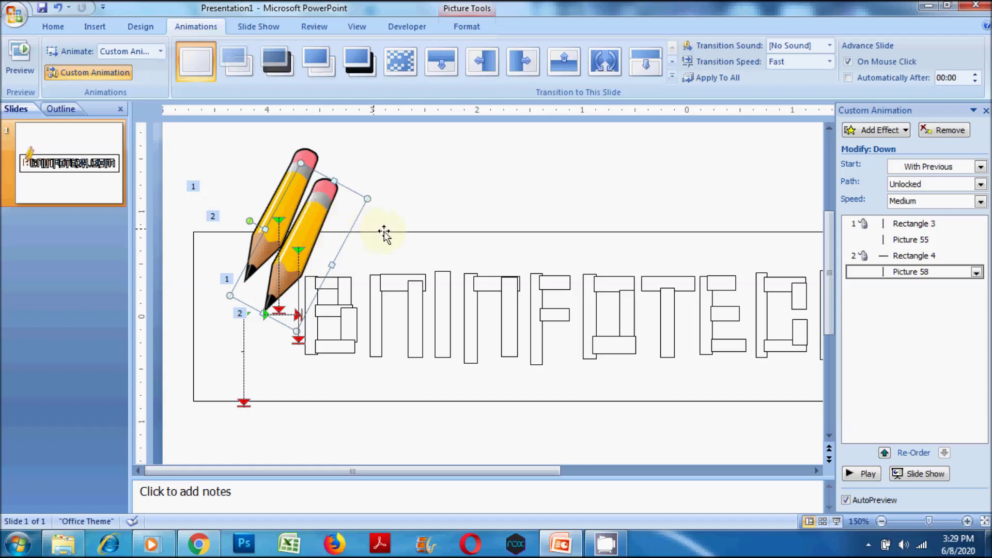
{"action": "left_click", "coordinate": [974, 272]}
{"action": "left_click", "coordinate": [904, 394]}
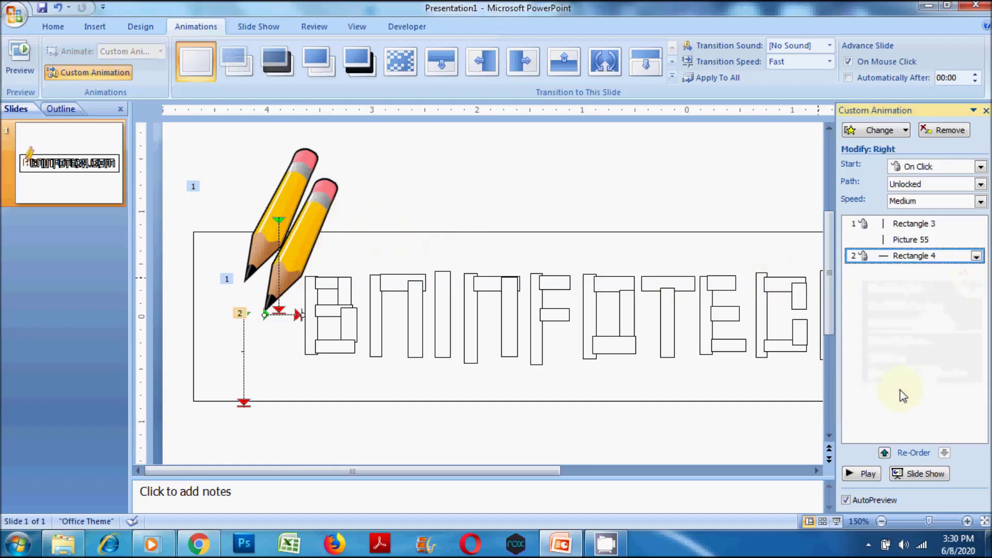
Step: Give the second pencil an Appear entrance starting With Previous
{"action": "left_click", "coordinate": [327, 190]}
{"action": "left_click", "coordinate": [880, 130]}
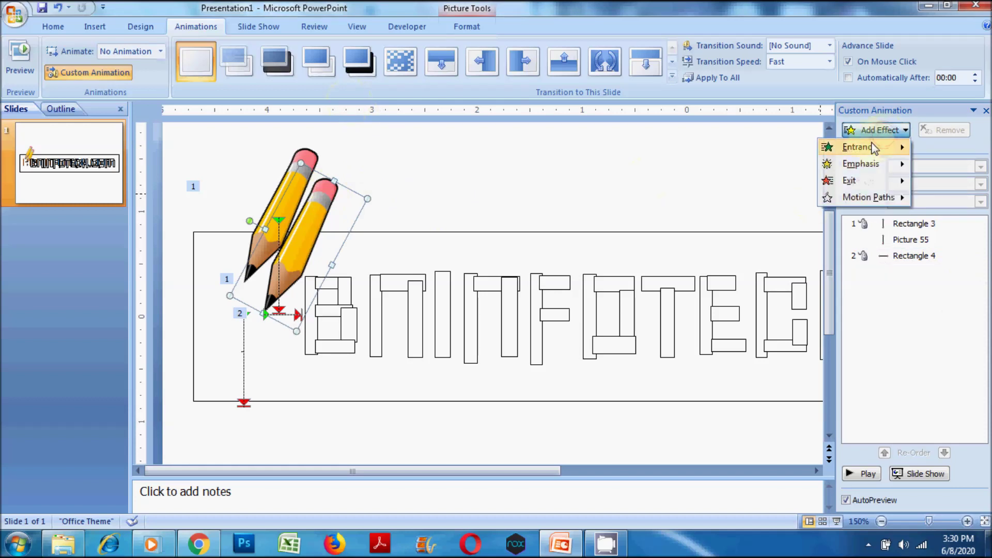
{"action": "mouse_move", "coordinate": [859, 147]}
{"action": "left_click", "coordinate": [744, 148]}
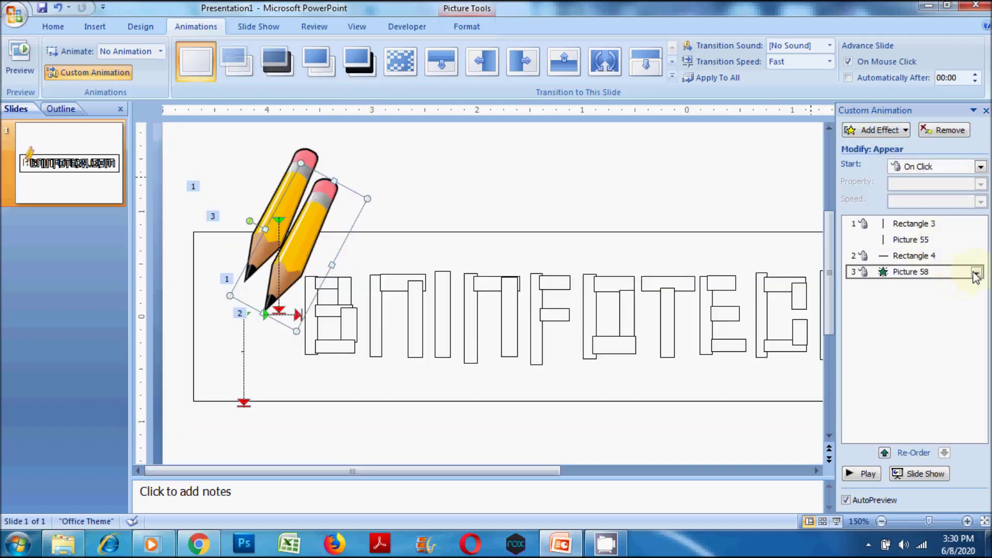
{"action": "left_click", "coordinate": [975, 273]}
{"action": "left_click", "coordinate": [919, 308]}
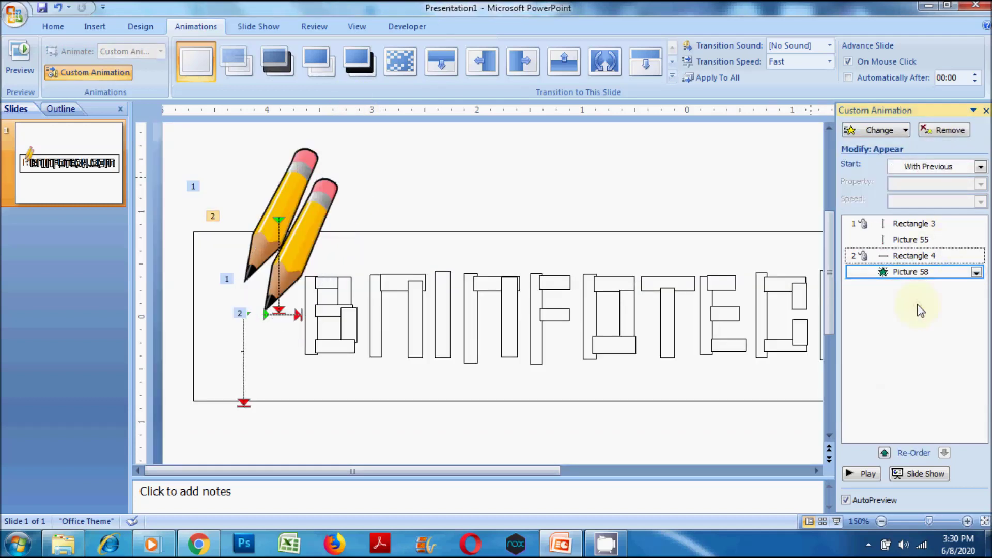
{"action": "left_click", "coordinate": [329, 188]}
{"action": "left_click", "coordinate": [879, 130]}
{"action": "mouse_move", "coordinate": [868, 197]}
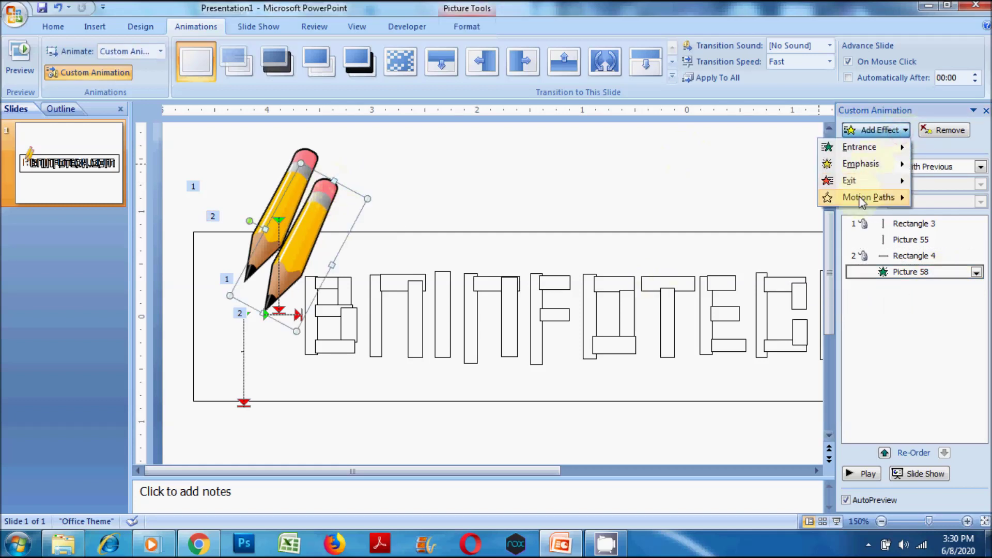
Step: Give the second pencil a Right motion path shortened to the stroke length
{"action": "left_click", "coordinate": [723, 266]}
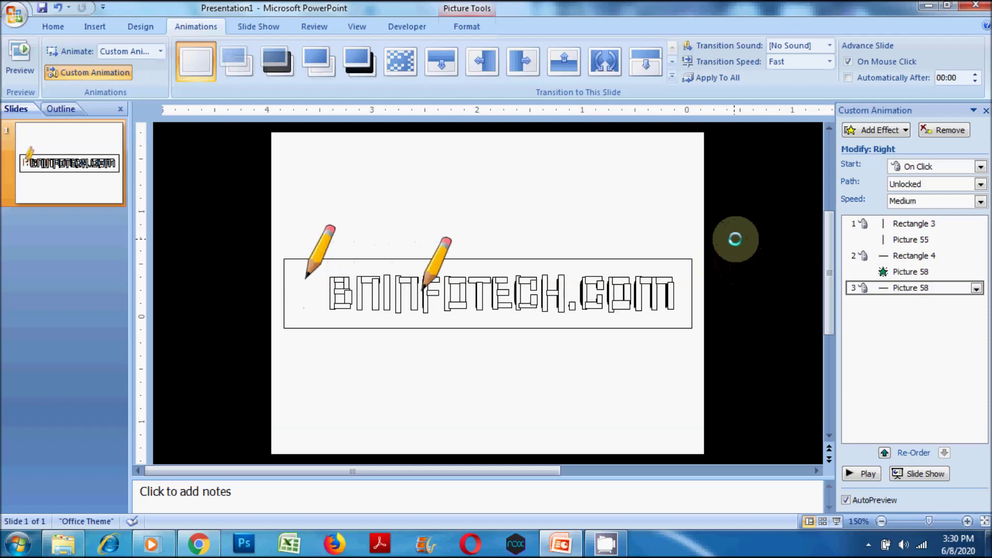
{"action": "left_click", "coordinate": [554, 248]}
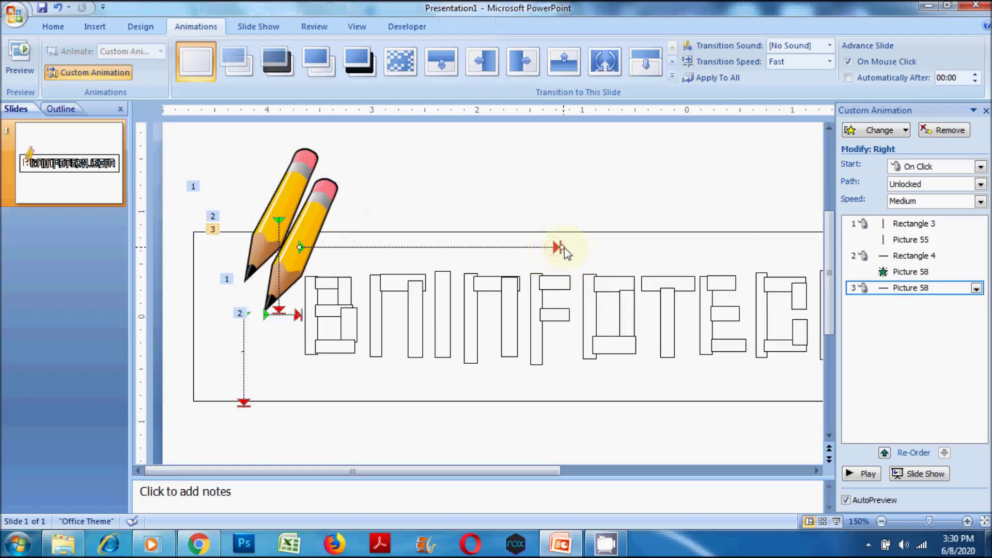
{"action": "left_click_drag", "start_coordinate": [558, 247], "coordinate": [340, 245]}
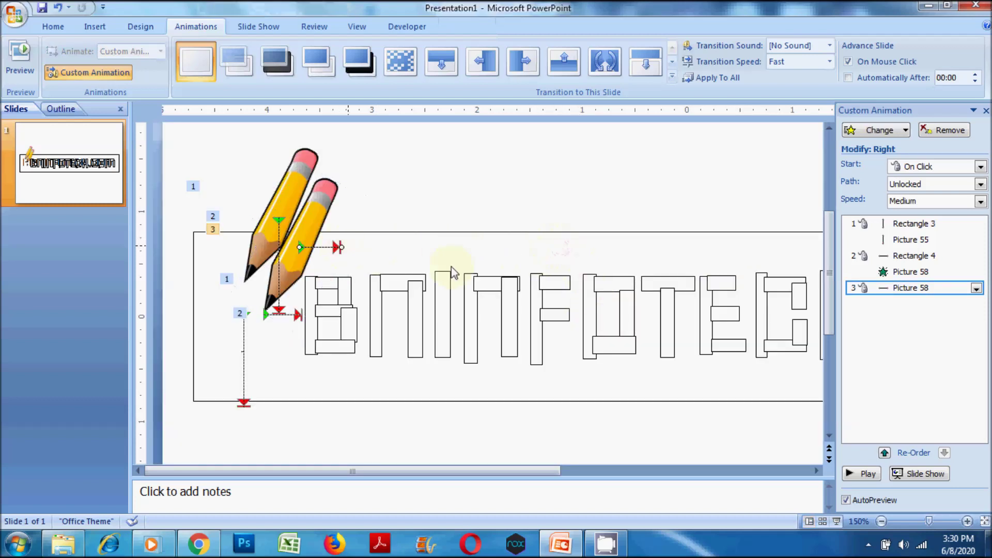
Step: Set Picture 58's Right path to hide afterwards and start With Previous, then run the slide show
{"action": "left_click", "coordinate": [976, 289]}
{"action": "left_click", "coordinate": [886, 355]}
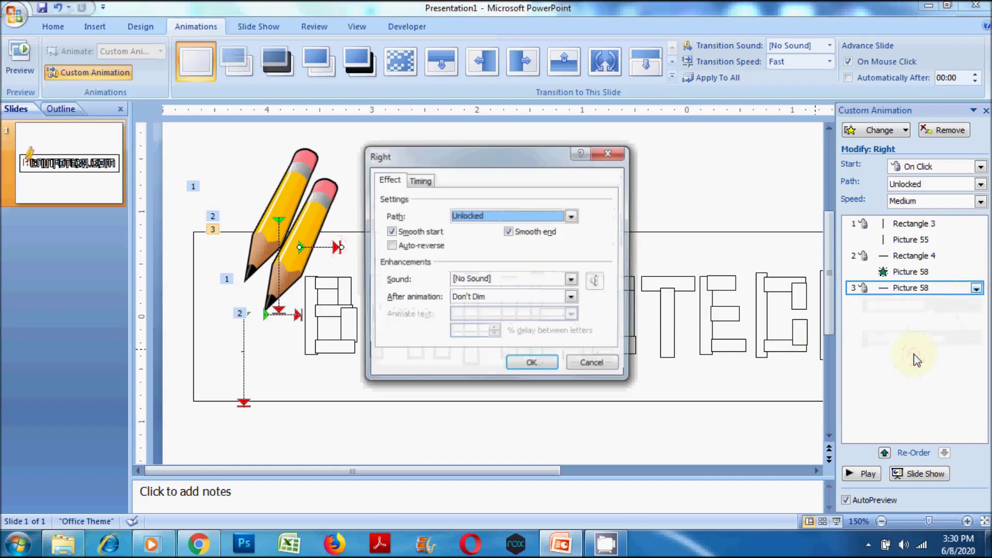
{"action": "left_click", "coordinate": [512, 298]}
{"action": "left_click", "coordinate": [515, 365]}
{"action": "left_click", "coordinate": [532, 365]}
{"action": "left_click", "coordinate": [974, 287]}
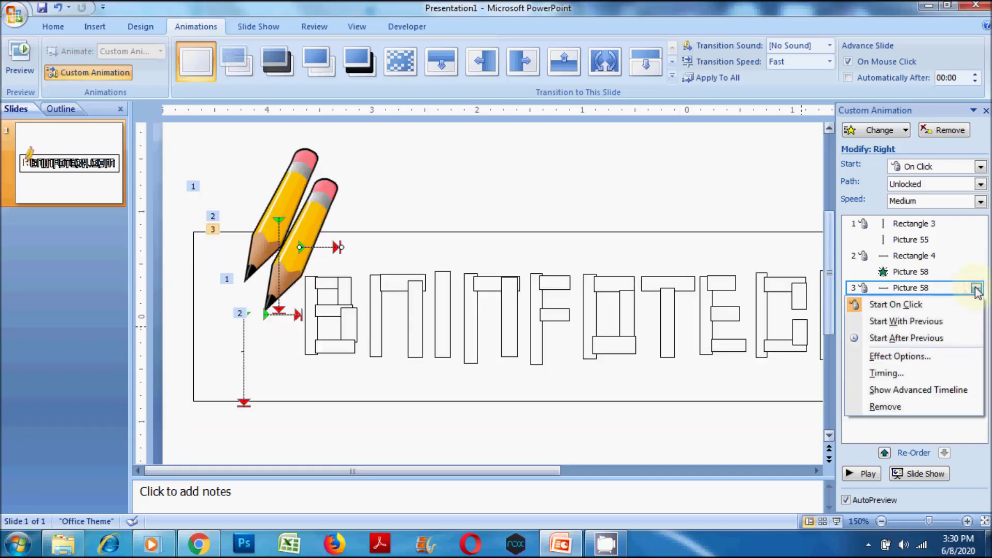
{"action": "left_click", "coordinate": [925, 320]}
{"action": "left_click", "coordinate": [896, 351]}
{"action": "left_click", "coordinate": [920, 473]}
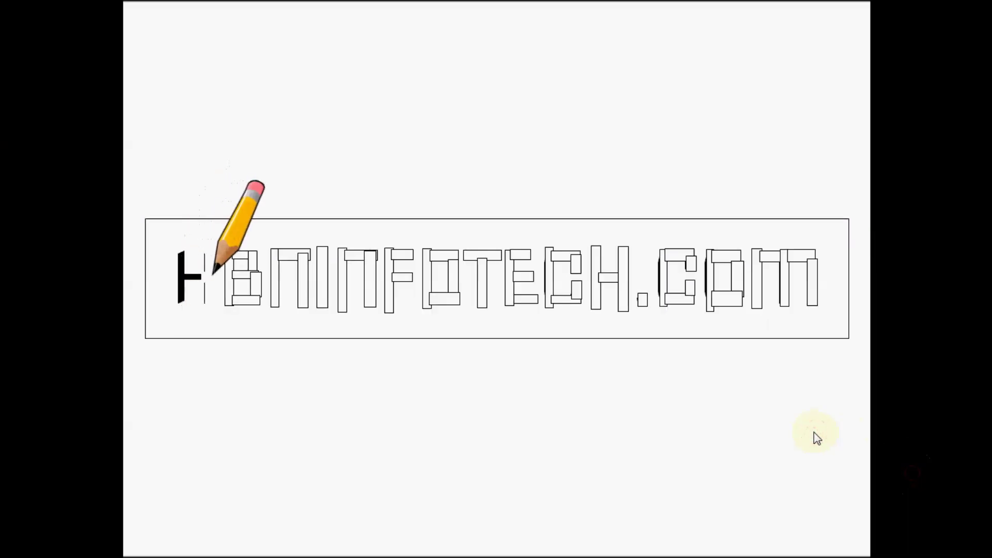
Step: Leave the preview, nudge the pencil picture slightly left, and test it in a slide show
{"action": "left_click", "coordinate": [814, 432]}
{"action": "left_click", "coordinate": [814, 432]}
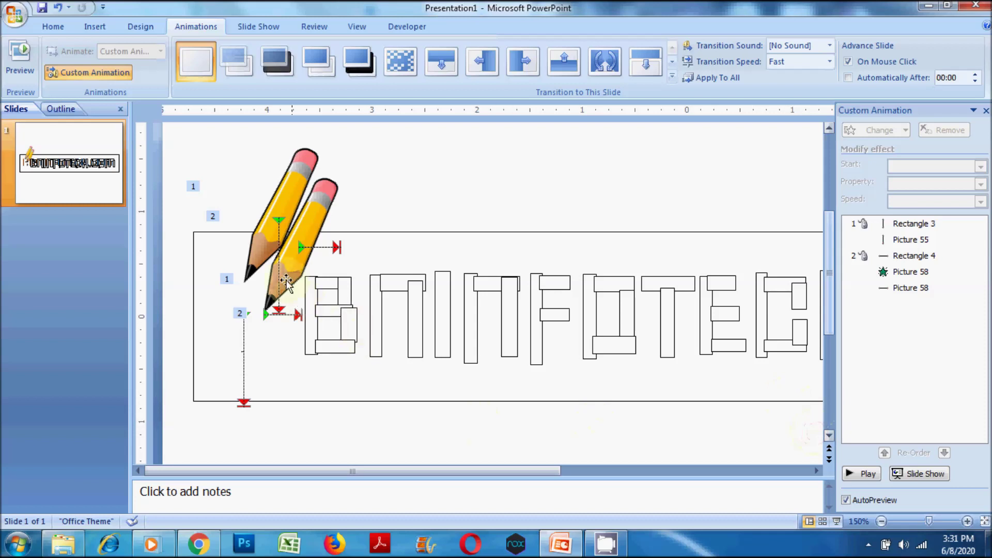
{"action": "key", "text": "ctrl+z"}
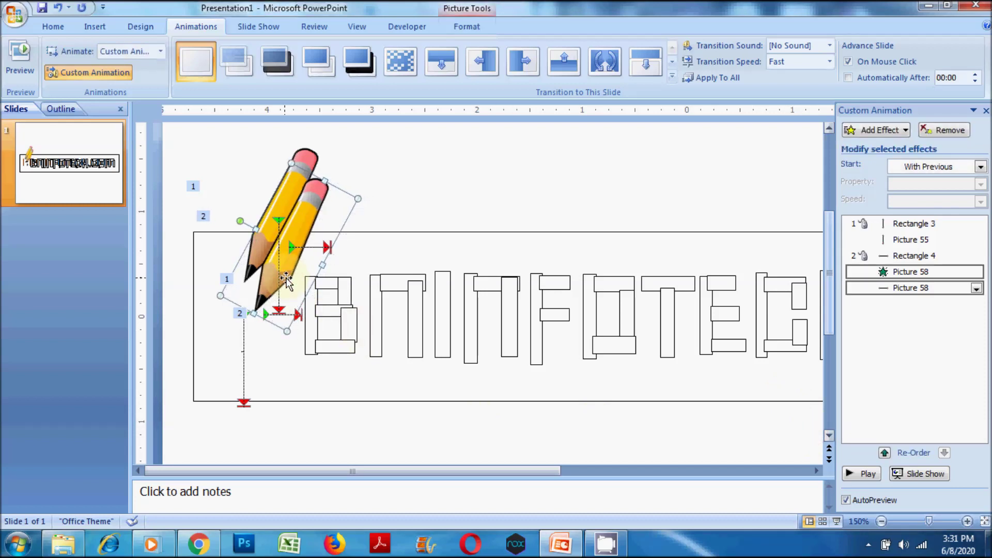
{"action": "left_click", "coordinate": [920, 474]}
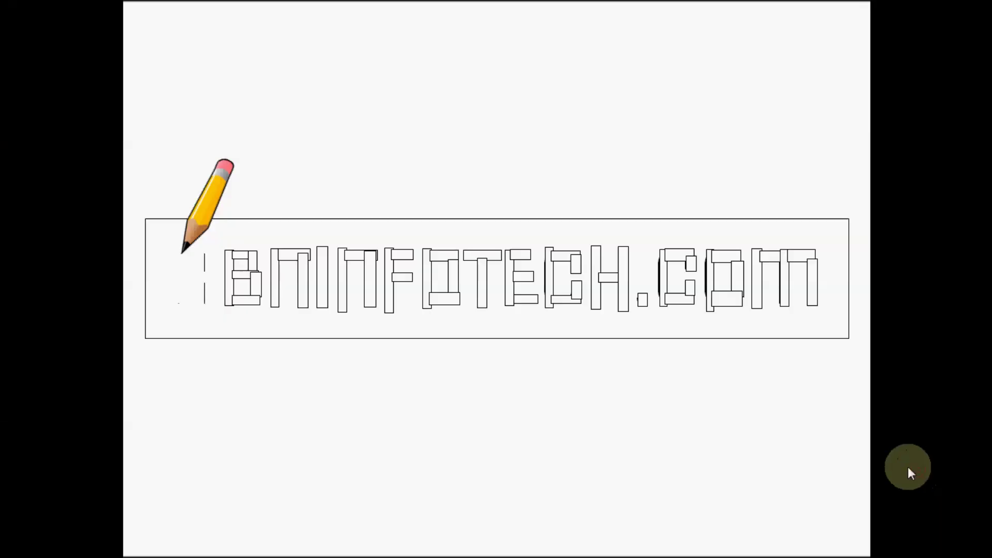
{"action": "left_click", "coordinate": [631, 397]}
{"action": "left_click", "coordinate": [630, 397]}
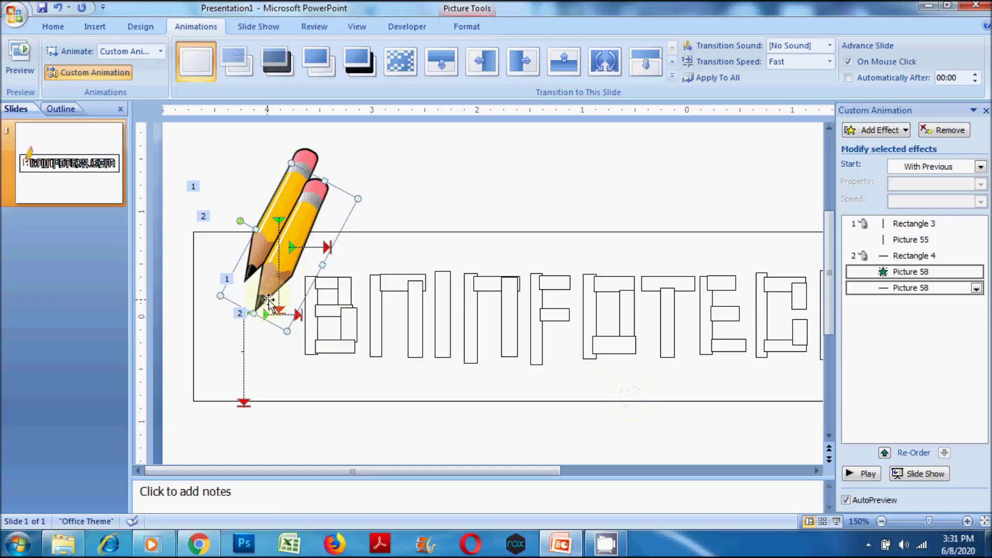
Step: Check Rectangle 4, preview the drawing again, then select Rectangle 4 and the pencil picture
{"action": "left_click", "coordinate": [277, 338]}
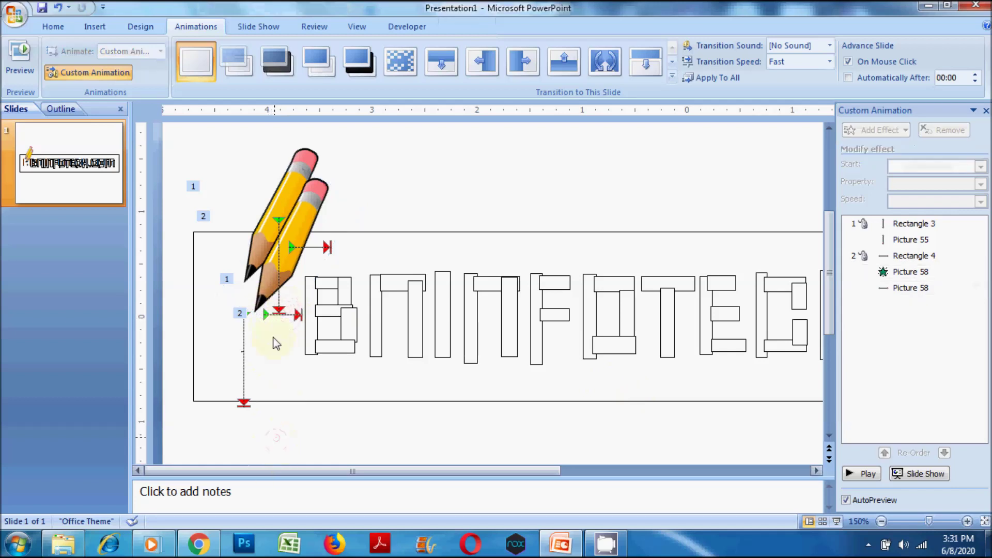
{"action": "left_click", "coordinate": [263, 316]}
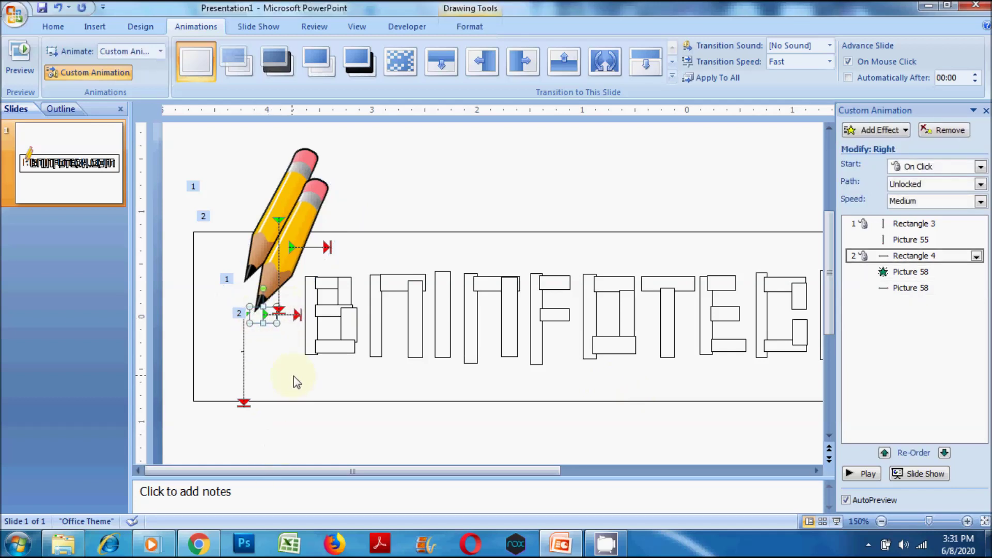
{"action": "left_click", "coordinate": [364, 446]}
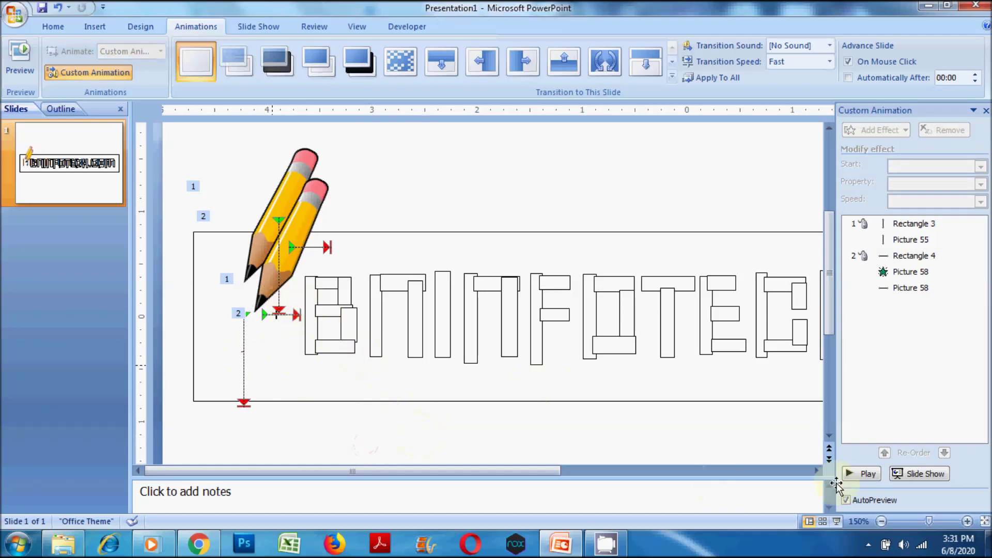
{"action": "left_click", "coordinate": [912, 473]}
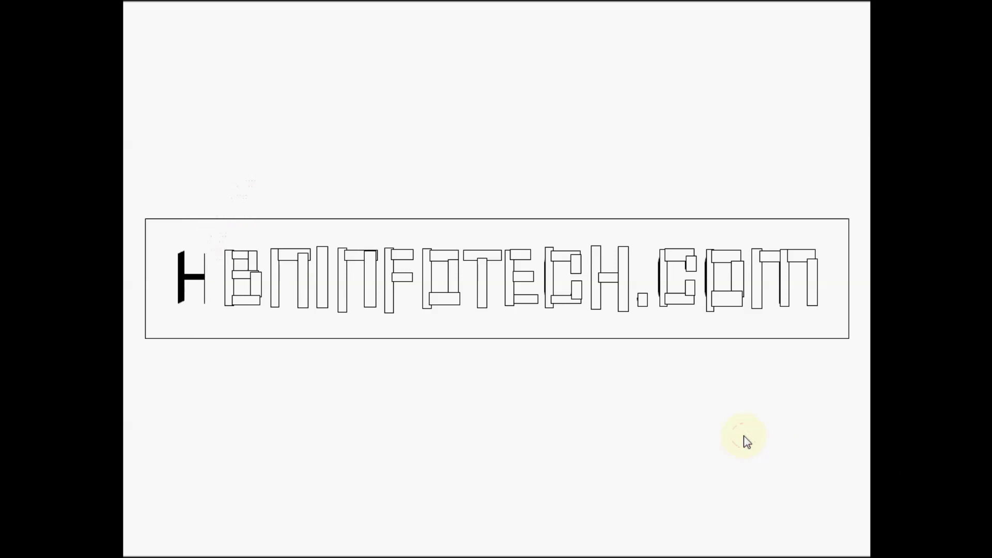
{"action": "left_click", "coordinate": [744, 437]}
{"action": "left_click", "coordinate": [744, 438]}
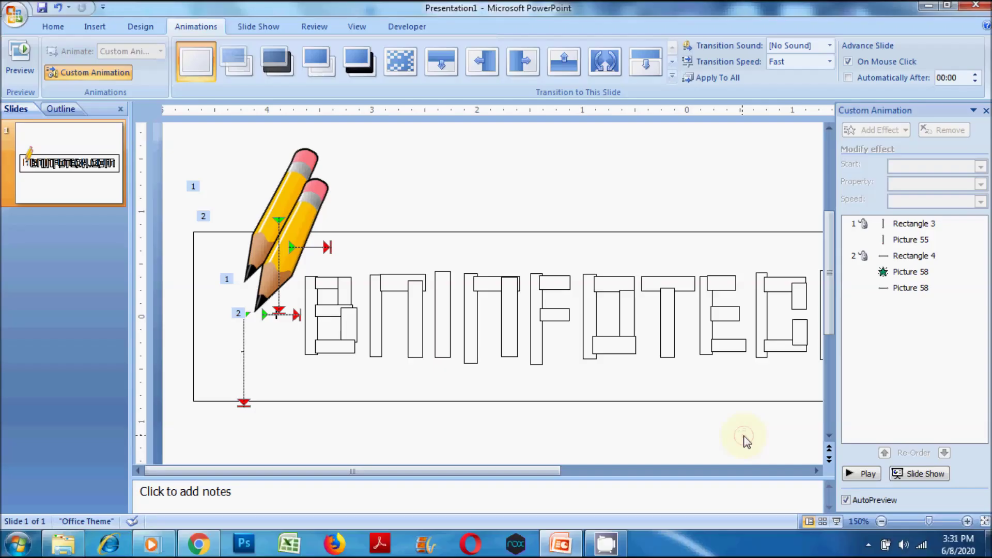
{"action": "left_click", "coordinate": [256, 316]}
{"action": "left_click", "coordinate": [277, 273]}
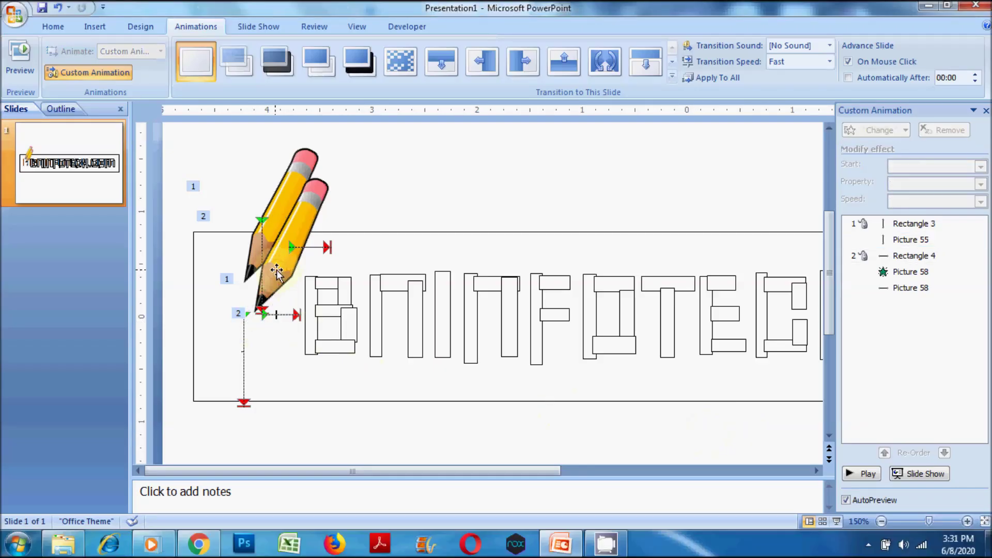
Step: Drag the pencil picture slightly left, check the small rectangle, and preview the slide show
{"action": "left_click", "coordinate": [283, 267]}
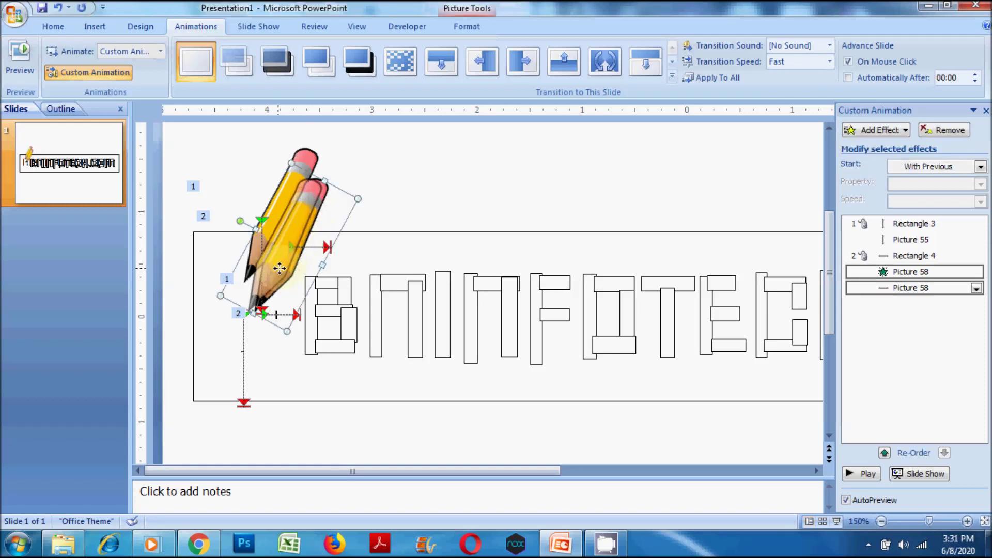
{"action": "left_click_drag", "start_coordinate": [284, 267], "coordinate": [275, 267]}
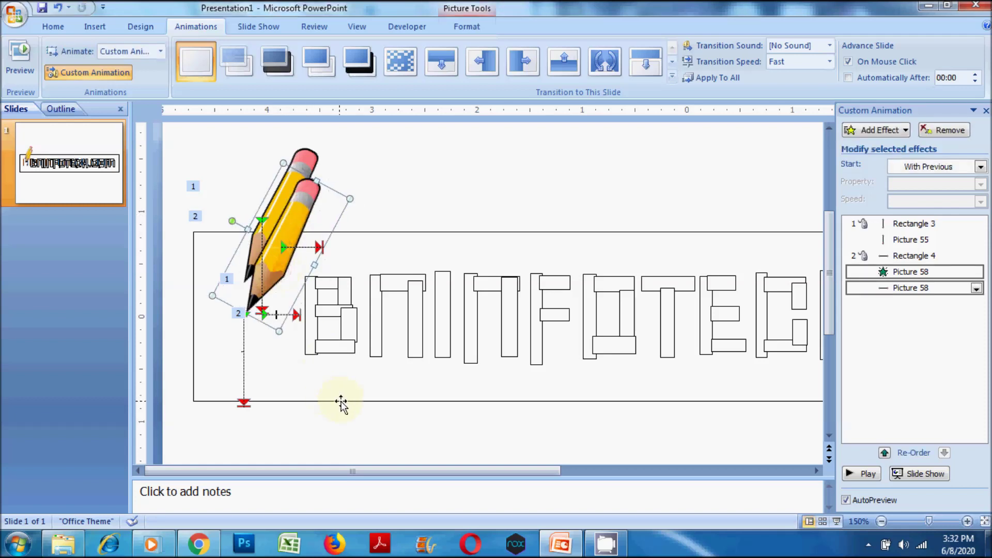
{"action": "left_click", "coordinate": [276, 348]}
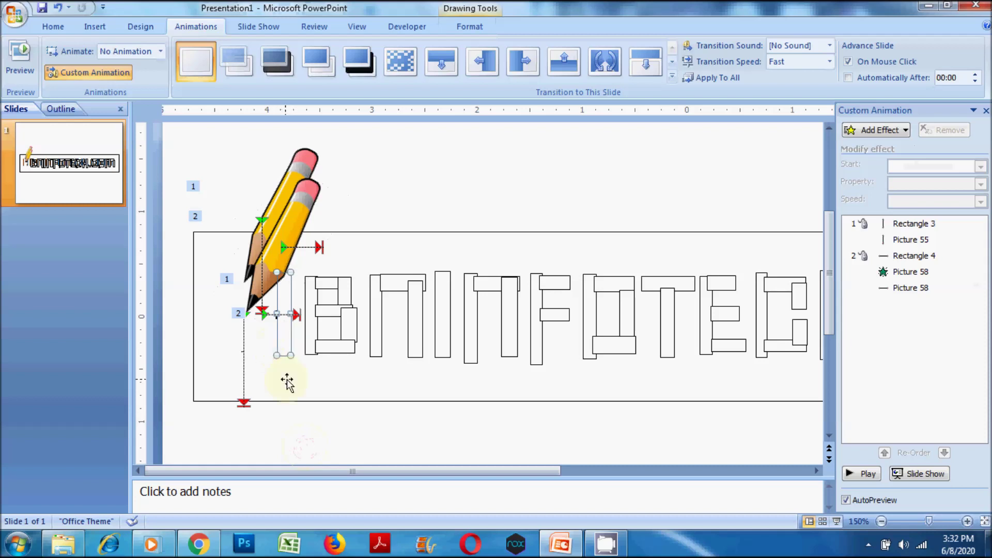
{"action": "left_click", "coordinate": [342, 451]}
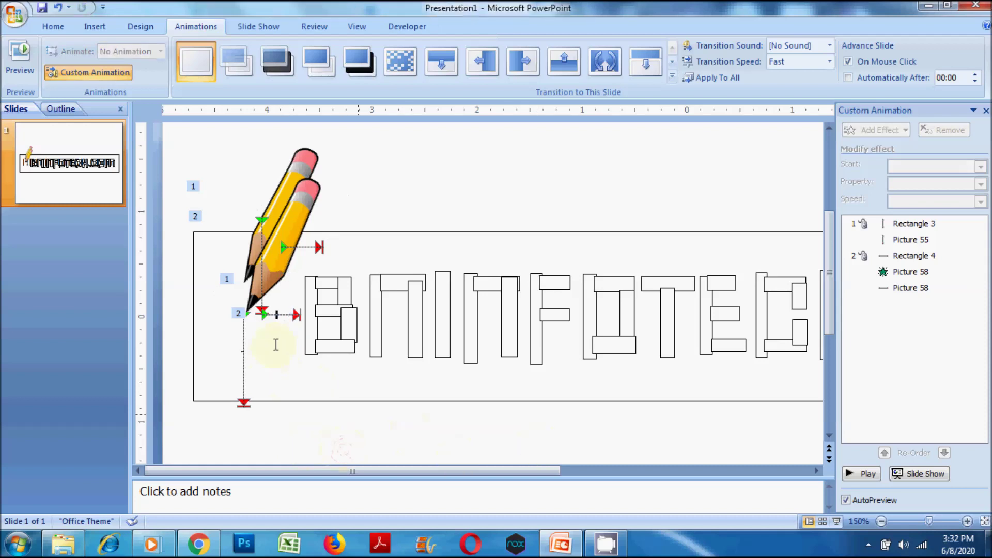
{"action": "left_click", "coordinate": [282, 337]}
{"action": "left_click", "coordinate": [327, 434]}
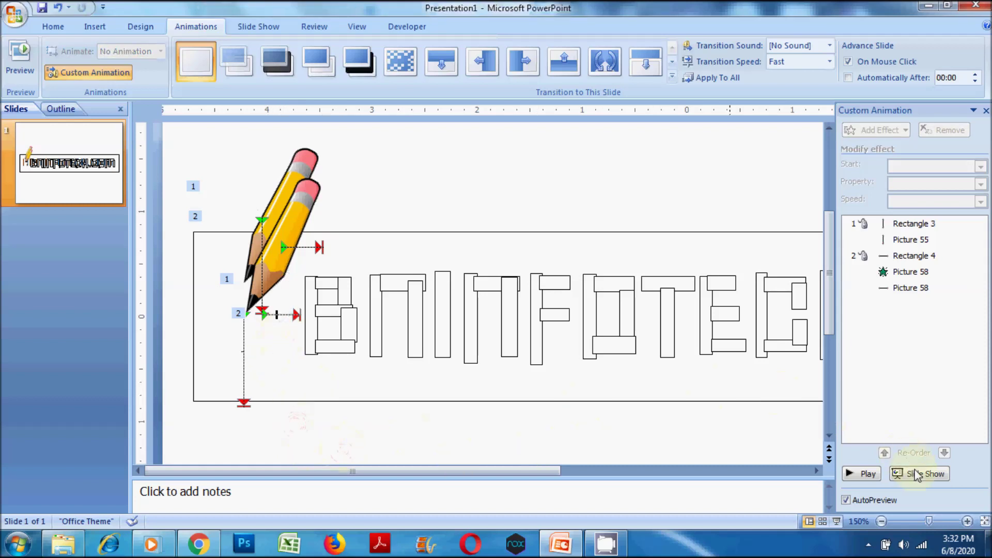
{"action": "left_click", "coordinate": [920, 474]}
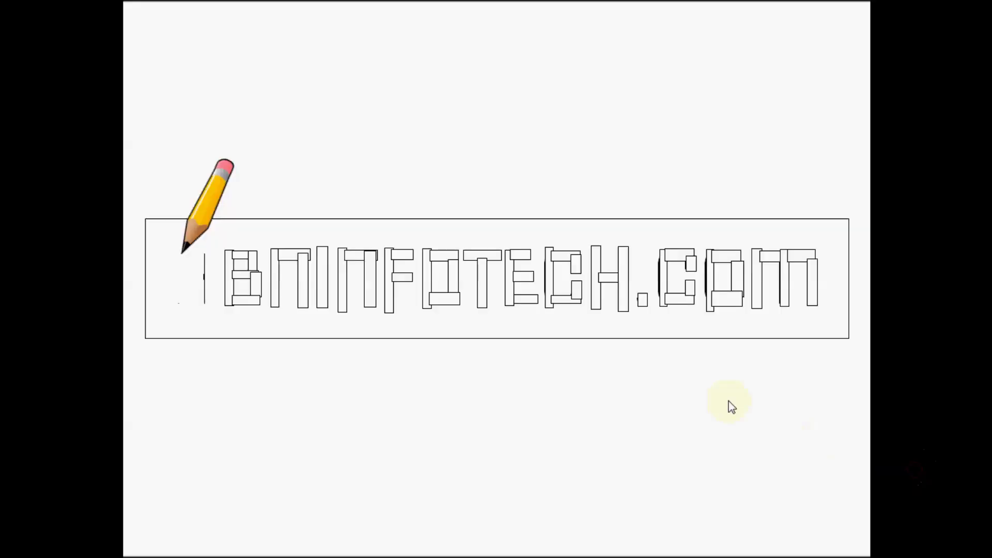
{"action": "left_click", "coordinate": [604, 399]}
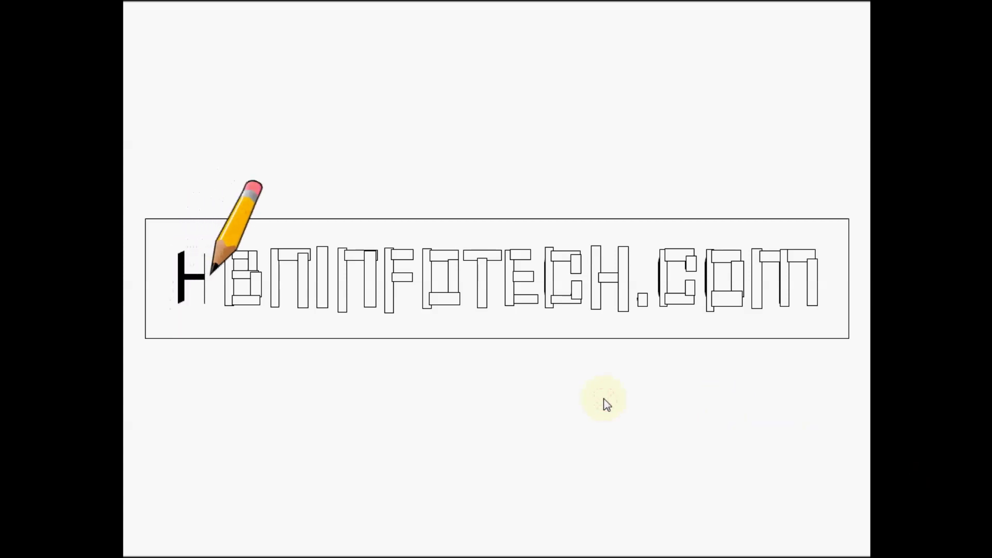
{"action": "left_click", "coordinate": [603, 398]}
{"action": "left_click", "coordinate": [603, 398]}
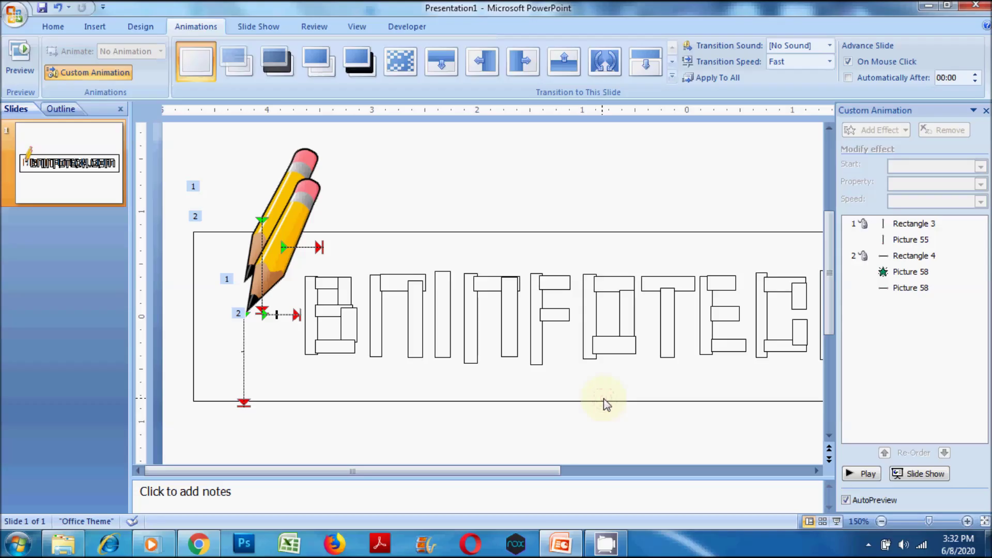
Step: Undo that position change and nudge Rectangle 4 slightly left with Ctrl+Left
{"action": "key", "text": "ctrl+z"}
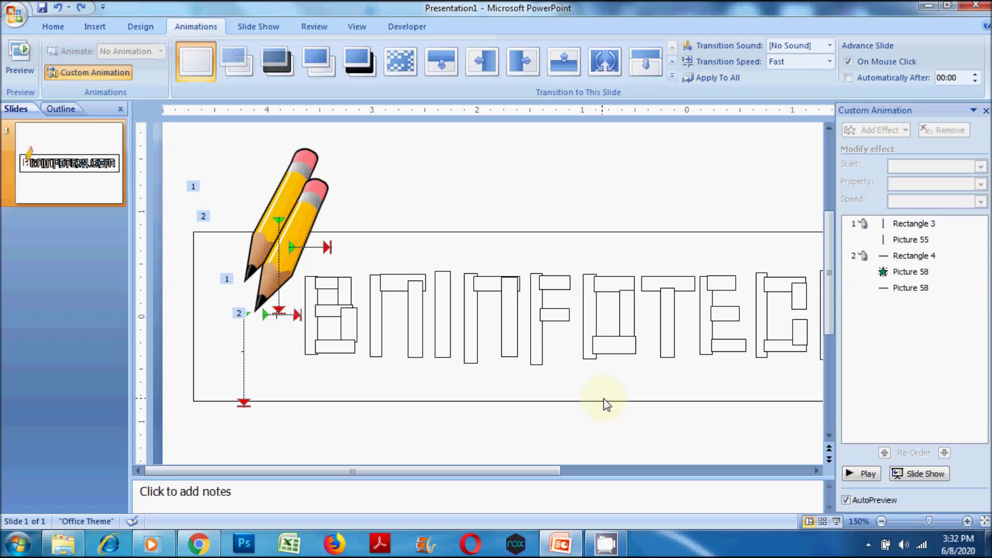
{"action": "left_click", "coordinate": [258, 316]}
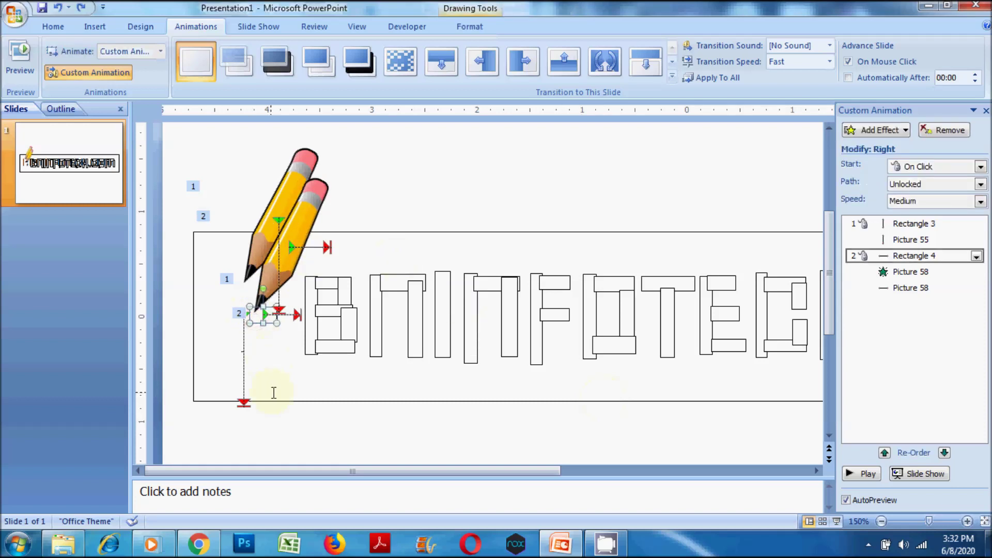
{"action": "left_click", "coordinate": [284, 422]}
{"action": "left_click", "coordinate": [259, 325]}
{"action": "key", "text": "ctrl+Left"}
{"action": "left_click", "coordinate": [398, 450]}
Step: Shift the pencil picture slightly left and confirm the alignment in a slide show
{"action": "left_click", "coordinate": [307, 213]}
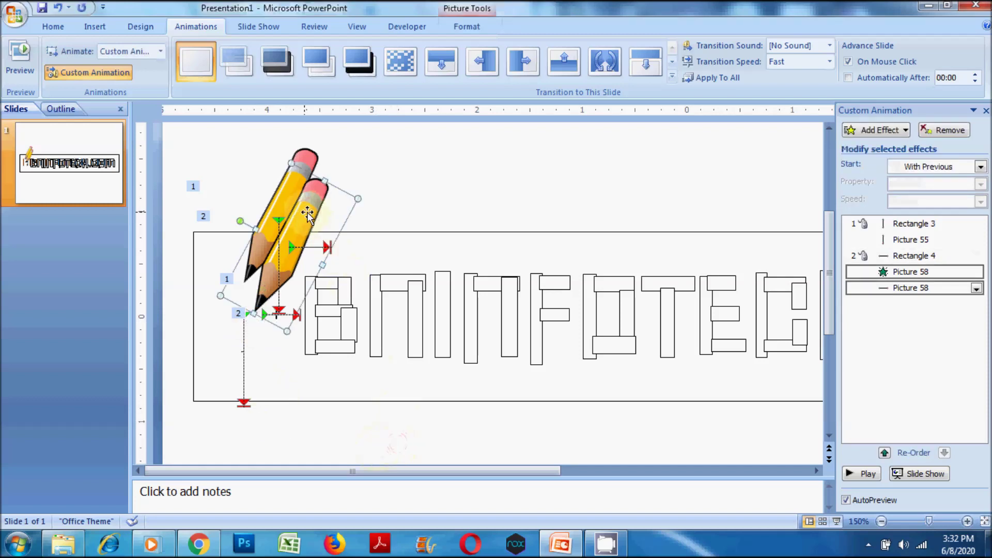
{"action": "left_click_drag", "start_coordinate": [309, 215], "coordinate": [304, 216]}
{"action": "left_click", "coordinate": [513, 458]}
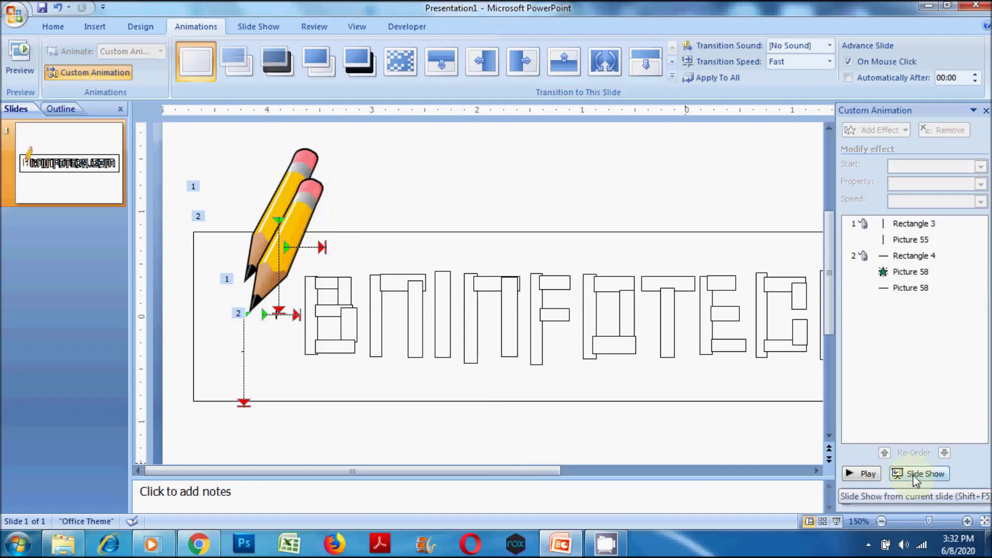
{"action": "left_click", "coordinate": [913, 474]}
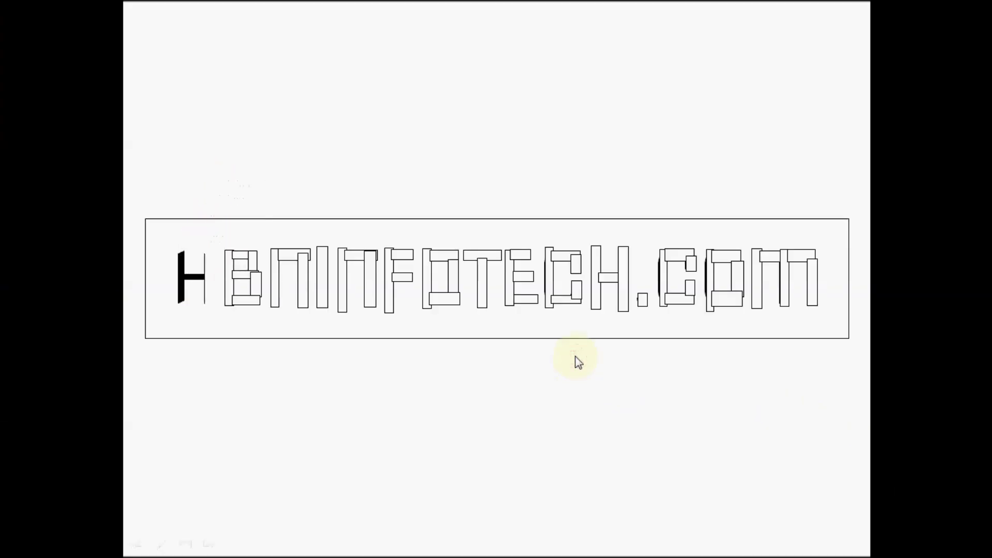
{"action": "left_click", "coordinate": [506, 367]}
{"action": "left_click", "coordinate": [503, 370]}
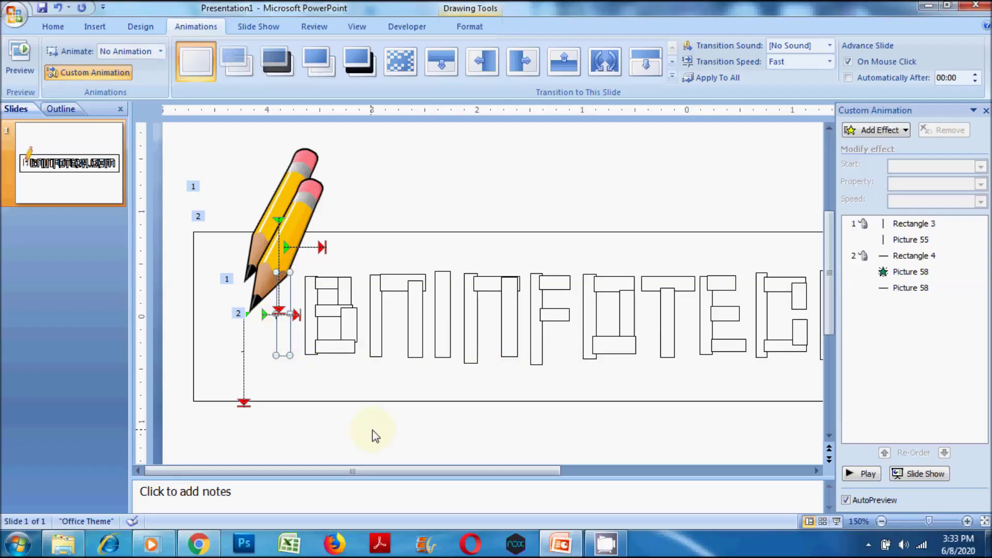
Step: Preview the pencil drawing animation in a slide show and exit back to editing
{"action": "left_click", "coordinate": [919, 473]}
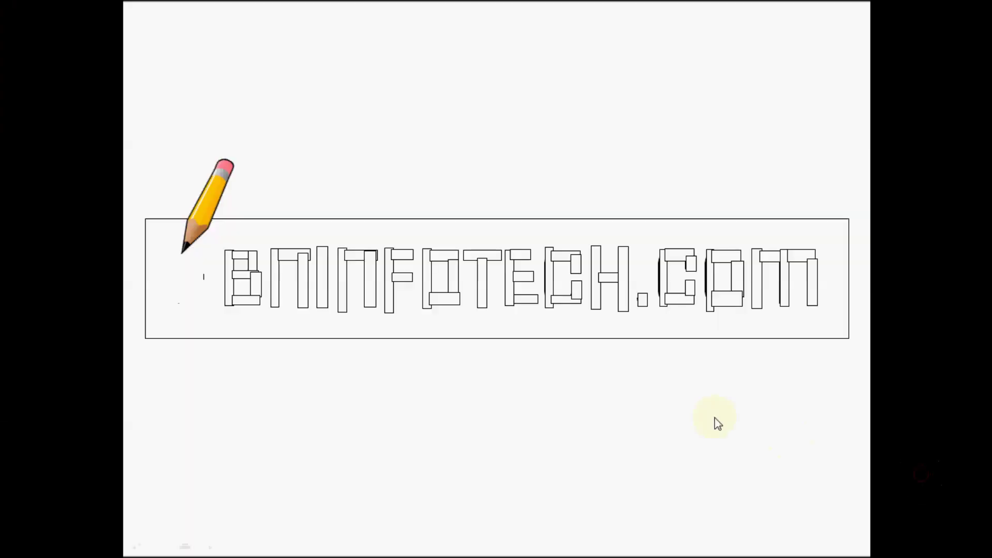
{"action": "left_click", "coordinate": [674, 424]}
{"action": "left_click", "coordinate": [673, 423]}
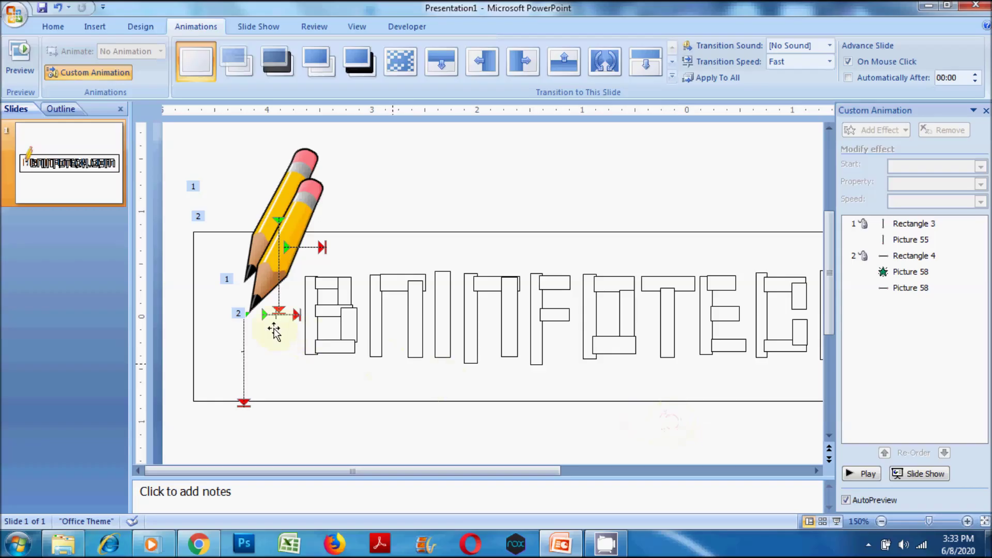
Step: Widen the short horizontal stroke rectangle by the pencil tip and re-test the animation
{"action": "left_click", "coordinate": [271, 331]}
{"action": "left_click", "coordinate": [260, 325]}
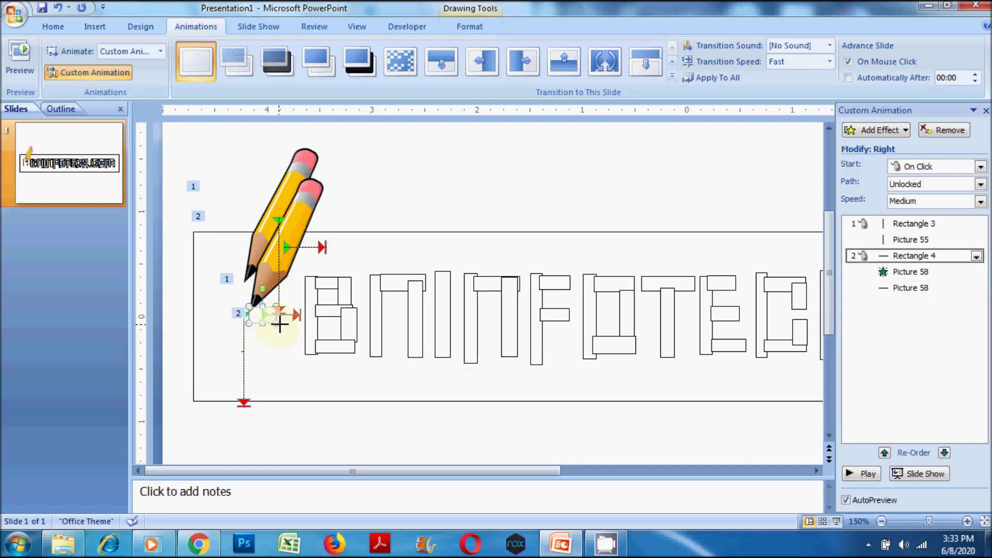
{"action": "left_click_drag", "start_coordinate": [277, 323], "coordinate": [279, 324]}
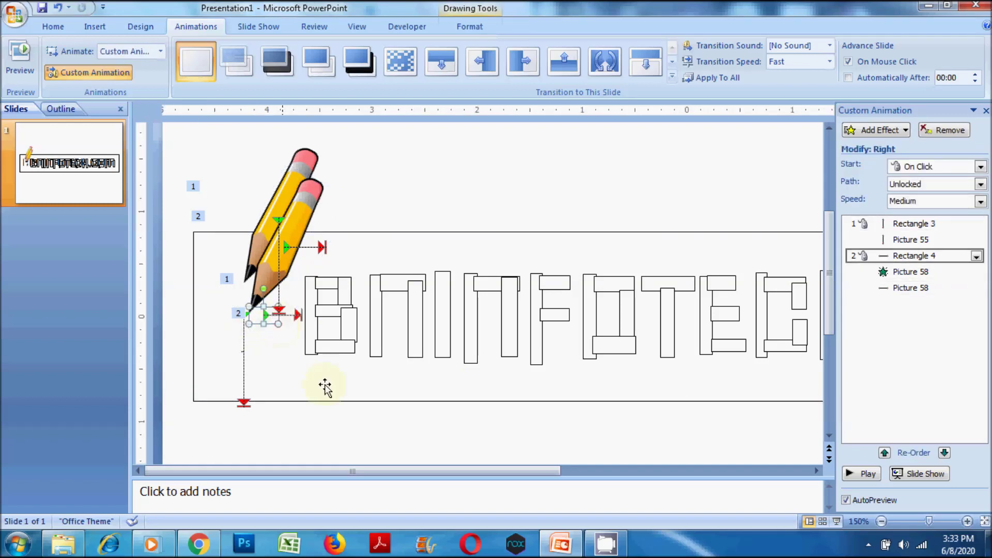
{"action": "left_click", "coordinate": [925, 473]}
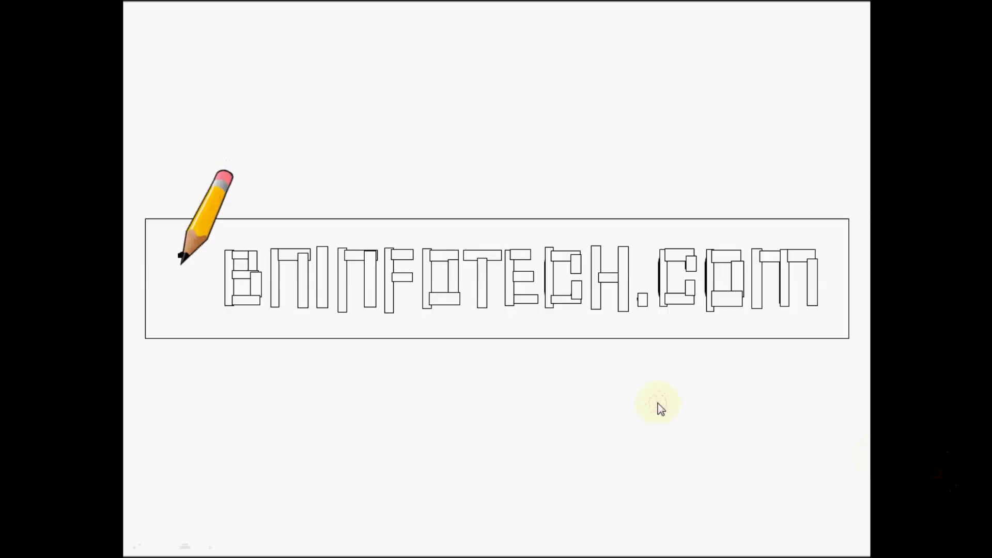
{"action": "left_click", "coordinate": [659, 405]}
{"action": "left_click", "coordinate": [658, 404]}
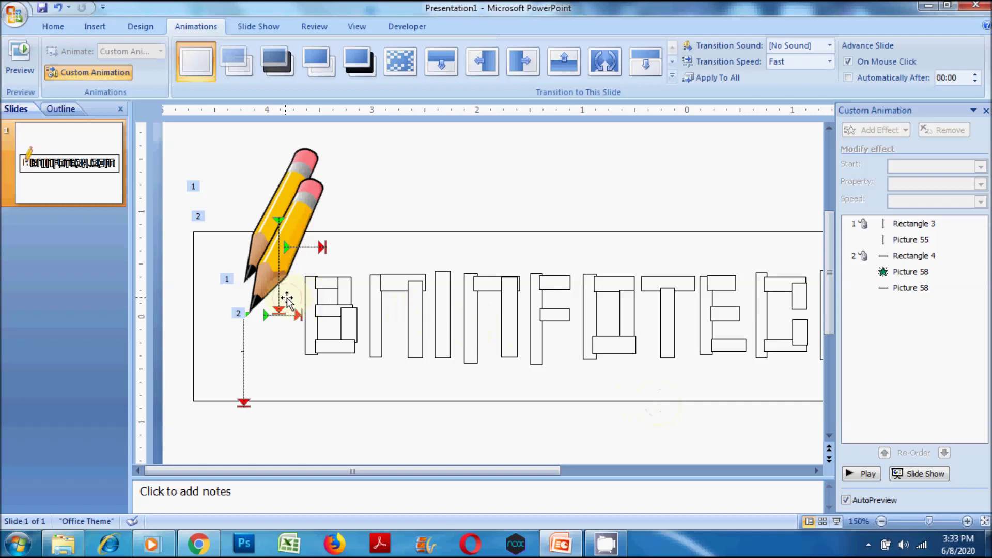
{"action": "left_click", "coordinate": [279, 350]}
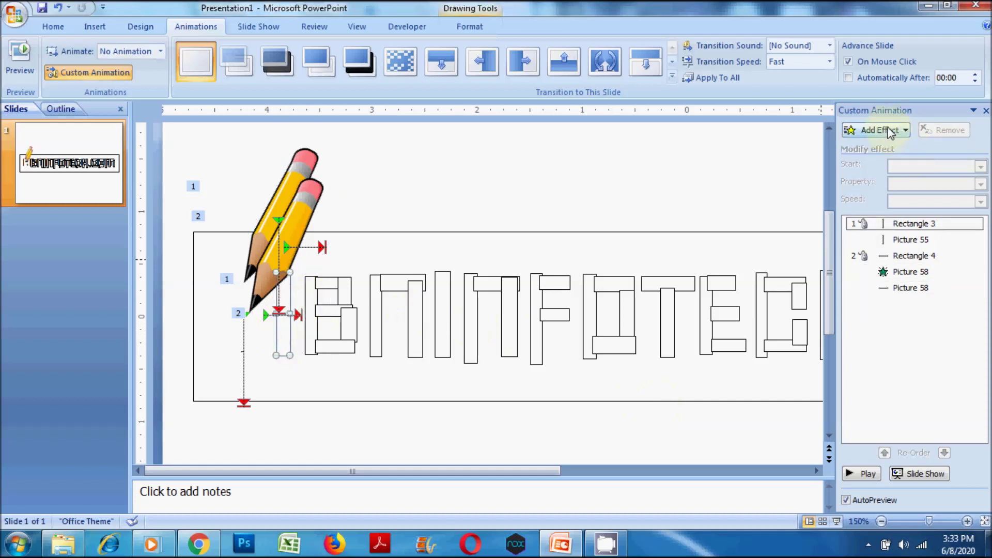
Step: Give Rectangle 5 a Down motion path shortened to end at the frame's bottom edge
{"action": "left_click", "coordinate": [890, 132]}
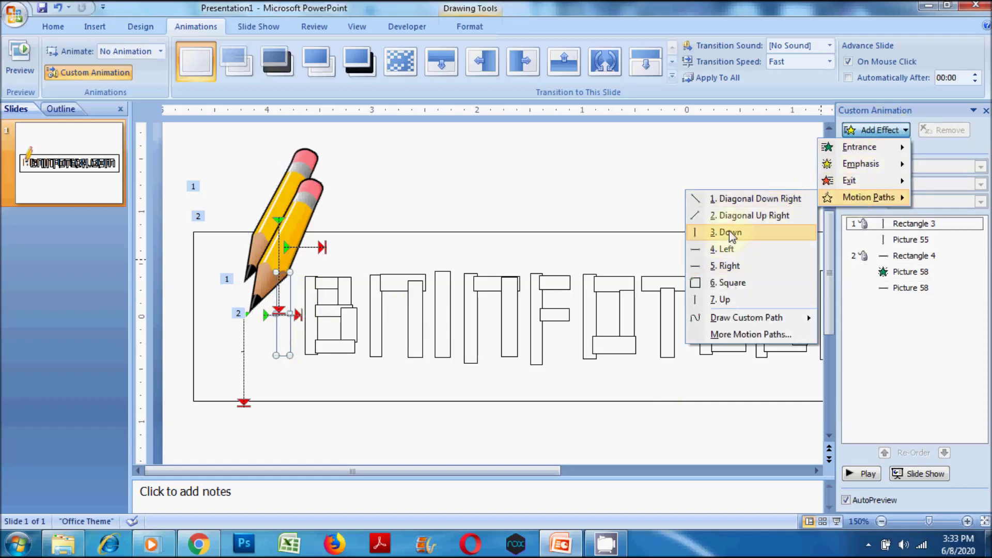
{"action": "left_click", "coordinate": [730, 232]}
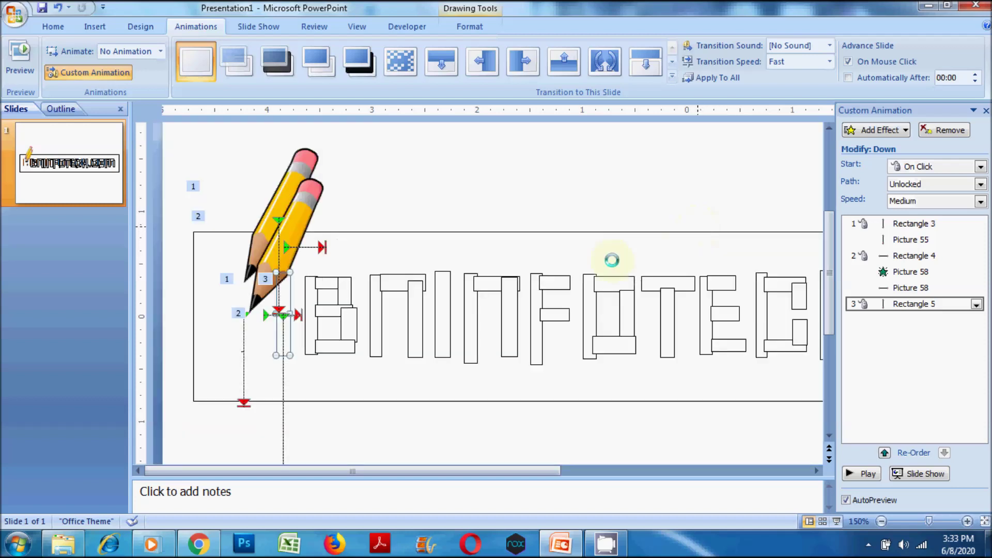
{"action": "scroll", "coordinate": [437, 321], "scroll_direction": "down", "scroll_amount": 3}
{"action": "scroll", "coordinate": [416, 338], "scroll_direction": "down", "scroll_amount": 2}
{"action": "scroll", "coordinate": [281, 438], "scroll_direction": "up", "scroll_amount": 1}
{"action": "left_click", "coordinate": [283, 434]}
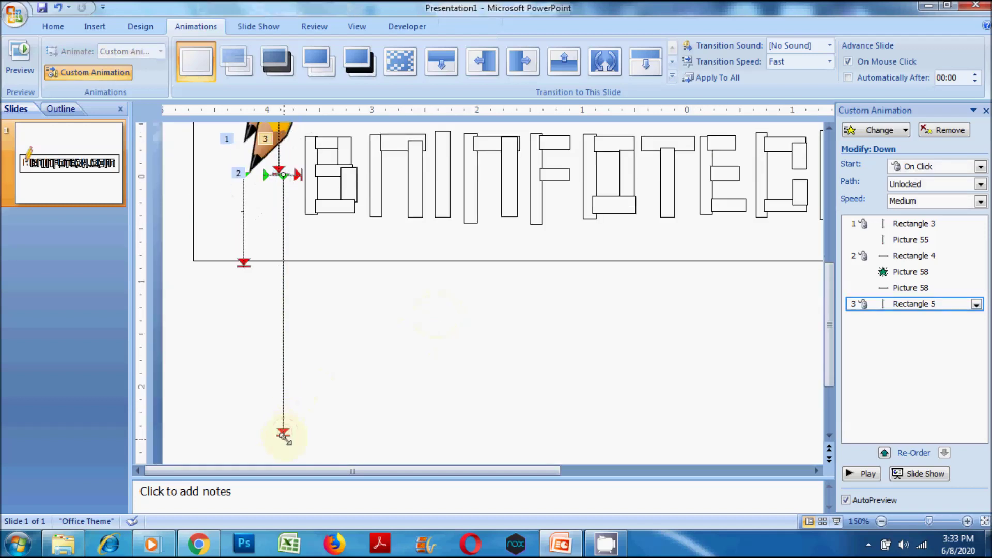
{"action": "left_click_drag", "start_coordinate": [283, 262], "coordinate": [278, 262]}
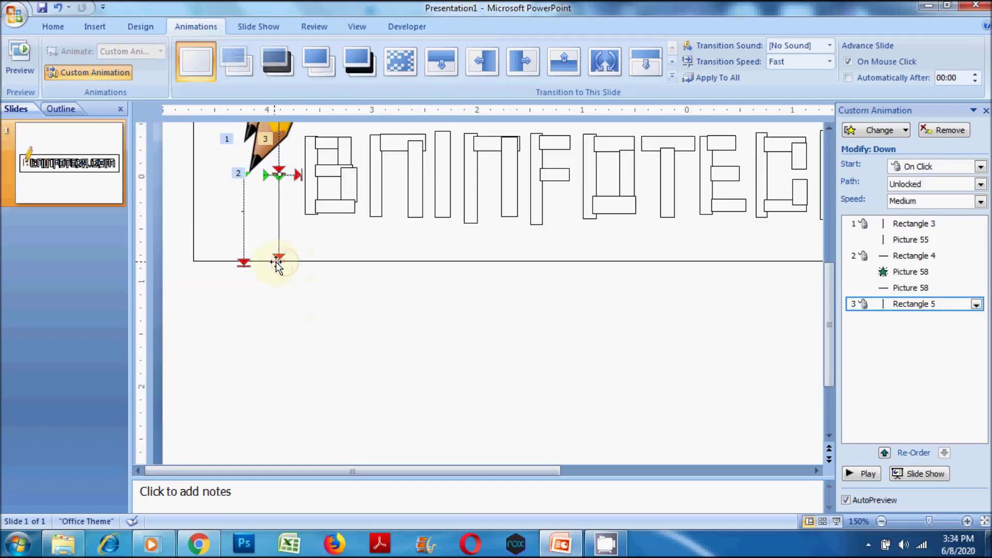
Step: Set Rectangle 5's Down effect to Hide After Animation
{"action": "scroll", "coordinate": [765, 310], "scroll_direction": "up", "scroll_amount": 3}
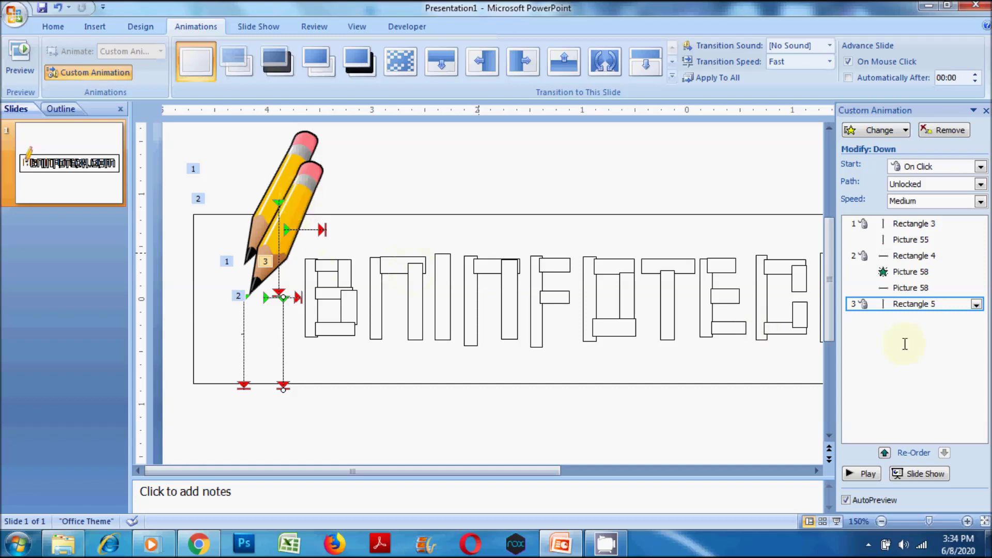
{"action": "left_click", "coordinate": [976, 305]}
{"action": "left_click", "coordinate": [908, 374]}
{"action": "left_click", "coordinate": [509, 297]}
{"action": "left_click", "coordinate": [495, 365]}
{"action": "left_click", "coordinate": [526, 364]}
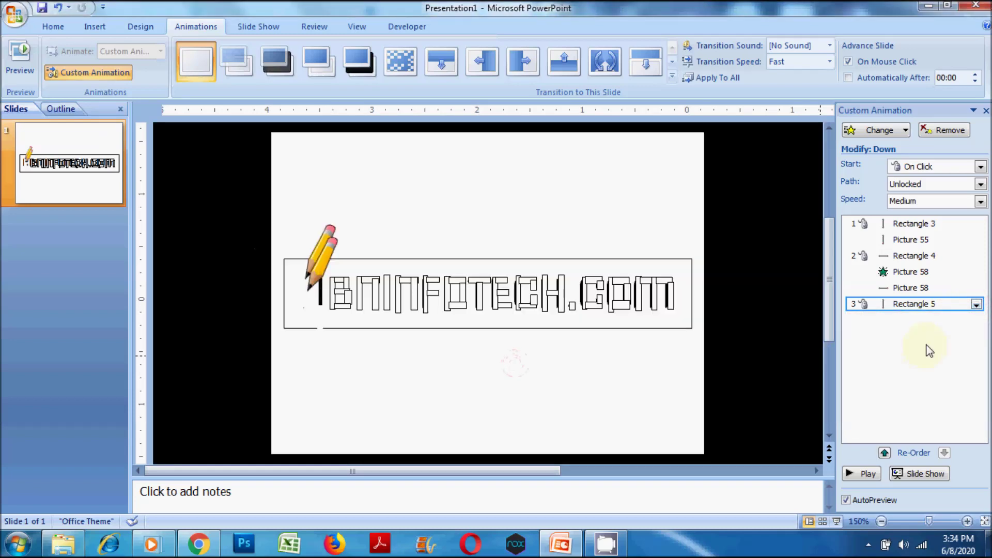
Step: Review Rectangle 3's Down effect settings, then open Picture 55's Down effect settings
{"action": "left_click", "coordinate": [930, 223]}
{"action": "left_click", "coordinate": [977, 224]}
{"action": "left_click", "coordinate": [904, 288]}
{"action": "left_click", "coordinate": [604, 364]}
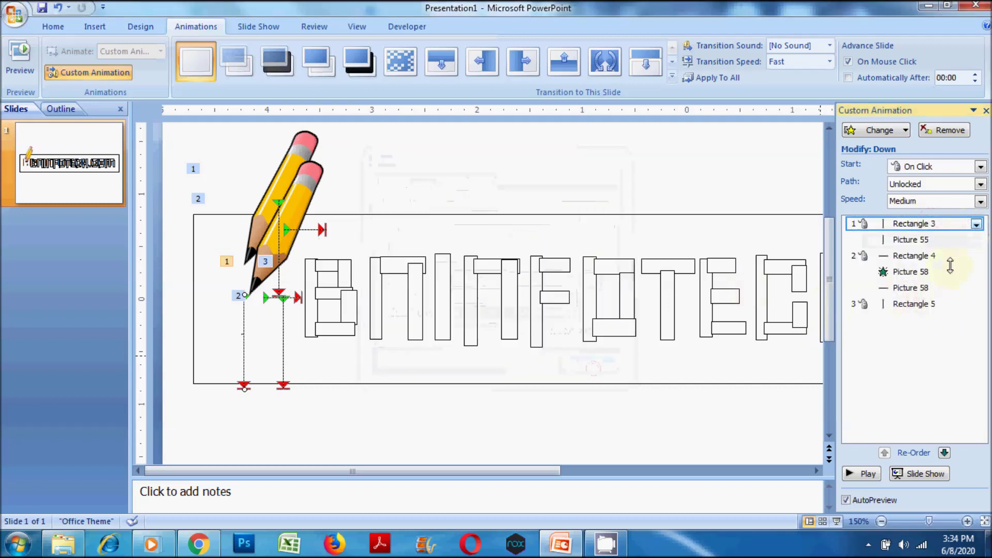
{"action": "left_click", "coordinate": [910, 240]}
{"action": "left_click", "coordinate": [976, 240]}
{"action": "left_click", "coordinate": [855, 324]}
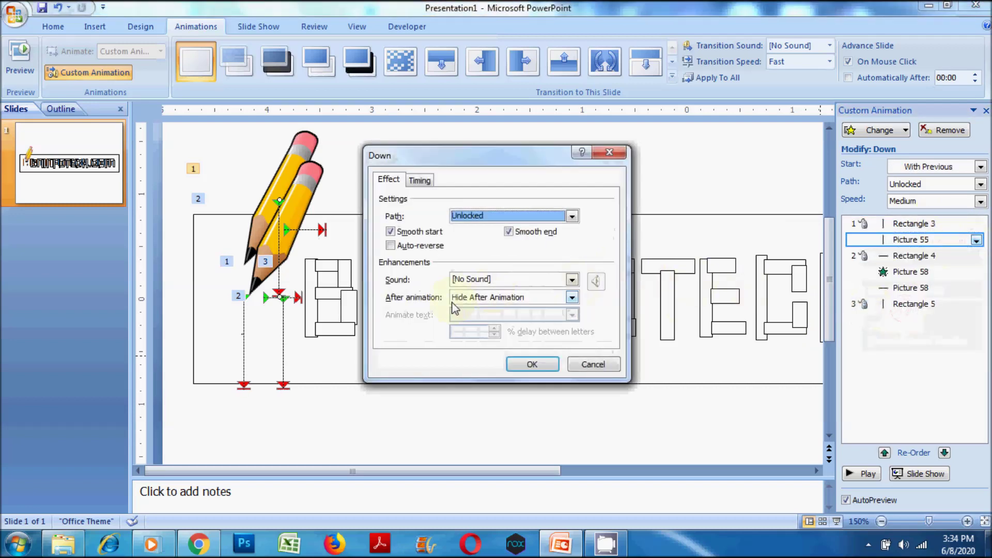
{"action": "left_click", "coordinate": [594, 362]}
{"action": "left_click", "coordinate": [970, 257]}
{"action": "left_click", "coordinate": [976, 256]}
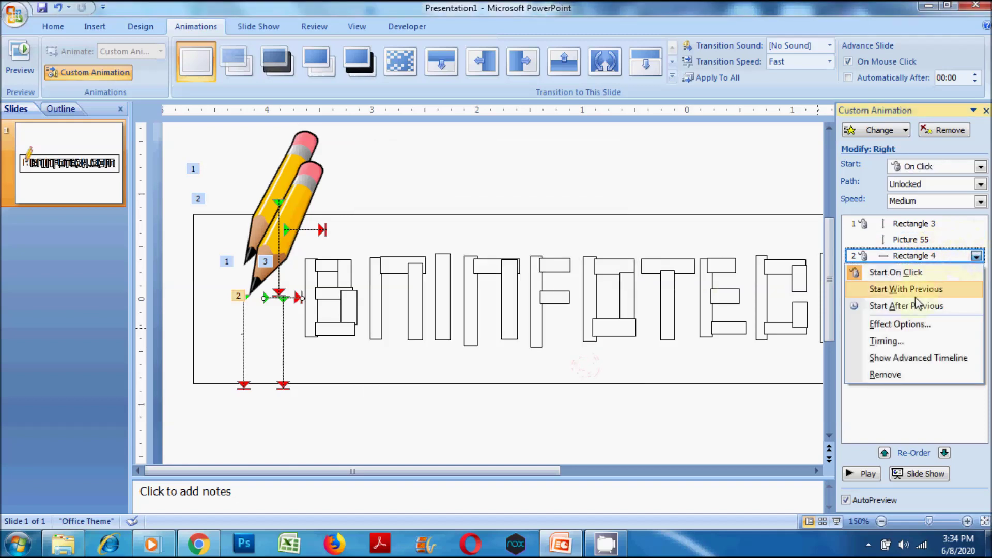
{"action": "left_click", "coordinate": [879, 323]}
{"action": "left_click", "coordinate": [593, 364]}
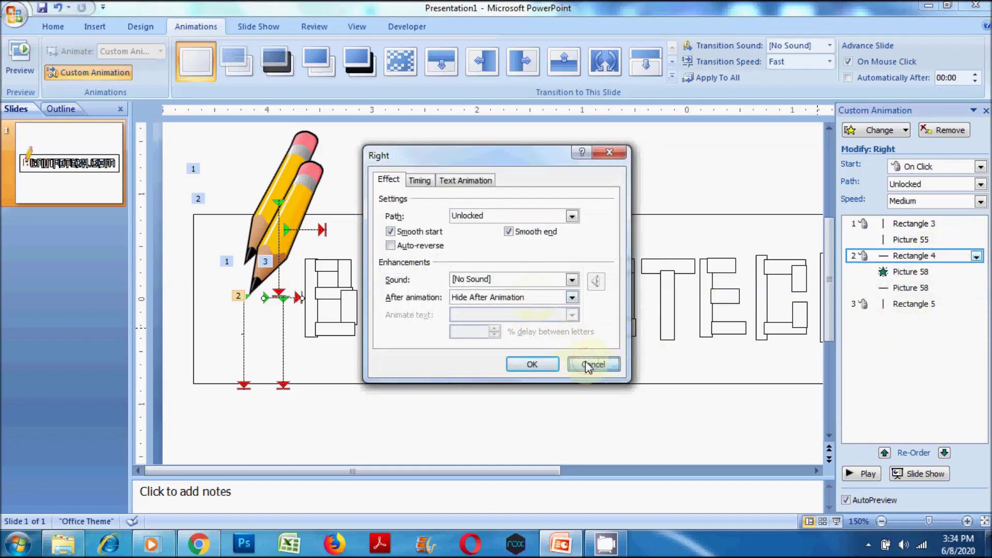
{"action": "left_click", "coordinate": [911, 272]}
{"action": "left_click", "coordinate": [976, 272]}
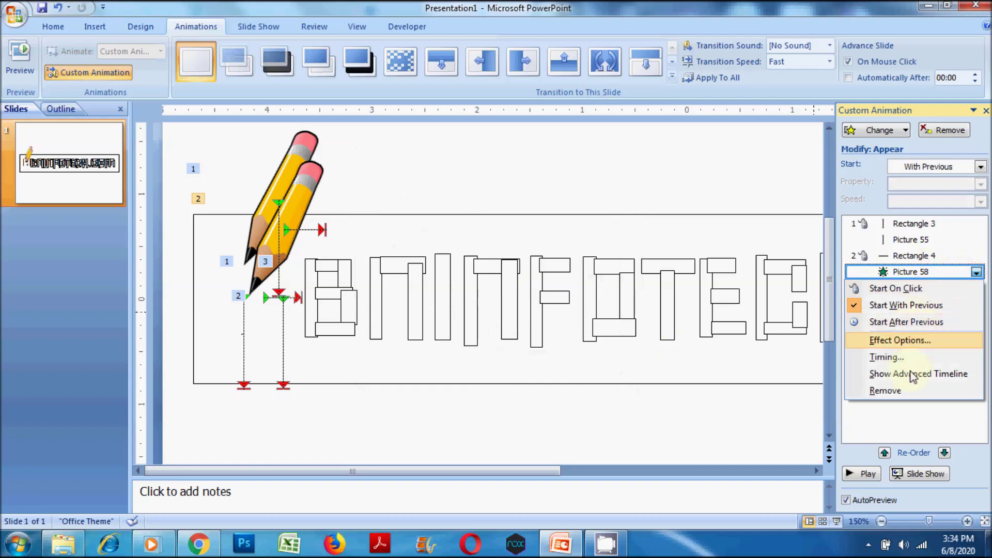
{"action": "left_click", "coordinate": [899, 341]}
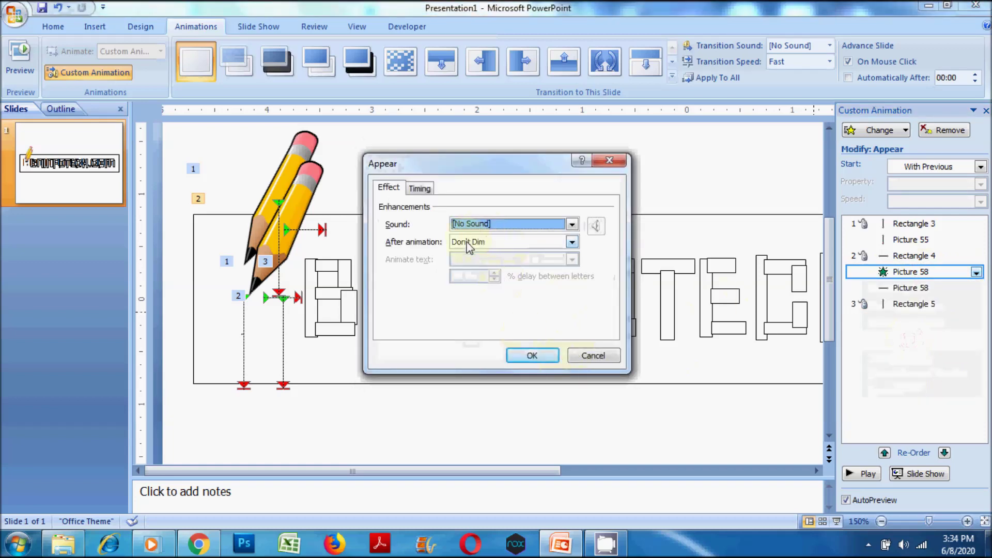
{"action": "left_click", "coordinate": [575, 362]}
{"action": "left_click", "coordinate": [965, 287]}
{"action": "left_click", "coordinate": [976, 287]}
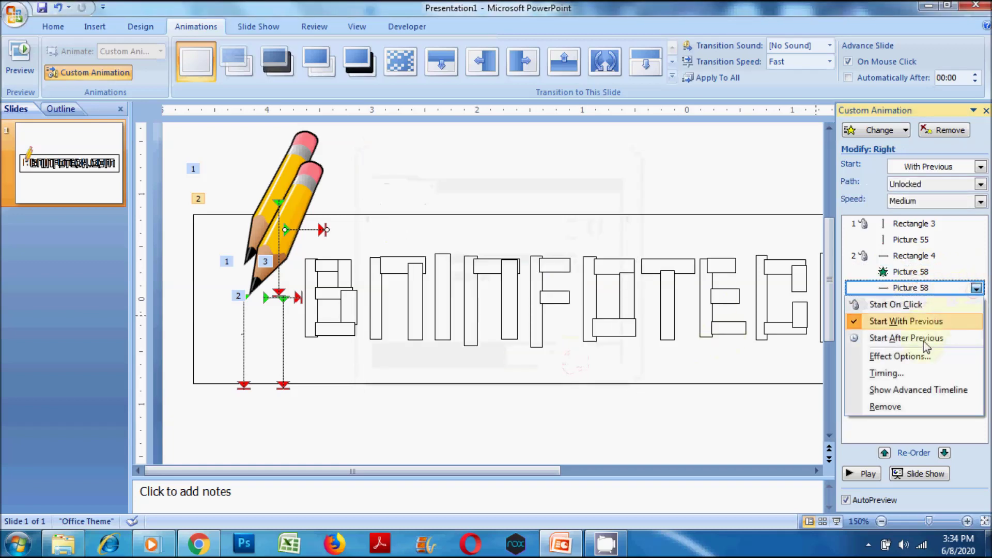
{"action": "left_click", "coordinate": [899, 356]}
{"action": "left_click", "coordinate": [593, 364]}
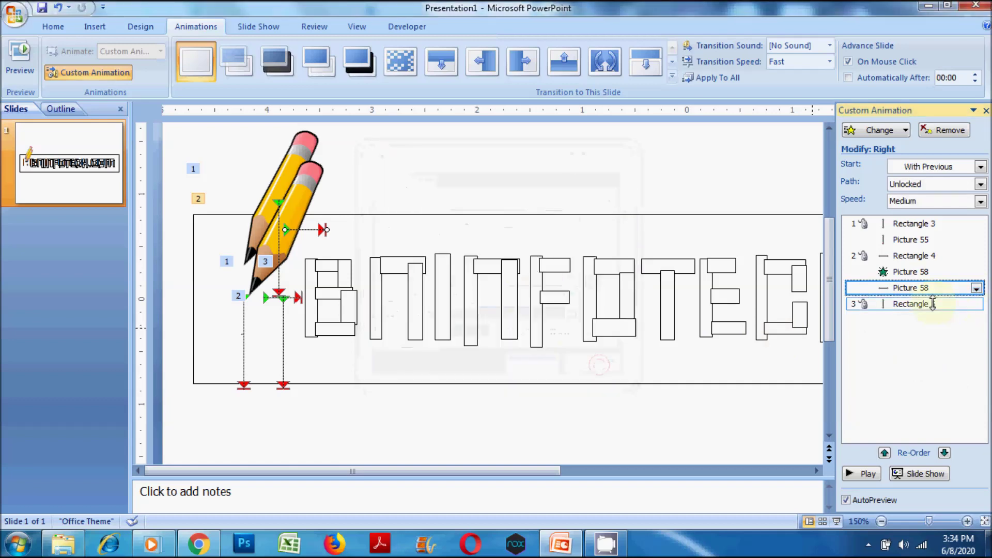
{"action": "left_click", "coordinate": [914, 304]}
{"action": "left_click", "coordinate": [976, 304]}
{"action": "left_click", "coordinate": [910, 373]}
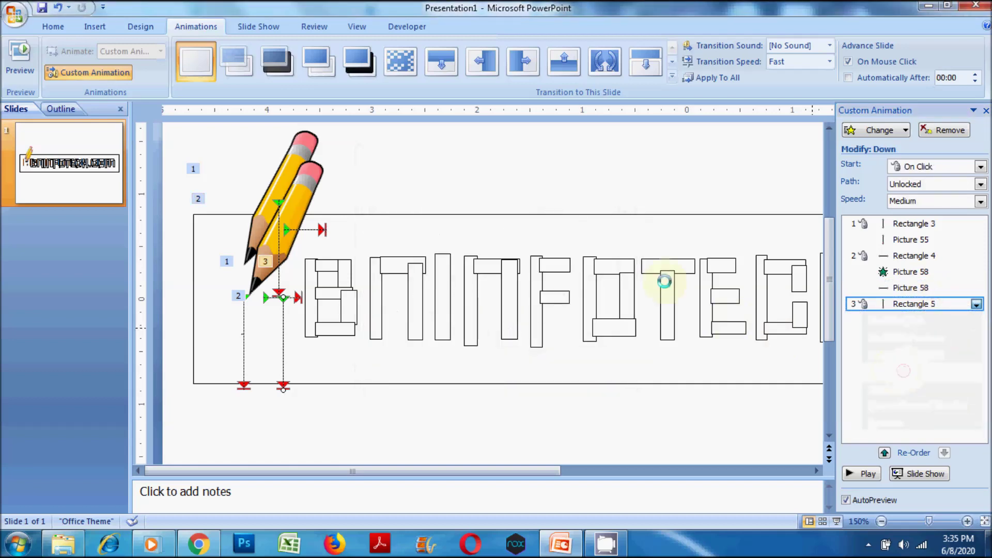
{"action": "left_click", "coordinate": [312, 175]}
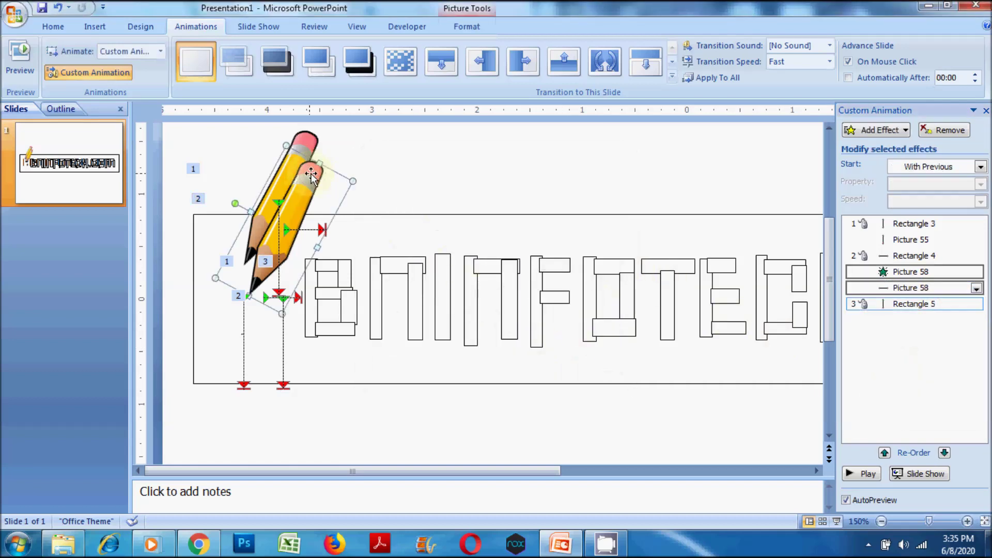
Step: Duplicate the pencil with its animations and move the copy up-right into place
{"action": "key", "text": "ctrl+d"}
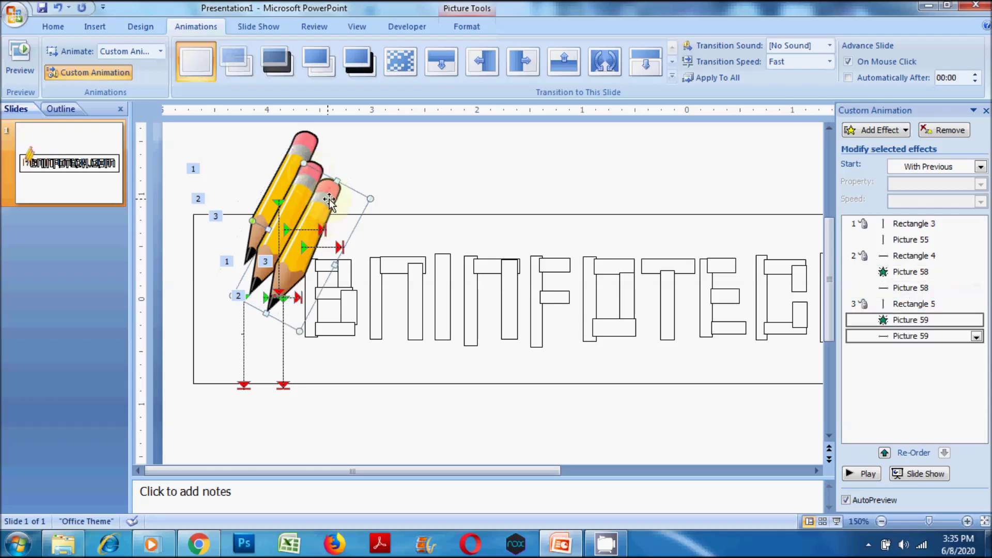
{"action": "left_click_drag", "start_coordinate": [329, 201], "coordinate": [345, 148]}
{"action": "key", "text": "Down"}
{"action": "key", "text": "Down"}
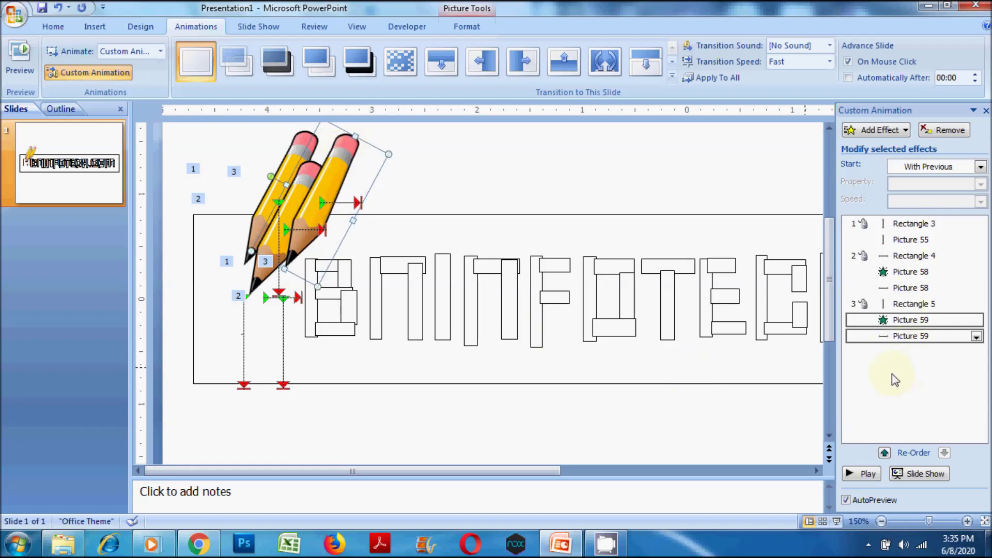
Step: Replace Picture 59's copied Right motion path with a Down path and preview the slide show
{"action": "left_click", "coordinate": [924, 337]}
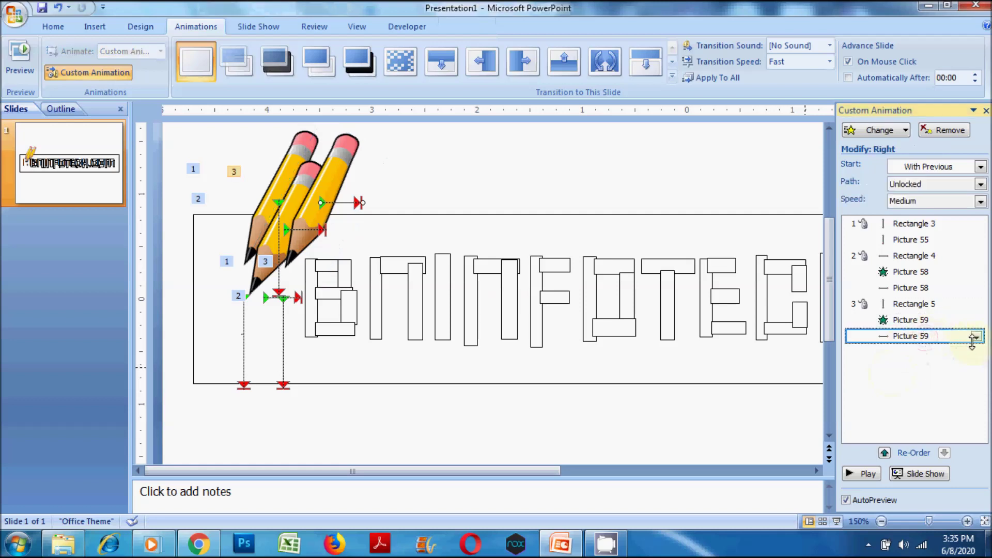
{"action": "left_click", "coordinate": [976, 337]}
{"action": "left_click", "coordinate": [860, 454]}
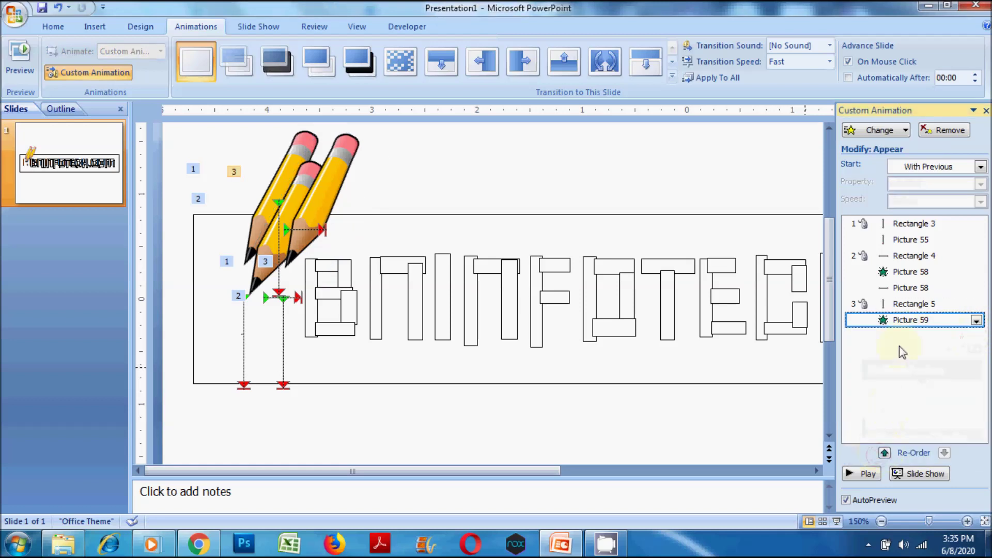
{"action": "left_click", "coordinate": [333, 151]}
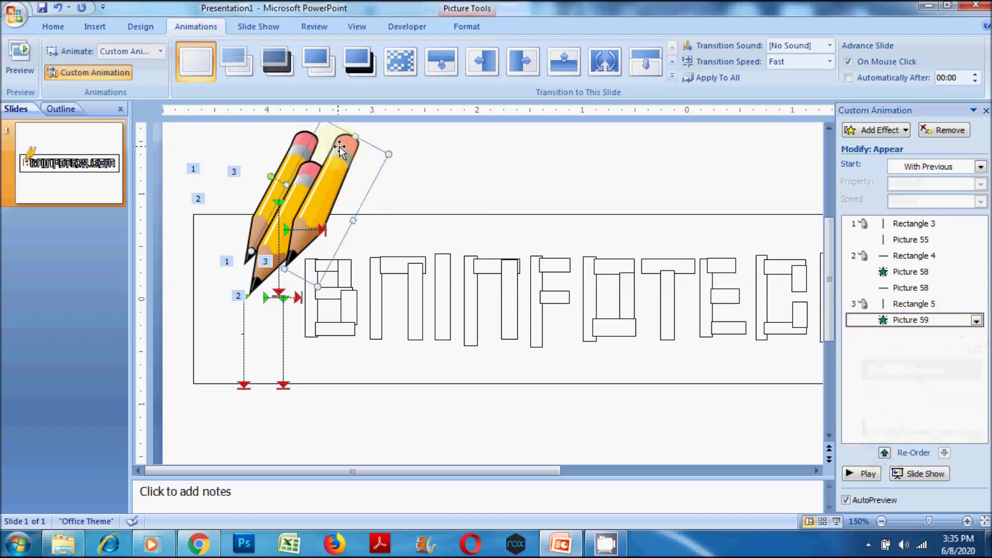
{"action": "left_click", "coordinate": [890, 134]}
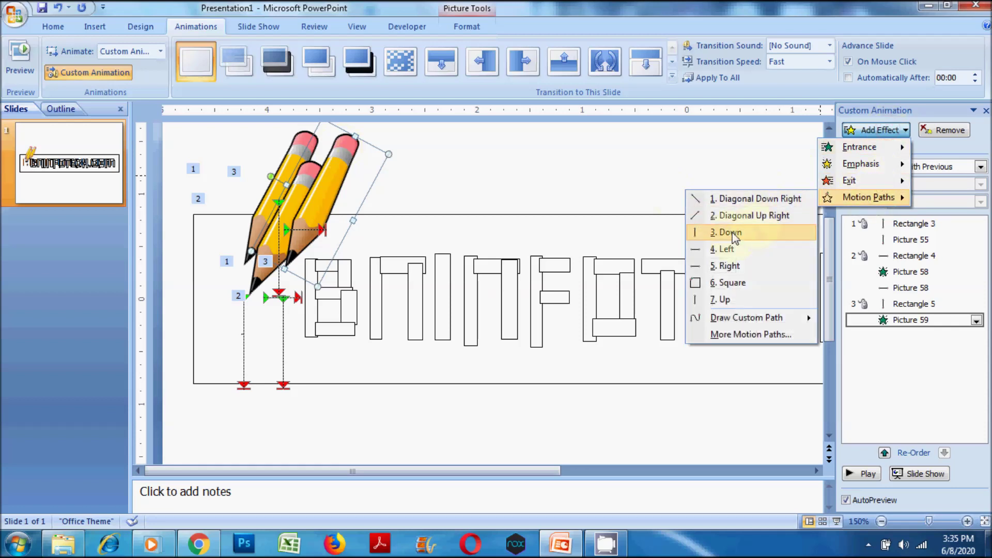
{"action": "left_click", "coordinate": [730, 233]}
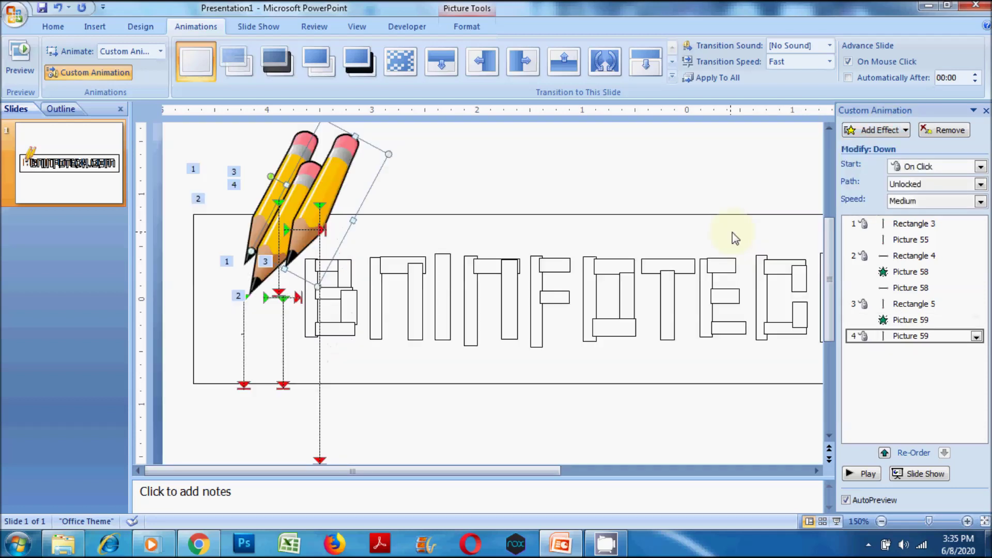
{"action": "scroll", "coordinate": [374, 348], "scroll_direction": "down", "scroll_amount": 1}
{"action": "left_click", "coordinate": [319, 425]}
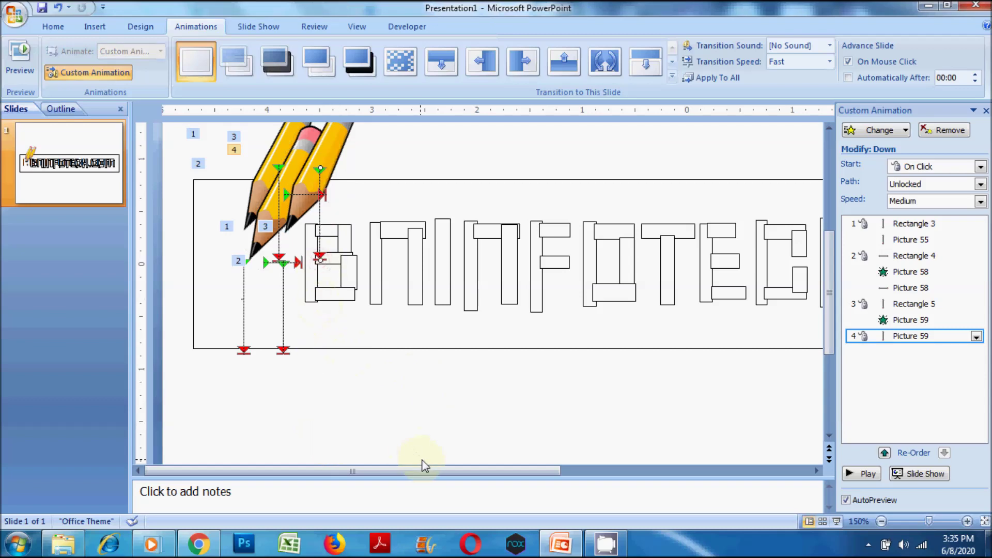
{"action": "left_click", "coordinate": [919, 474]}
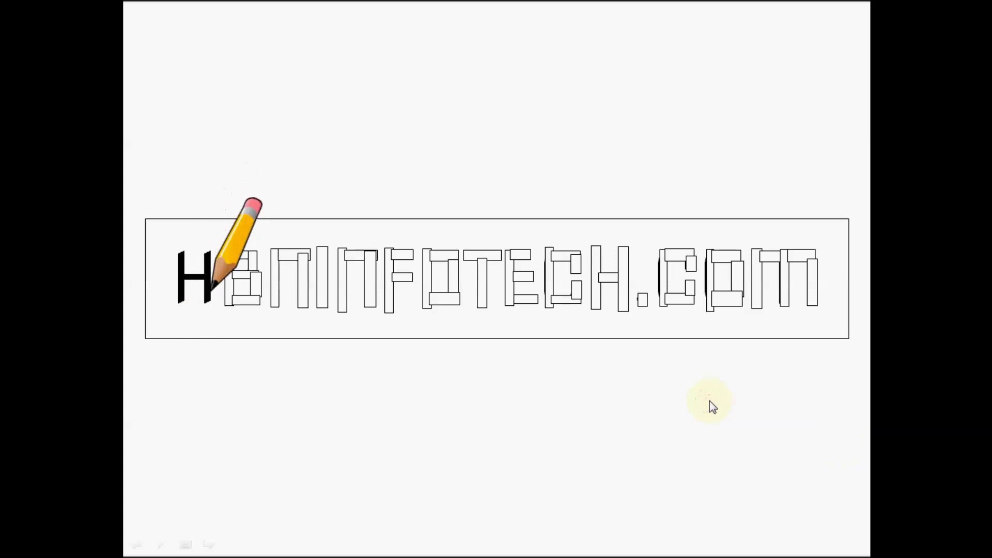
Step: Exit the show and set Picture 59's Down animation to Start With Previous
{"action": "key", "text": "Escape"}
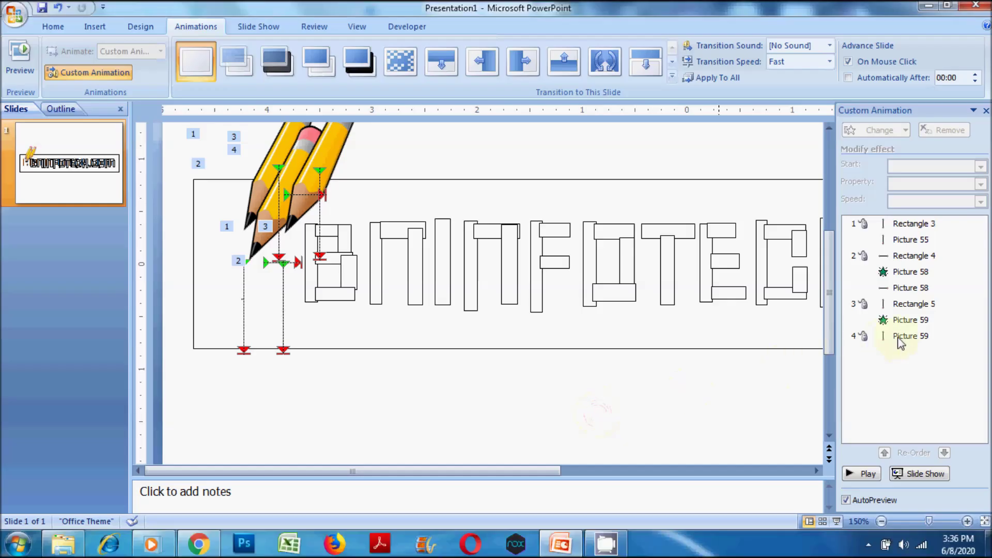
{"action": "left_click", "coordinate": [902, 335]}
{"action": "left_click", "coordinate": [910, 320]}
{"action": "left_click", "coordinate": [968, 336]}
{"action": "left_click", "coordinate": [976, 337]}
{"action": "left_click", "coordinate": [927, 370]}
Step: Set Picture 59's Down path to Hide After Animation and test the timing in Slide Show
{"action": "left_click", "coordinate": [976, 337]}
{"action": "left_click", "coordinate": [907, 402]}
{"action": "left_click", "coordinate": [547, 295]}
{"action": "left_click", "coordinate": [515, 365]}
{"action": "left_click", "coordinate": [531, 363]}
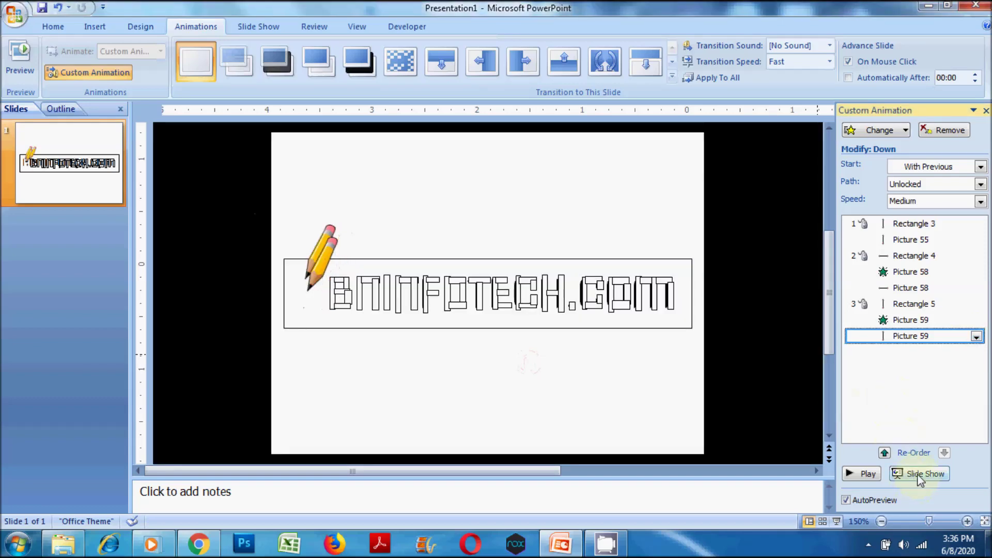
{"action": "left_click", "coordinate": [918, 476]}
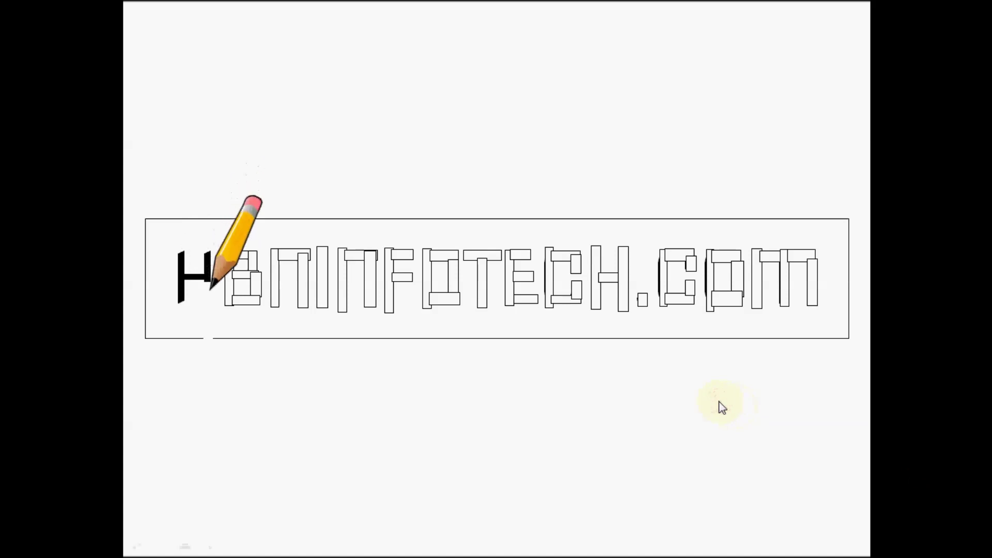
{"action": "left_click", "coordinate": [660, 404]}
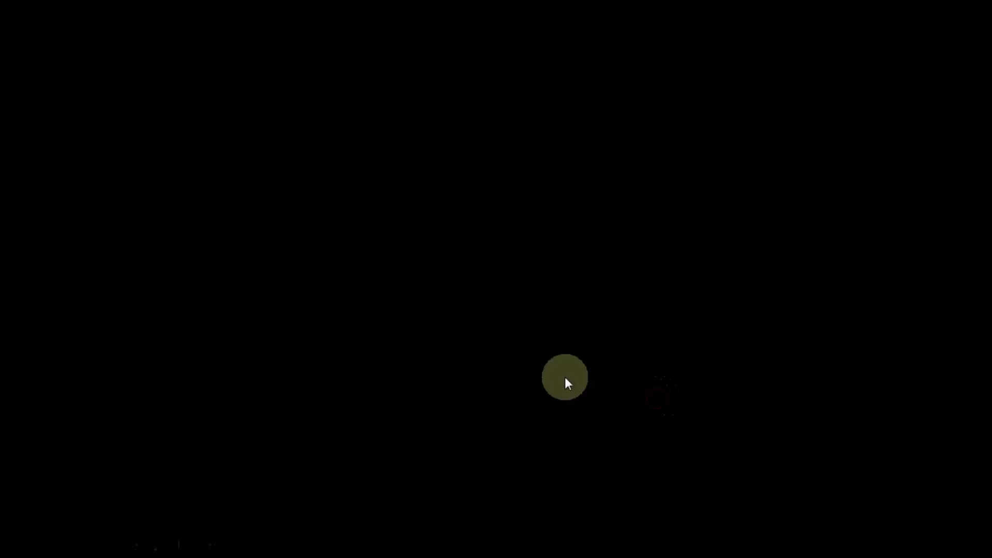
{"action": "left_click", "coordinate": [565, 379]}
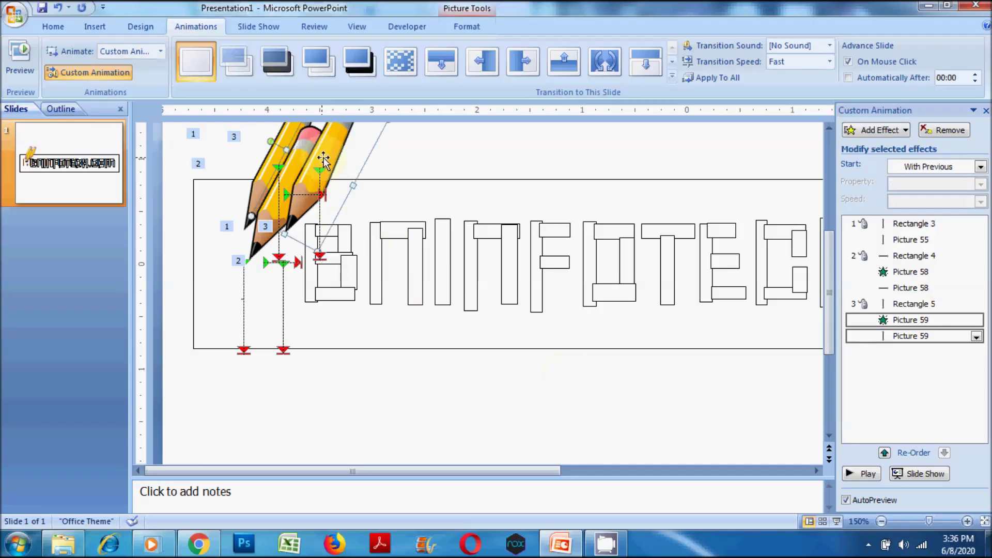
Step: Nudge the pencil picture two steps left and replay the slide show to check alignment
{"action": "key", "text": "Left"}
{"action": "key", "text": "Left"}
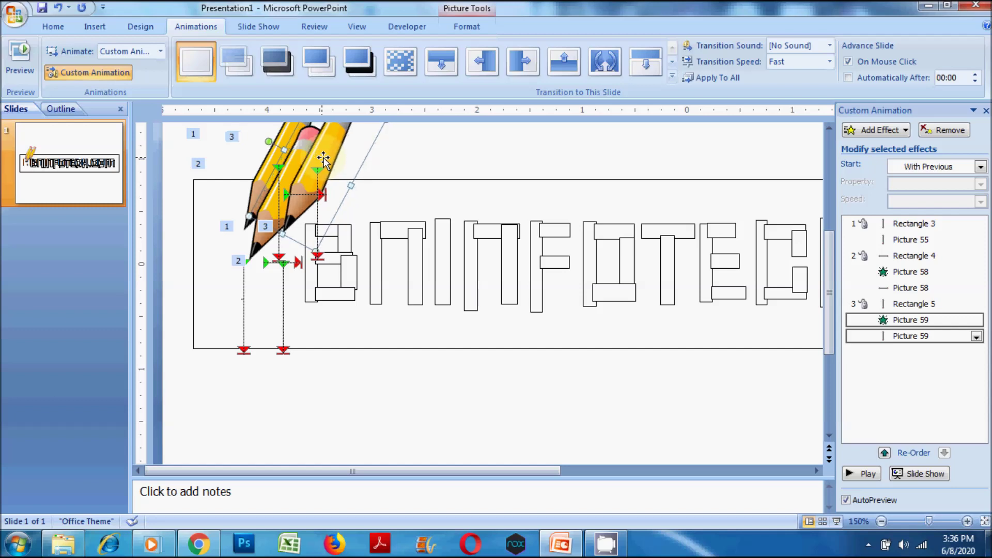
{"action": "key", "text": "Left"}
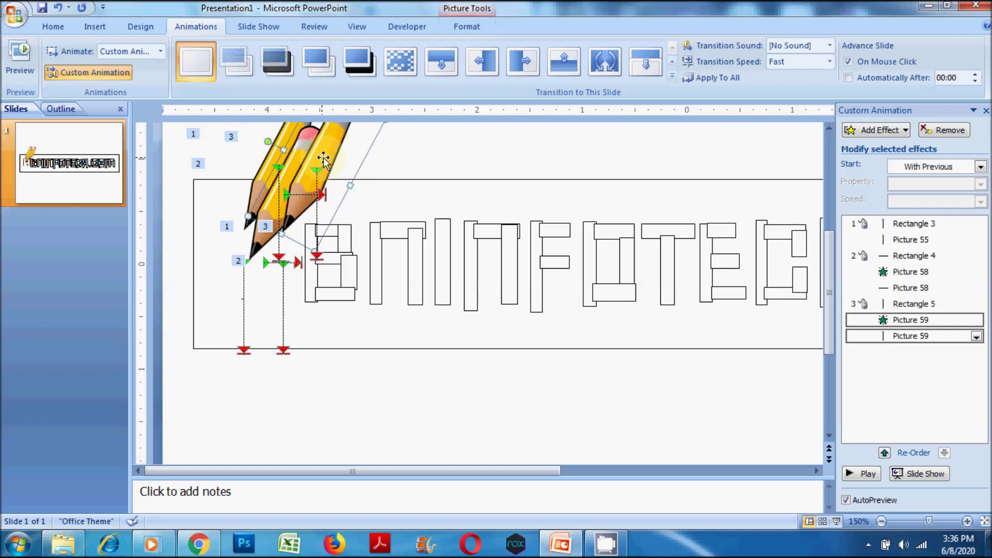
{"action": "left_click", "coordinate": [915, 474]}
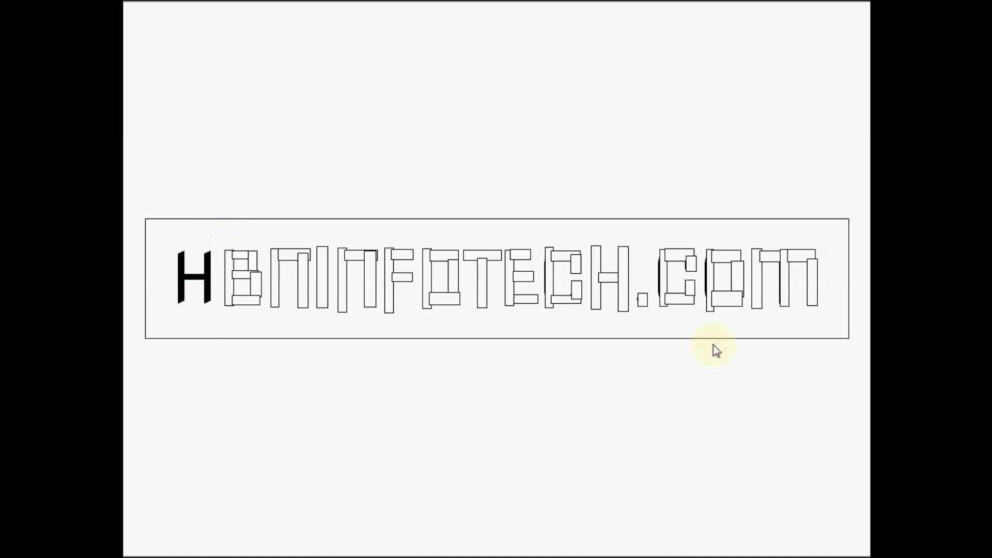
{"action": "left_click", "coordinate": [608, 346]}
{"action": "left_click", "coordinate": [610, 348]}
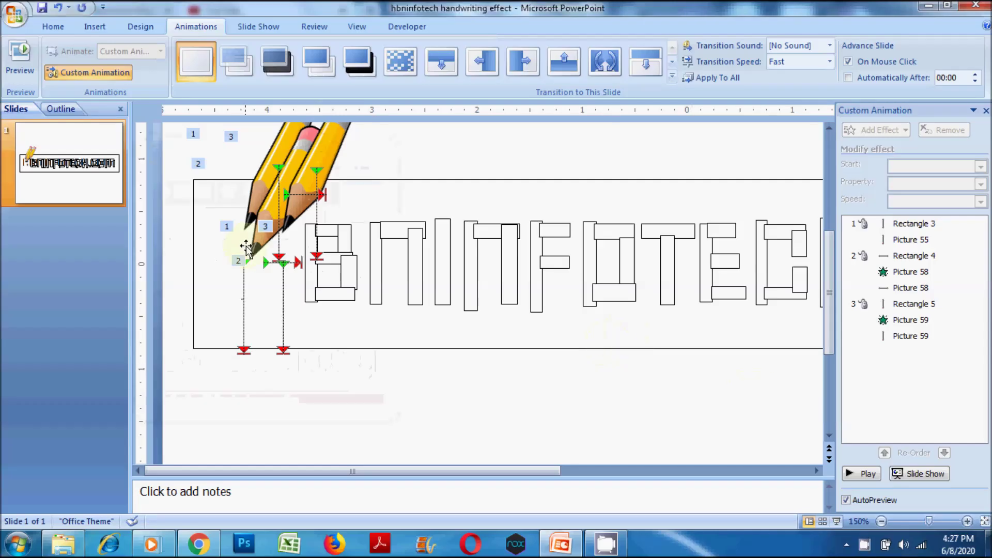
{"action": "left_click", "coordinate": [244, 242]}
Step: Give Rectangle 3, the H's left stroke, a ¼ pt outline weight
{"action": "left_click", "coordinate": [239, 292]}
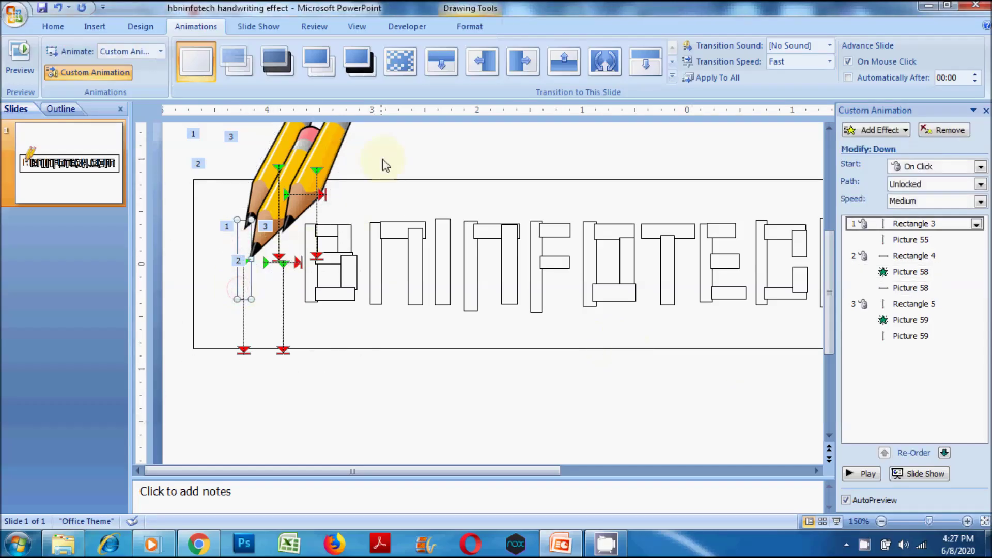
{"action": "left_click", "coordinate": [469, 26]}
{"action": "left_click", "coordinate": [362, 62]}
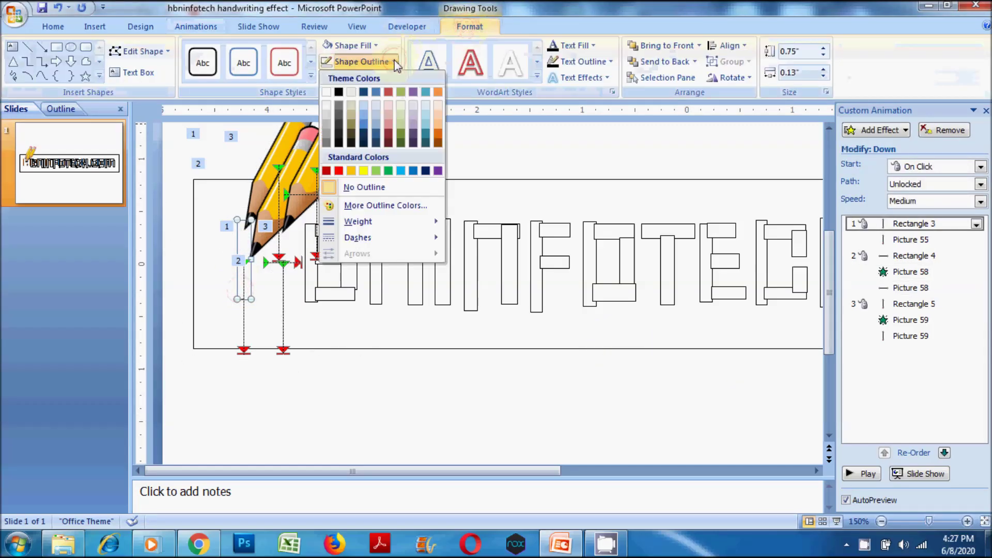
{"action": "left_click", "coordinate": [494, 222]}
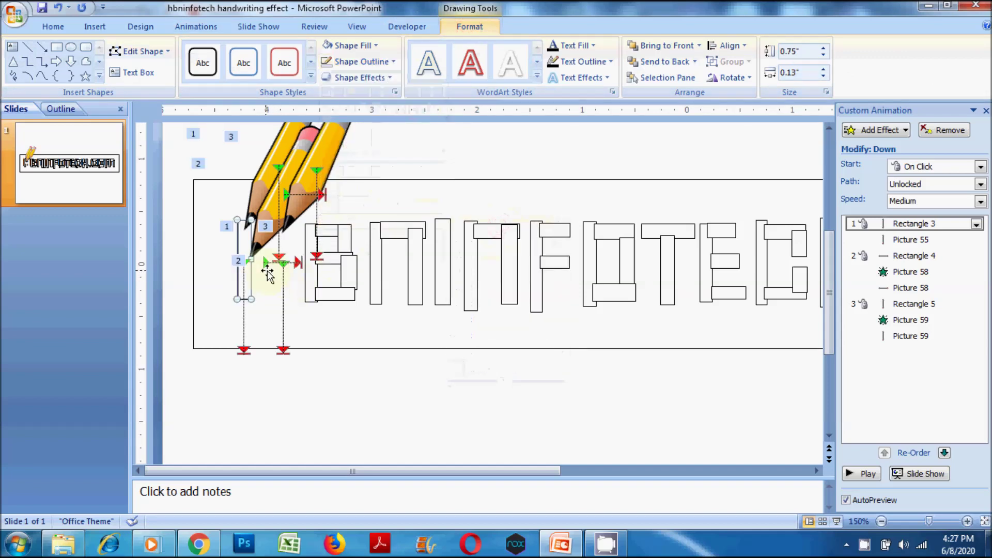
Step: Check the crossbar and right stroke rectangles, then nudge the crossbar's pencil picture down
{"action": "left_click", "coordinate": [259, 270]}
{"action": "left_click", "coordinate": [258, 271]}
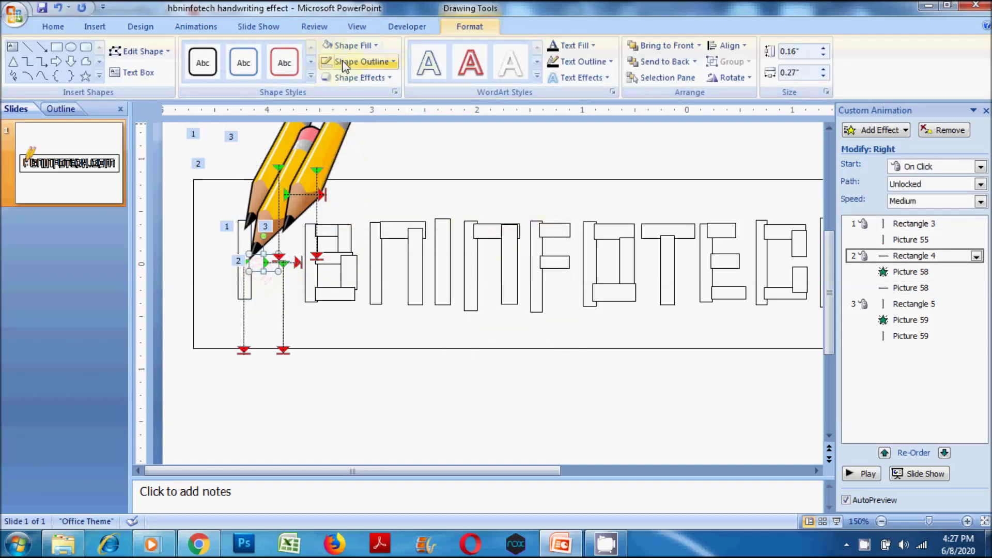
{"action": "left_click", "coordinate": [362, 62]}
{"action": "left_click", "coordinate": [339, 93]}
{"action": "left_click", "coordinate": [284, 282]}
{"action": "left_click", "coordinate": [292, 282]}
{"action": "left_click", "coordinate": [318, 137]}
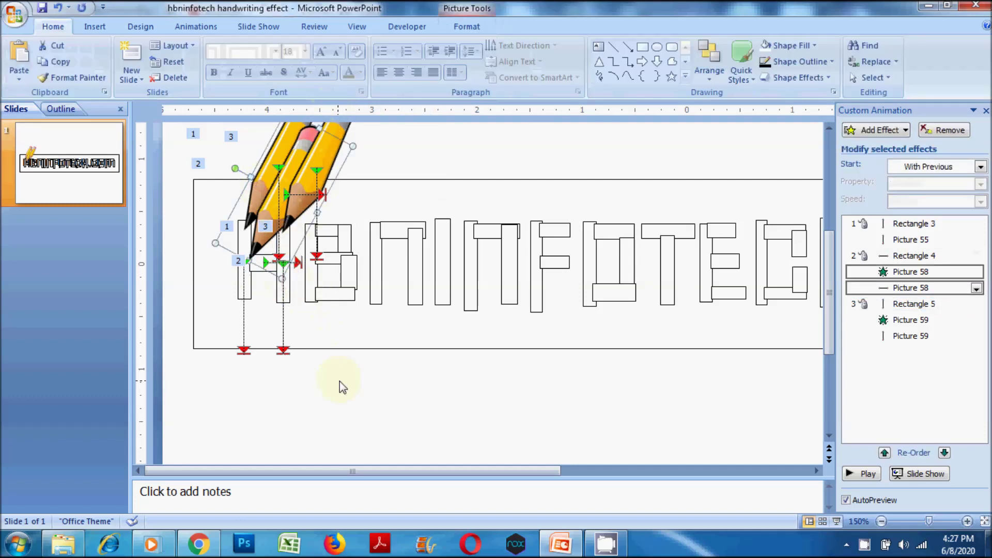
{"action": "key", "text": "Down"}
{"action": "key", "text": "Down"}
{"action": "key", "text": "Down"}
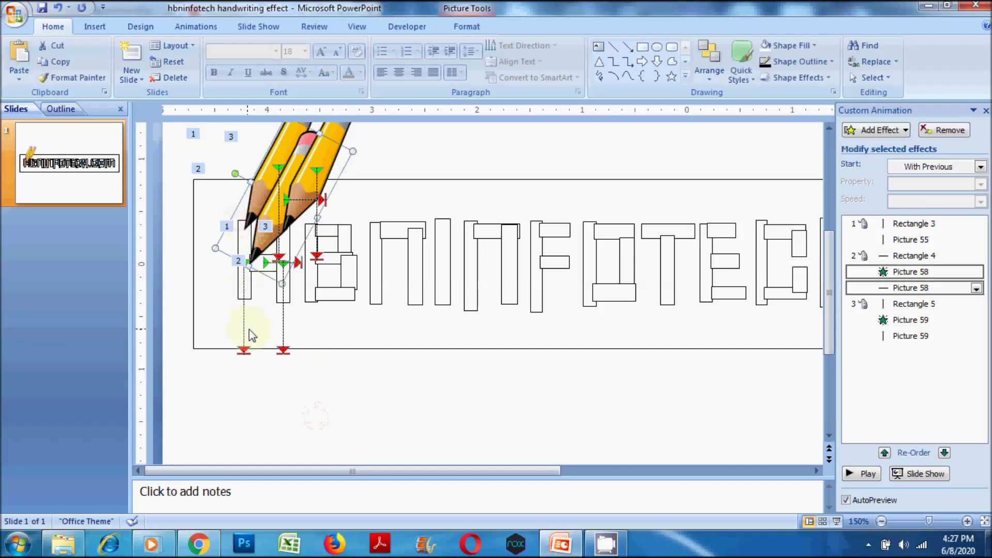
Step: Move the first pencil up and slightly left, and raise the third pencil slightly
{"action": "scroll", "coordinate": [251, 335], "scroll_direction": "up", "scroll_amount": 2}
{"action": "left_click", "coordinate": [310, 152]}
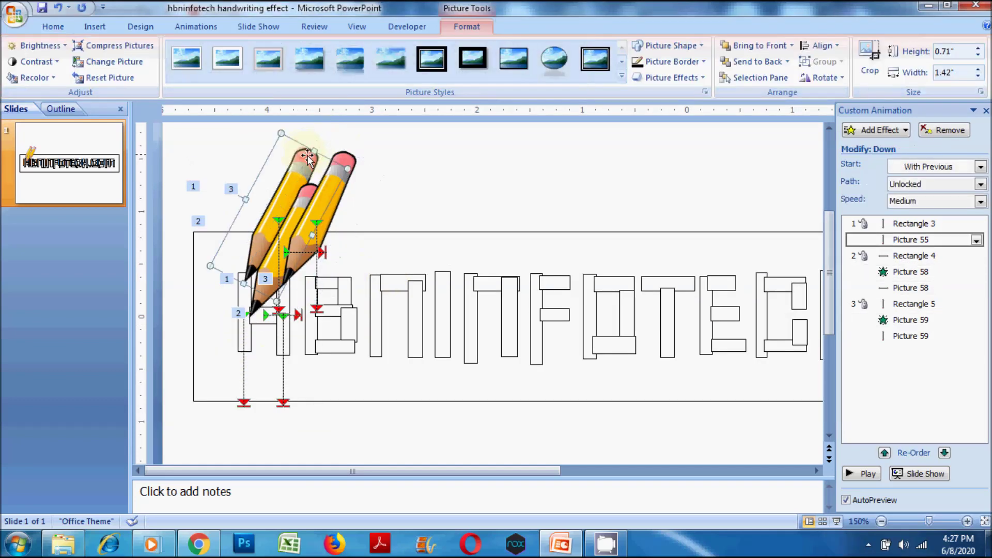
{"action": "left_click_drag", "start_coordinate": [307, 156], "coordinate": [307, 154]}
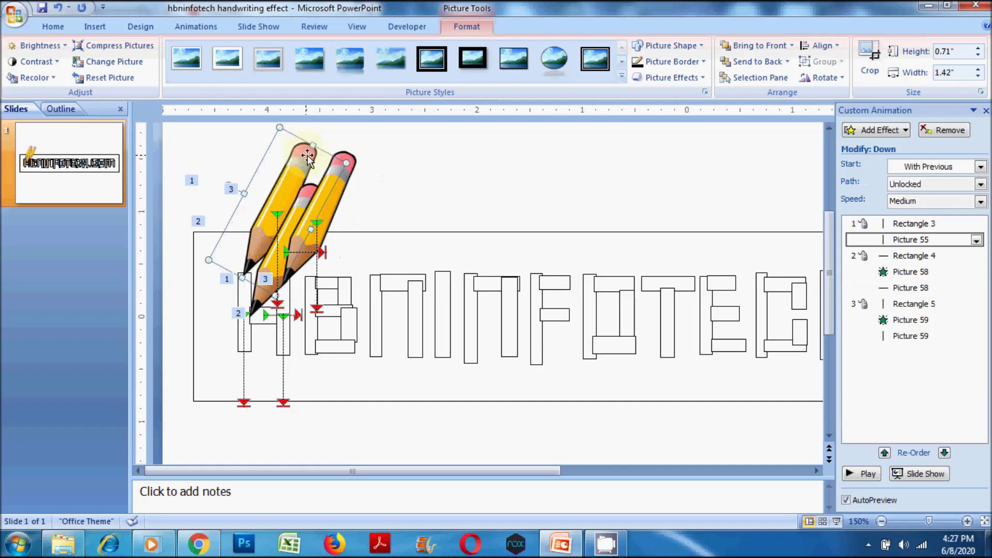
{"action": "left_click", "coordinate": [354, 161]}
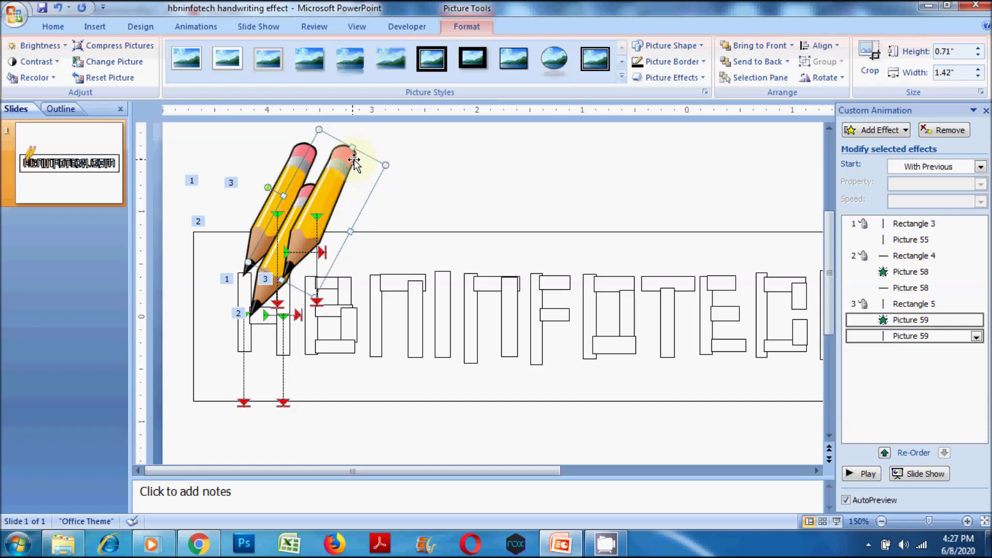
{"action": "left_click_drag", "start_coordinate": [354, 162], "coordinate": [354, 160]}
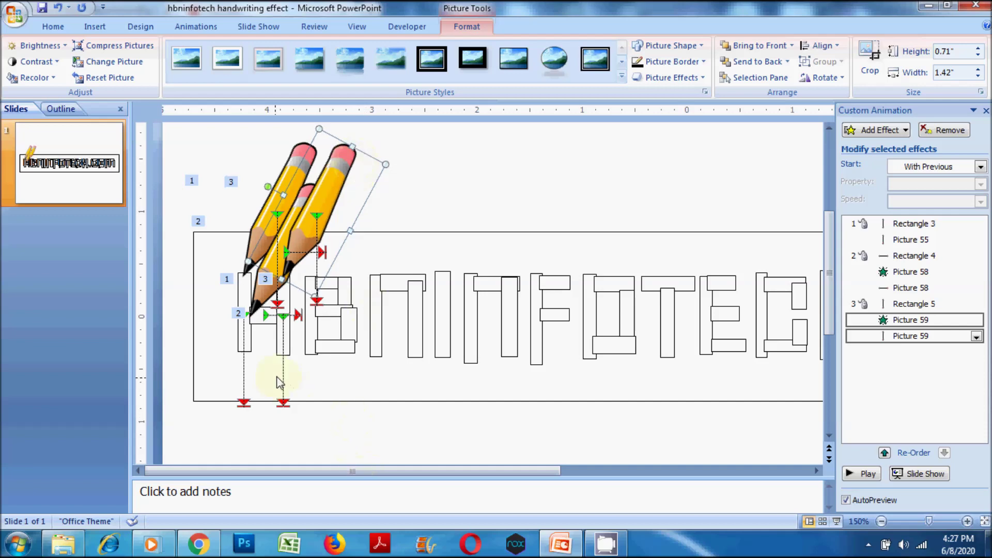
Step: Check the left stroke and crossbar rectangles' outline options, then start the slide show
{"action": "left_click", "coordinate": [252, 351]}
{"action": "left_click", "coordinate": [469, 26]}
{"action": "left_click", "coordinate": [380, 64]}
{"action": "left_click", "coordinate": [265, 328]}
{"action": "left_click", "coordinate": [264, 320]}
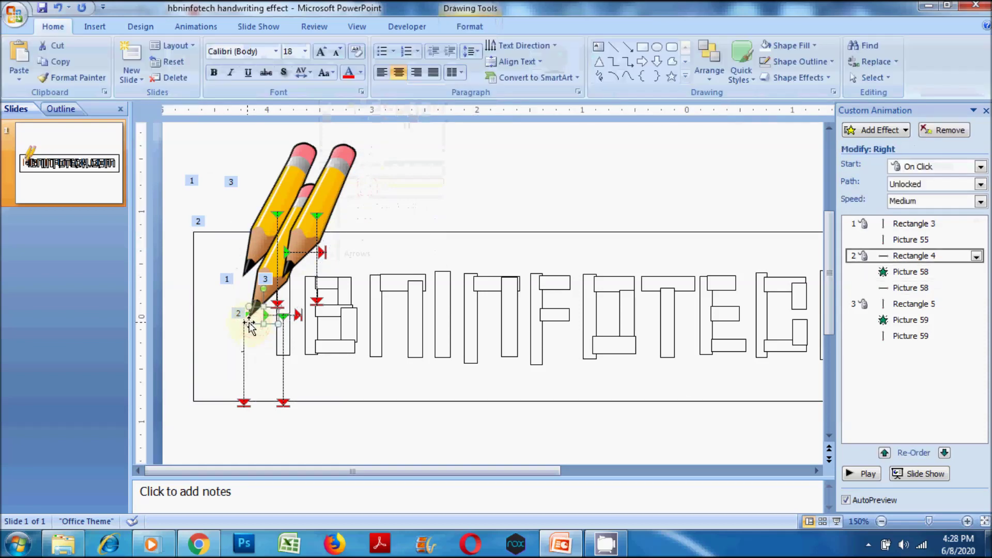
{"action": "left_click", "coordinate": [469, 26]}
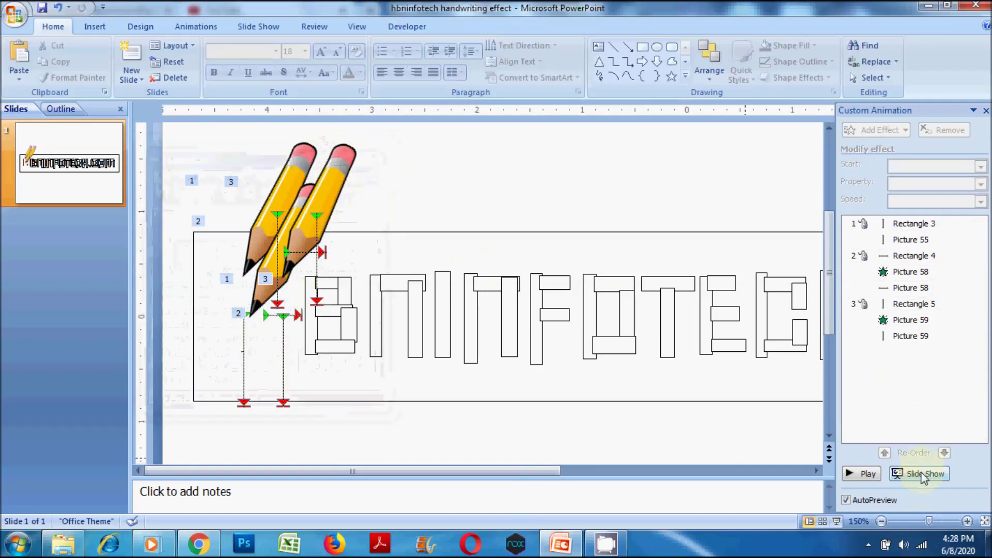
{"action": "left_click", "coordinate": [925, 475]}
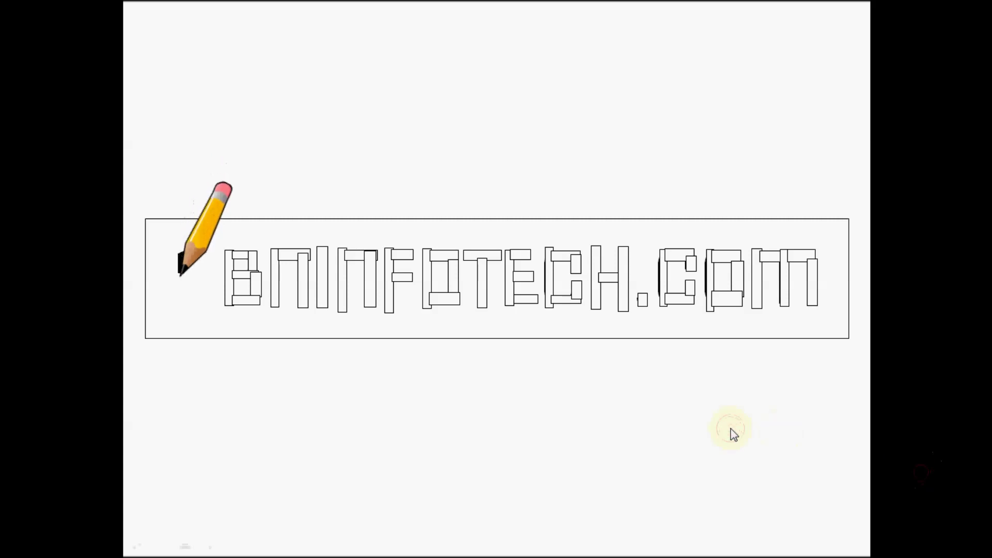
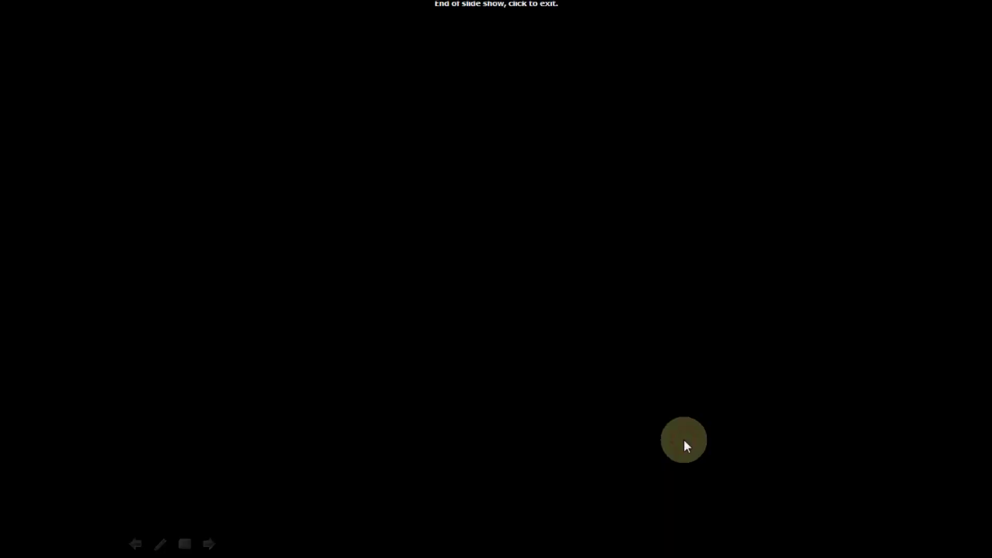
Step: Exit the finished slide show and switch to the Presentation2 window
{"action": "left_click", "coordinate": [684, 442]}
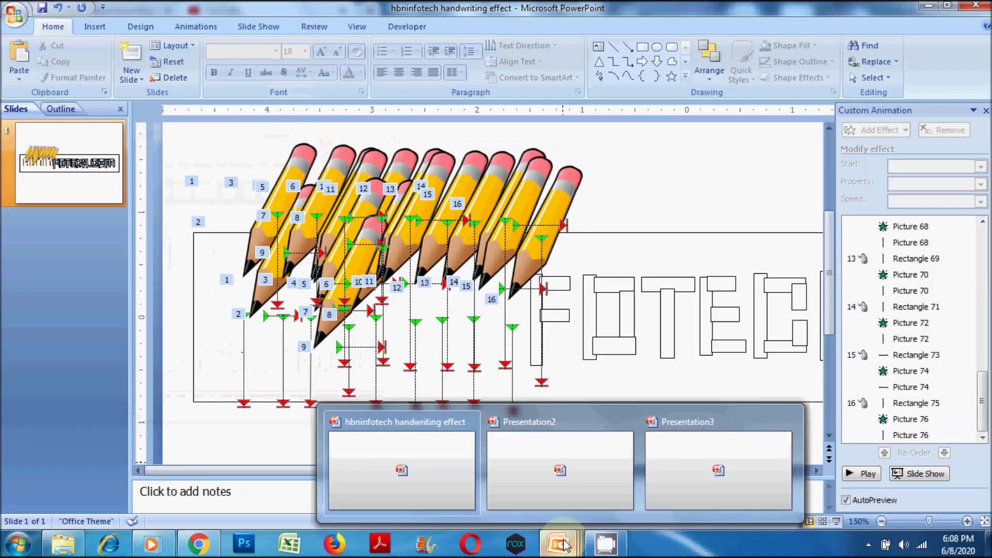
{"action": "left_click", "coordinate": [563, 468]}
{"action": "left_click", "coordinate": [508, 432]}
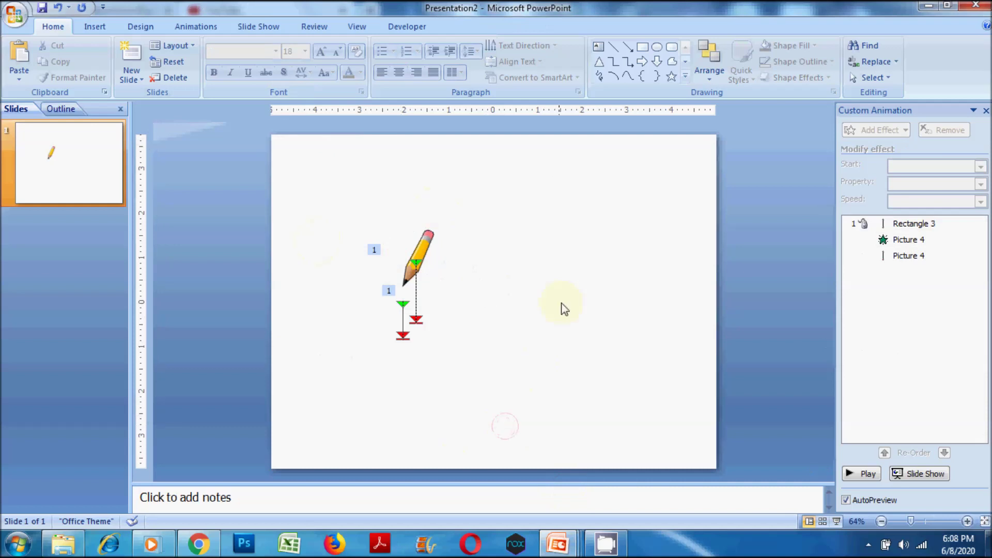
Step: Copy the Presentation2 pencil group and paste it as effect 17 on the F's upright stroke
{"action": "left_click_drag", "start_coordinate": [322, 159], "coordinate": [447, 333]}
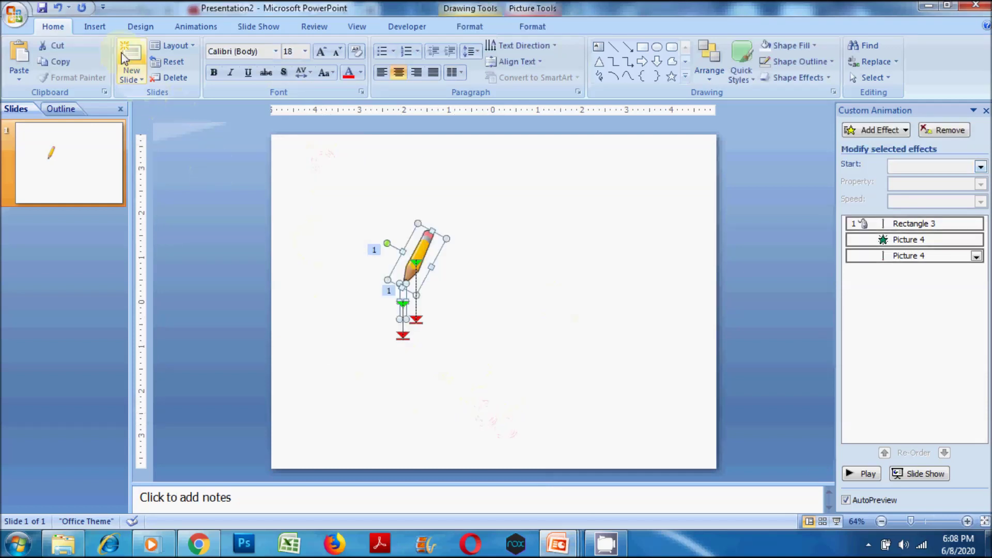
{"action": "left_click", "coordinate": [59, 67]}
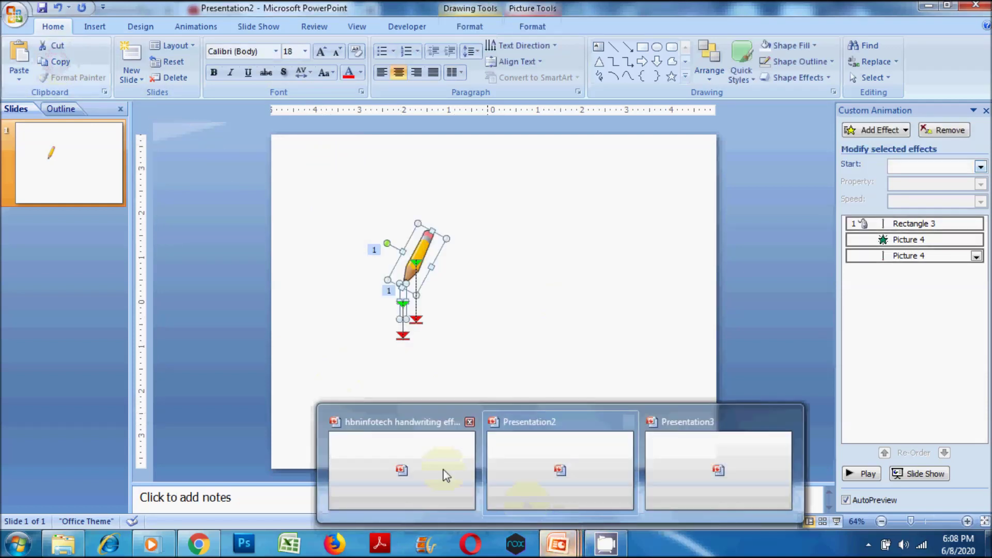
{"action": "left_click", "coordinate": [445, 471]}
{"action": "left_click", "coordinate": [549, 367]}
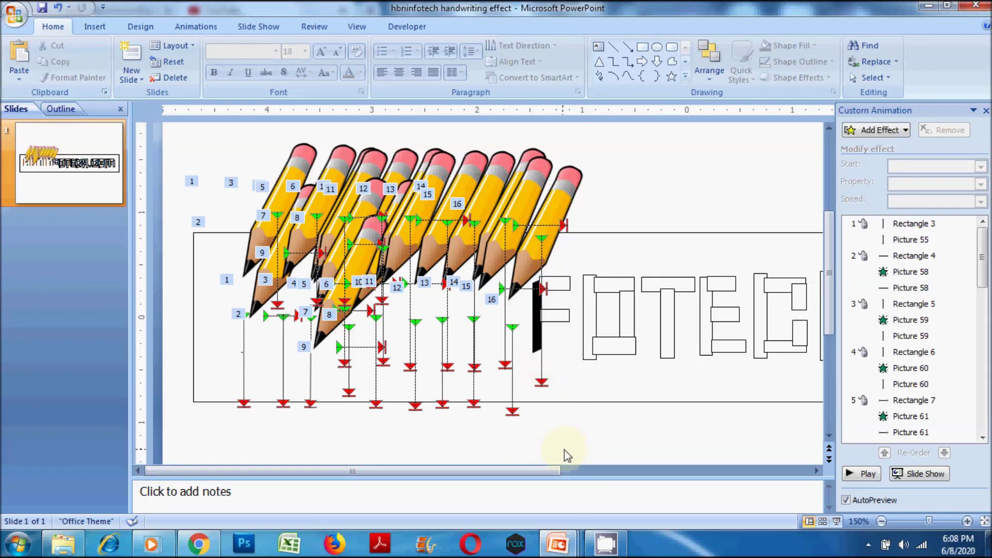
{"action": "key", "text": "ctrl+v"}
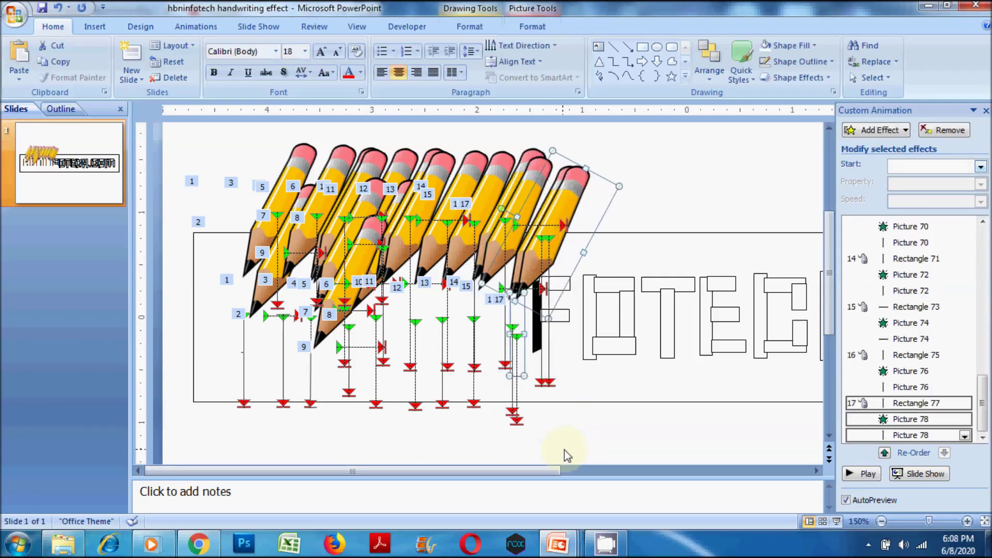
{"action": "key", "text": "Right"}
{"action": "key", "text": "Right"}
{"action": "key", "text": "Up"}
{"action": "key", "text": "Up"}
{"action": "key", "text": "Up"}
{"action": "key", "text": "Up"}
{"action": "key", "text": "Up"}
{"action": "key", "text": "Up"}
{"action": "key", "text": "Up"}
{"action": "key", "text": "Up"}
{"action": "key", "text": "Up"}
Step: Bring Rectangle 77 forward in the stacking order, then switch to Presentation3
{"action": "left_click", "coordinate": [568, 446]}
{"action": "left_click", "coordinate": [529, 349]}
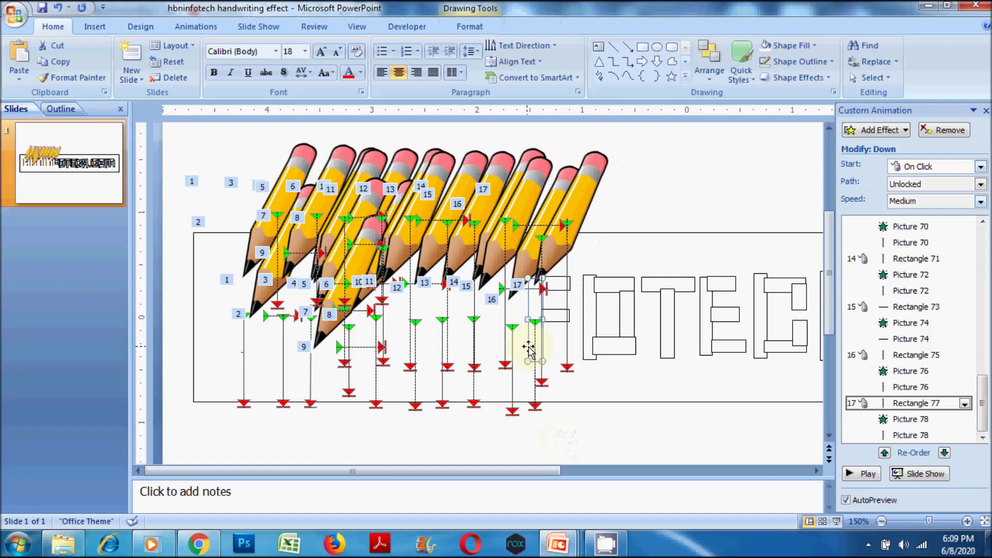
{"action": "left_click", "coordinate": [463, 31]}
{"action": "left_click", "coordinate": [699, 46]}
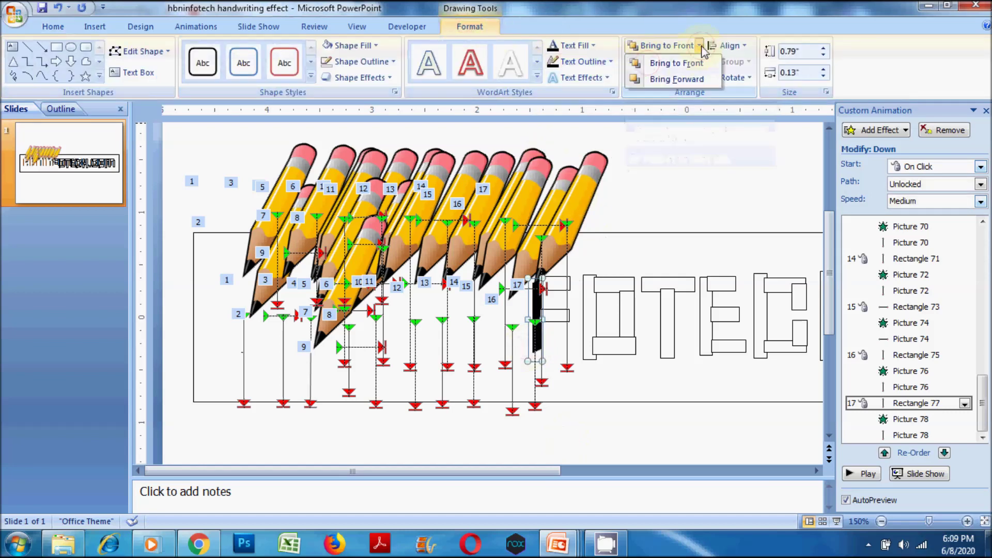
{"action": "left_click", "coordinate": [677, 78]}
{"action": "left_click", "coordinate": [600, 432]}
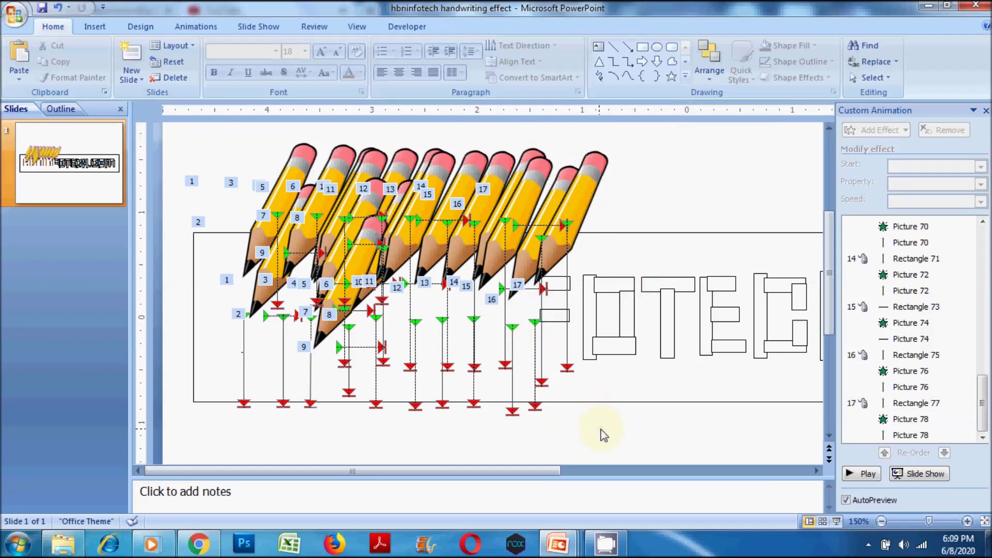
{"action": "mouse_move", "coordinate": [557, 544]}
{"action": "left_click", "coordinate": [681, 483]}
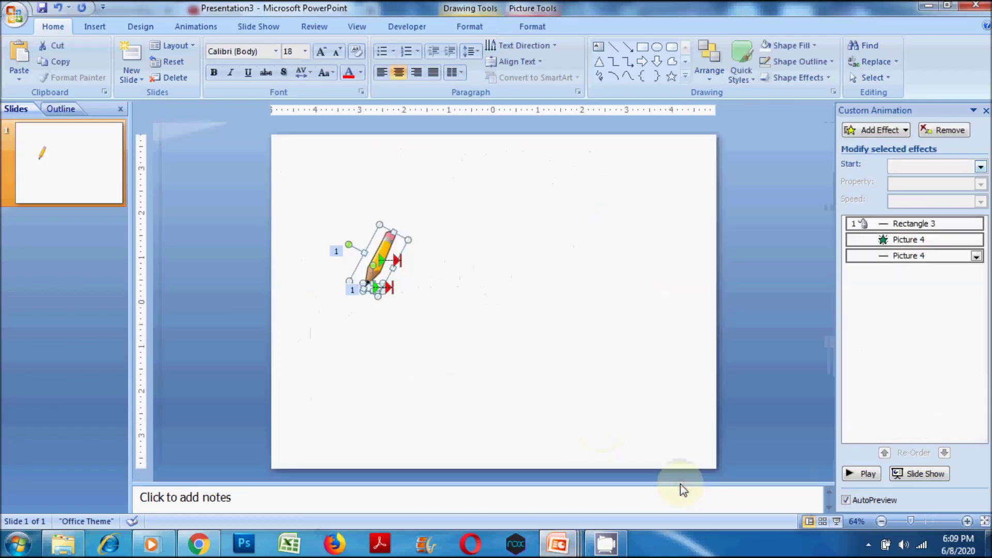
Step: Paste the Presentation3 pencil as effect 18 and nudge it onto the F's top bar
{"action": "left_click_drag", "start_coordinate": [299, 176], "coordinate": [471, 391]}
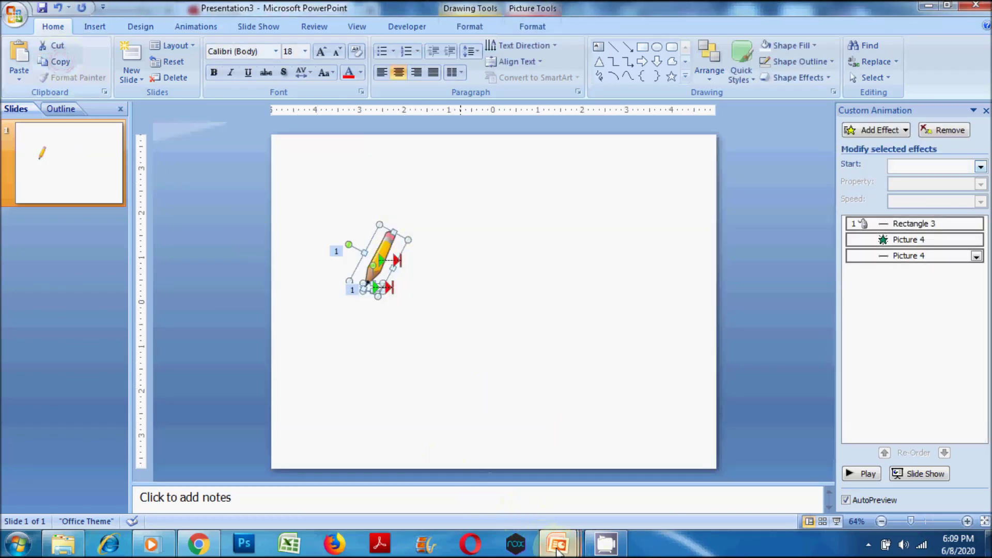
{"action": "left_click", "coordinate": [467, 506]}
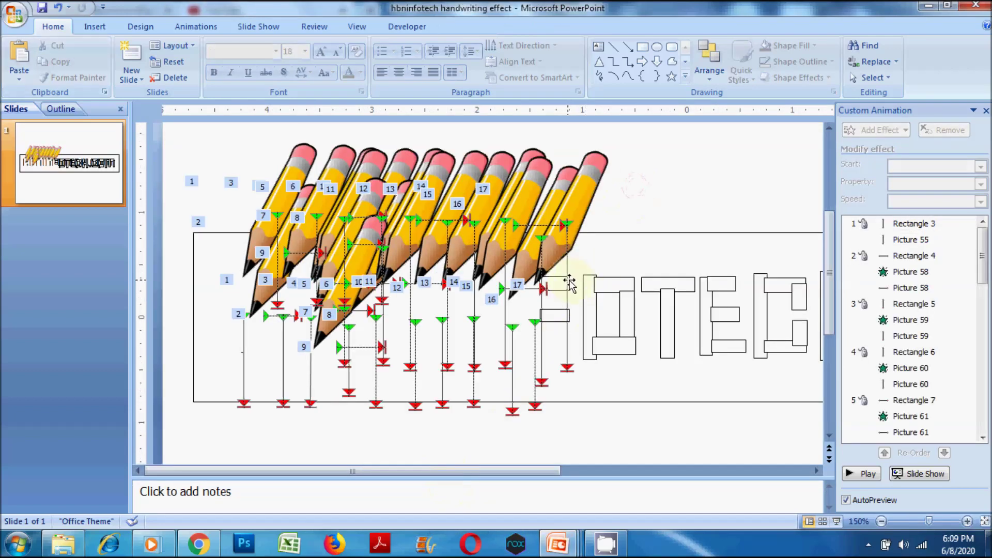
{"action": "left_click", "coordinate": [556, 315]}
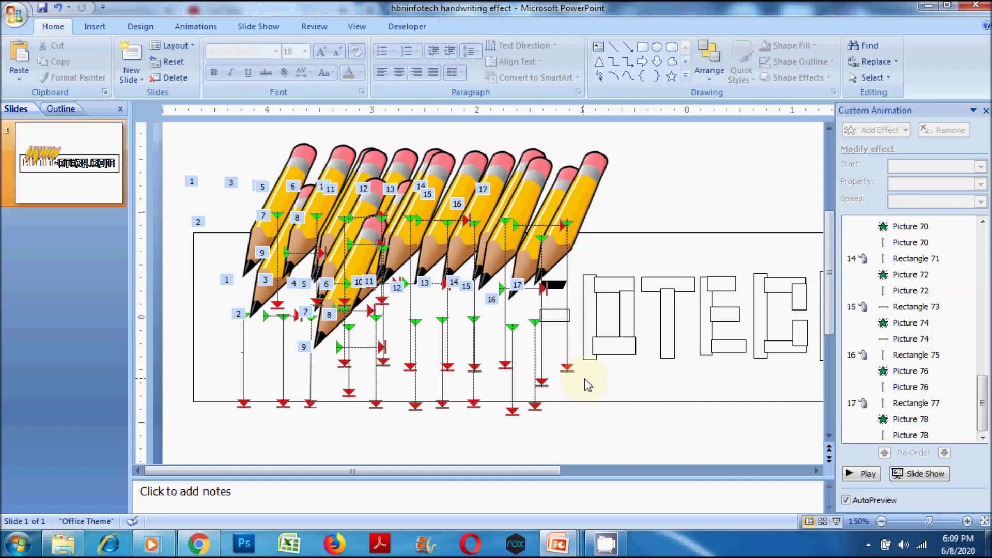
{"action": "key", "text": "ctrl+v"}
{"action": "key", "text": "Right"}
{"action": "key", "text": "Right"}
{"action": "key", "text": "Right"}
{"action": "key", "text": "Right"}
{"action": "key", "text": "Right"}
{"action": "key", "text": "Right"}
{"action": "key", "text": "Right"}
{"action": "key", "text": "Right"}
{"action": "key", "text": "Right"}
{"action": "key", "text": "Right"}
{"action": "key", "text": "Right"}
{"action": "key", "text": "Right"}
{"action": "key", "text": "Right"}
{"action": "key", "text": "Right"}
{"action": "key", "text": "Right"}
{"action": "key", "text": "Right"}
{"action": "key", "text": "Right"}
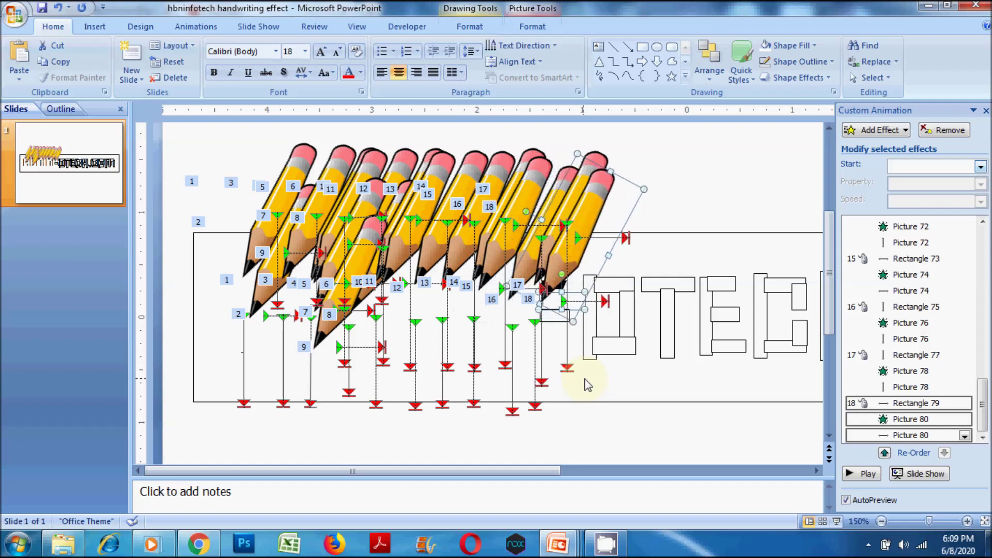
{"action": "key", "text": "Up"}
{"action": "key", "text": "Up"}
{"action": "key", "text": "Up"}
Step: Bring Rectangle 79 forward in the stacking order
{"action": "left_click", "coordinate": [660, 206]}
{"action": "left_click", "coordinate": [587, 299]}
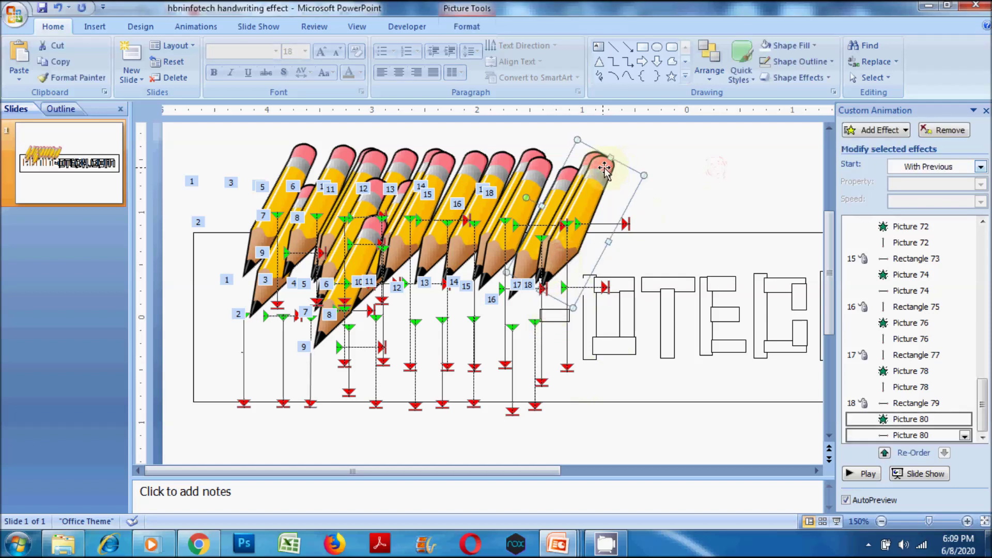
{"action": "left_click", "coordinate": [604, 168]}
{"action": "left_click", "coordinate": [581, 295]}
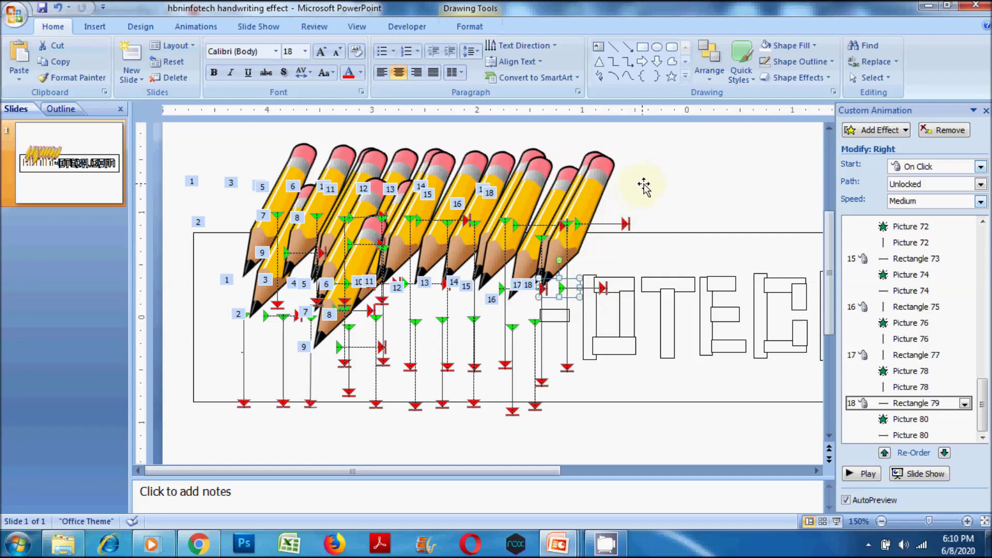
{"action": "left_click", "coordinate": [469, 26]}
{"action": "left_click", "coordinate": [699, 45]}
{"action": "left_click", "coordinate": [690, 80]}
{"action": "left_click", "coordinate": [667, 175]}
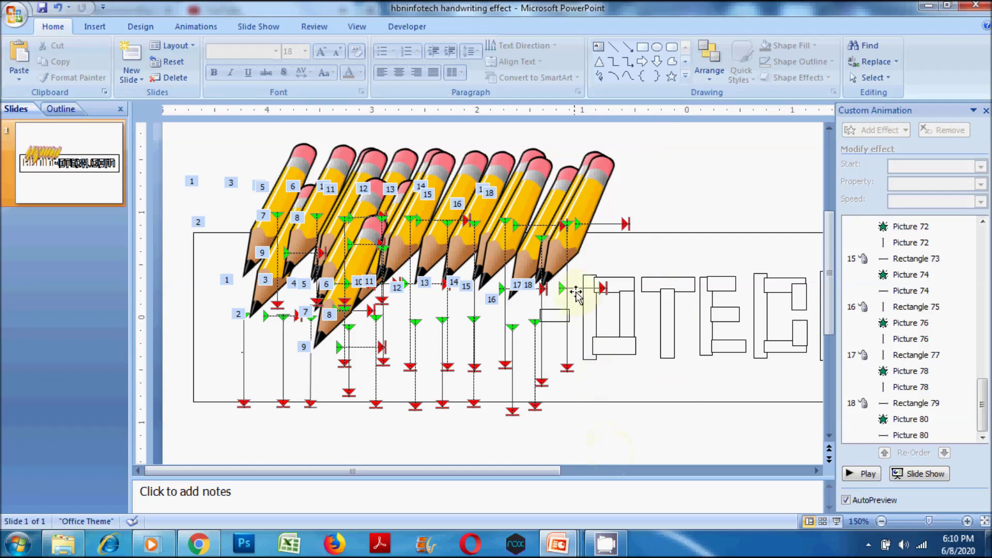
Step: Check the pencils and text box, then select the Presentation3 pencil with its motion path
{"action": "left_click", "coordinate": [591, 188]}
{"action": "left_click", "coordinate": [604, 269]}
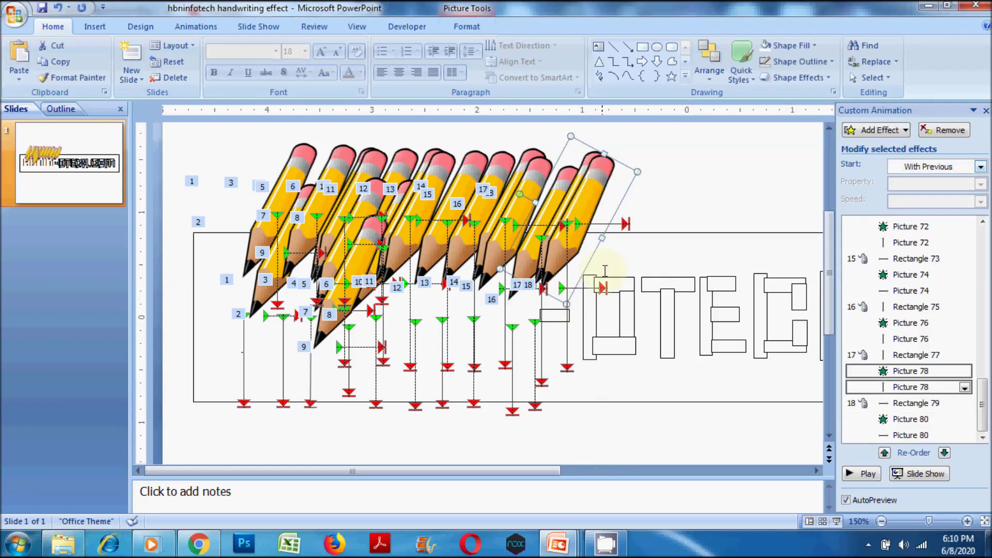
{"action": "left_click", "coordinate": [598, 239]}
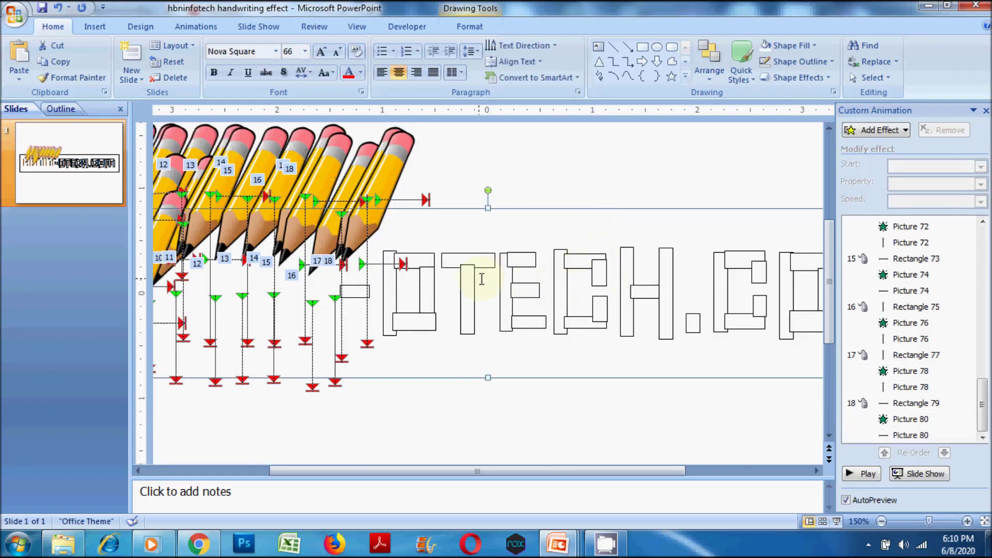
{"action": "left_click", "coordinate": [364, 248]}
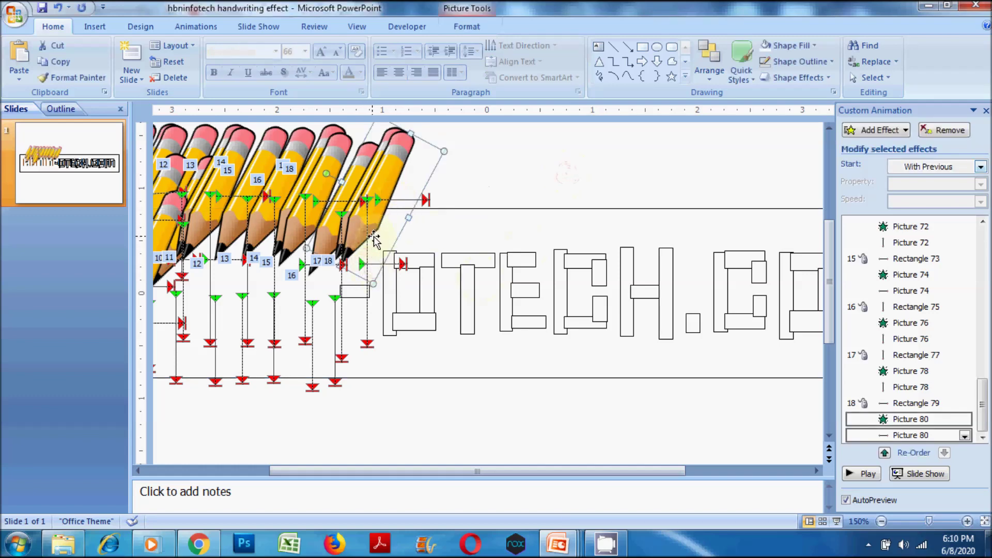
{"action": "left_click", "coordinate": [475, 175]}
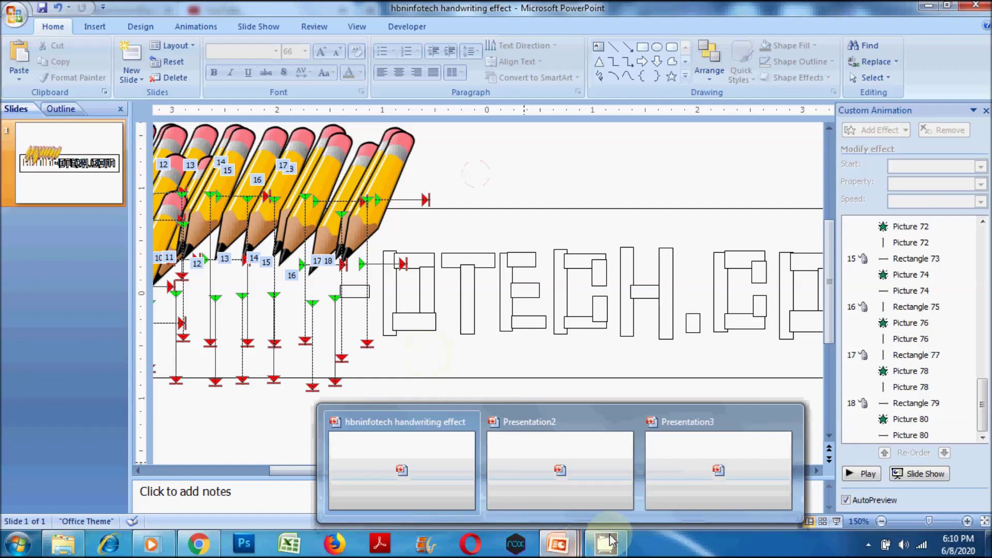
{"action": "left_click", "coordinate": [713, 454]}
{"action": "left_click_drag", "start_coordinate": [302, 183], "coordinate": [457, 386]}
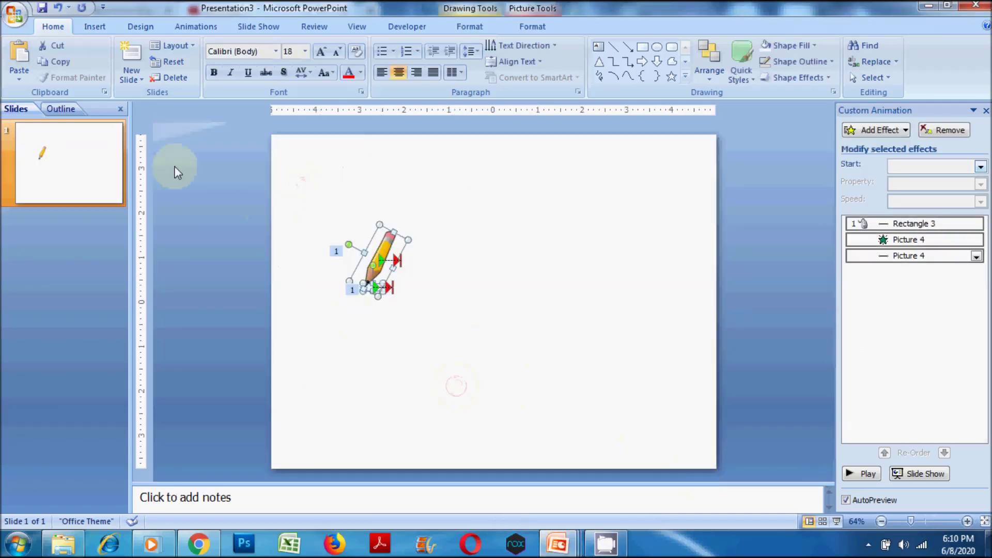
Step: Paste the pencil as effect 19 and nudge it onto the F's middle bar
{"action": "left_click", "coordinate": [566, 542]}
{"action": "left_click", "coordinate": [402, 465]}
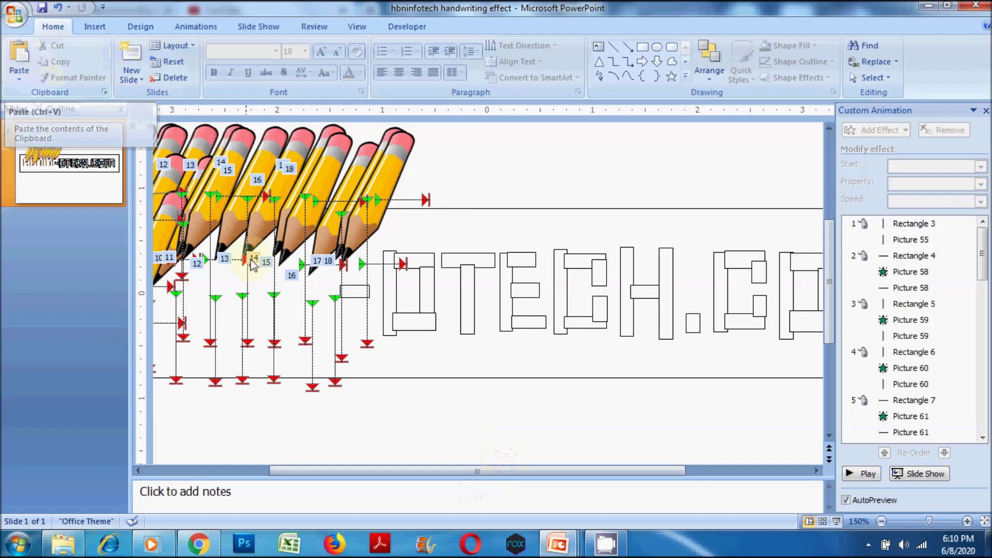
{"action": "left_click", "coordinate": [355, 292]}
{"action": "left_click", "coordinate": [358, 347]}
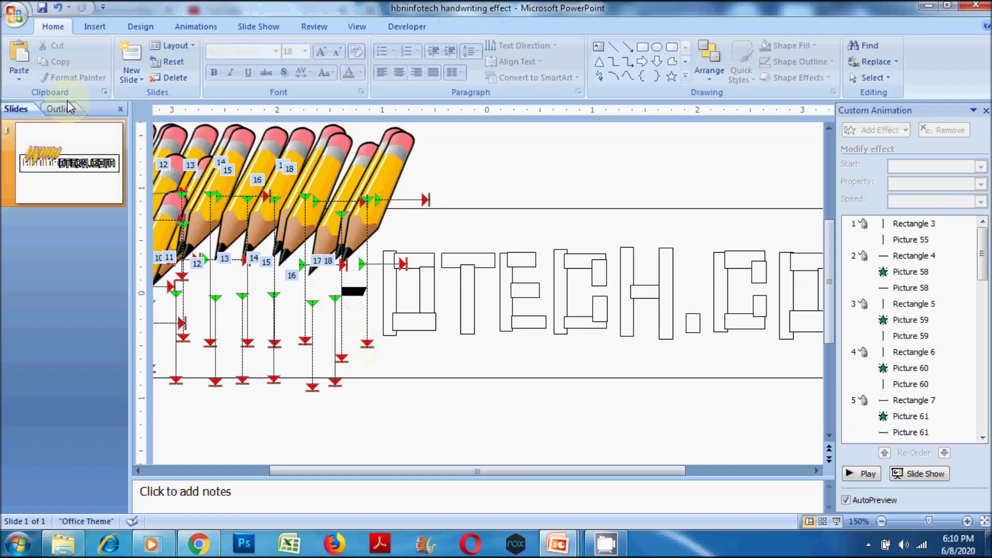
{"action": "key", "text": "ctrl+v"}
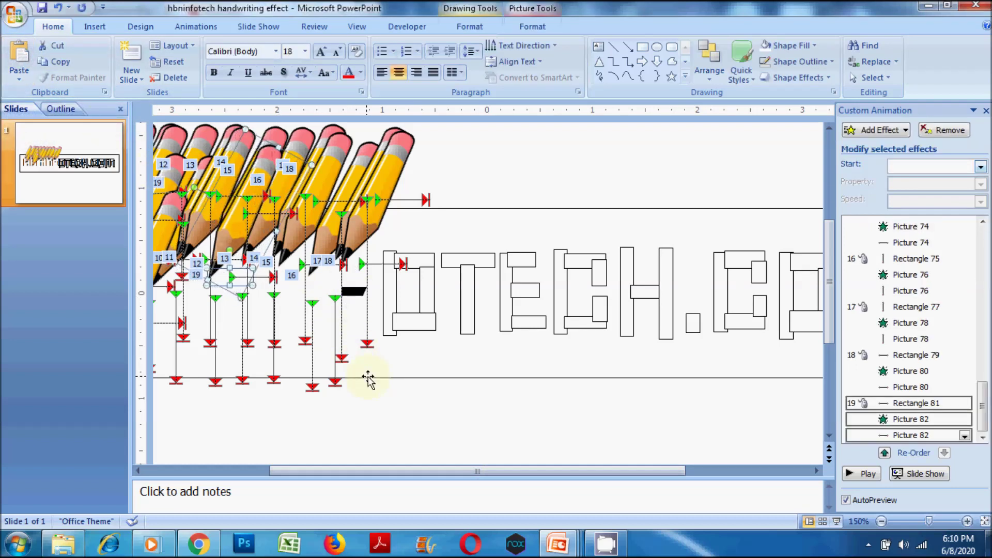
{"action": "key", "text": "Right"}
{"action": "key", "text": "Right"}
{"action": "key", "text": "Right"}
{"action": "key", "text": "Right"}
{"action": "key", "text": "Right"}
{"action": "key", "text": "Right"}
{"action": "key", "text": "Right"}
{"action": "key", "text": "Right"}
{"action": "key", "text": "Right"}
{"action": "key", "text": "Right"}
{"action": "key", "text": "Right"}
{"action": "key", "text": "Right"}
{"action": "key", "text": "Down"}
{"action": "key", "text": "Down"}
{"action": "key", "text": "Down"}
{"action": "key", "text": "Down"}
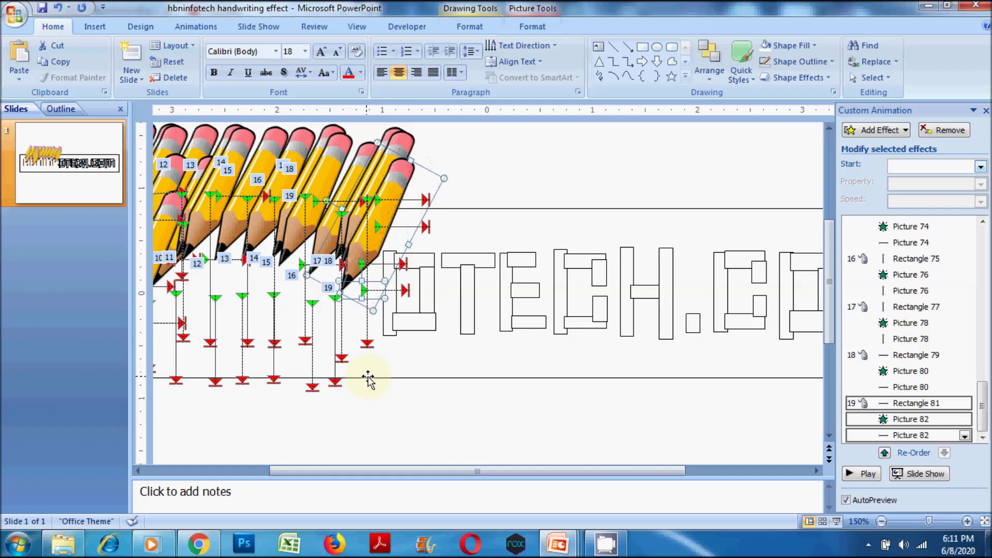
Step: Adjust Rectangle 81's formatting, then copy Presentation2's pencil and return to the handwriting slide
{"action": "left_click", "coordinate": [381, 420]}
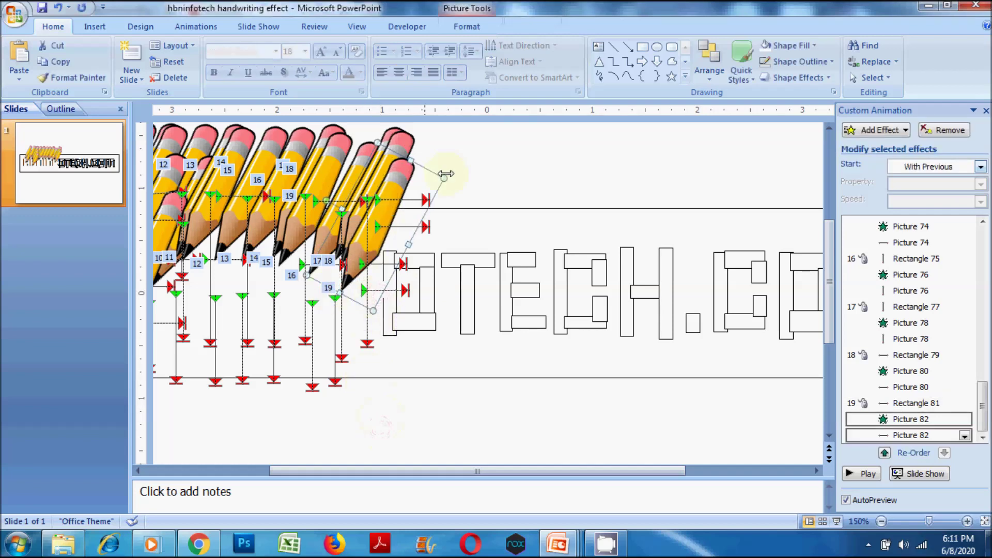
{"action": "left_click", "coordinate": [383, 294]}
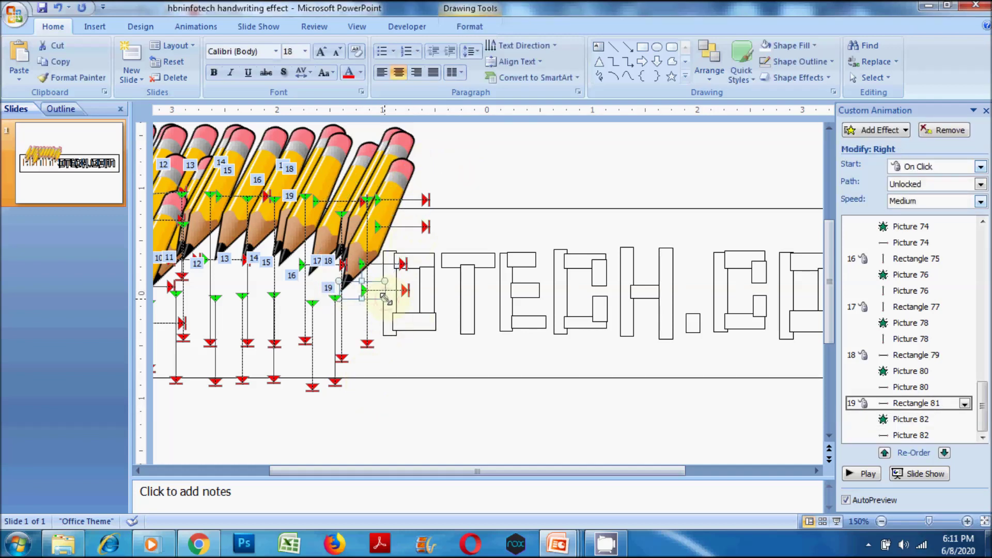
{"action": "left_click", "coordinate": [475, 27]}
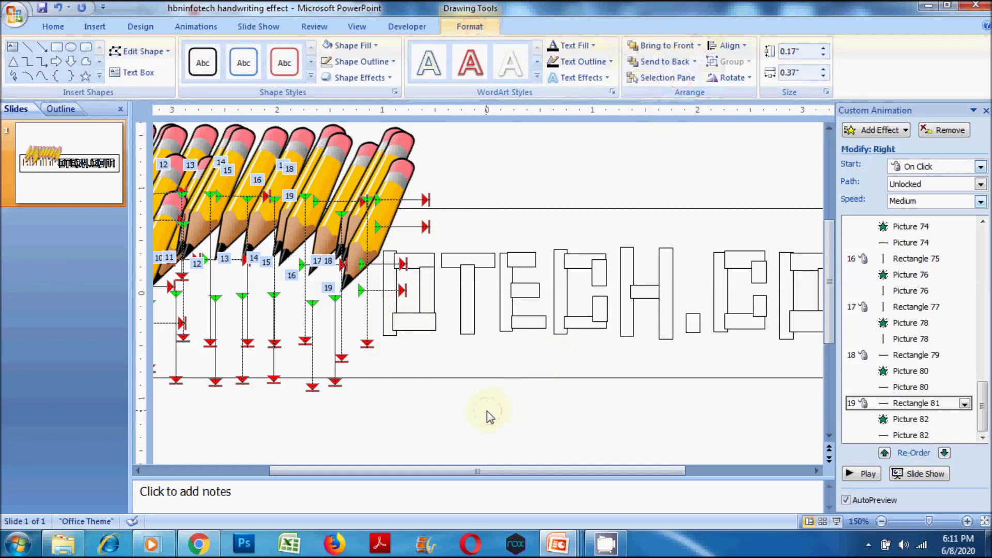
{"action": "left_click", "coordinate": [511, 391]}
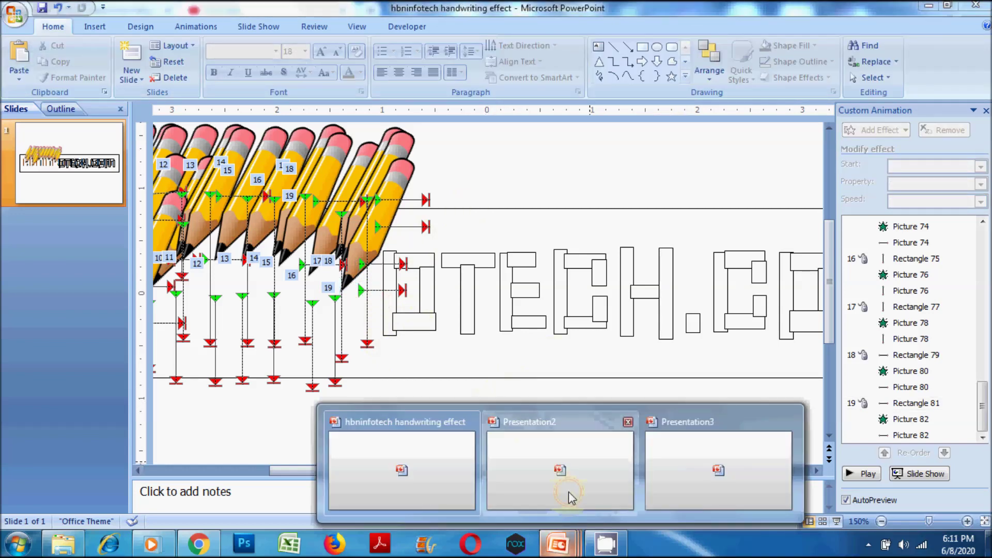
{"action": "left_click", "coordinate": [569, 497]}
{"action": "left_click_drag", "start_coordinate": [329, 169], "coordinate": [494, 417]}
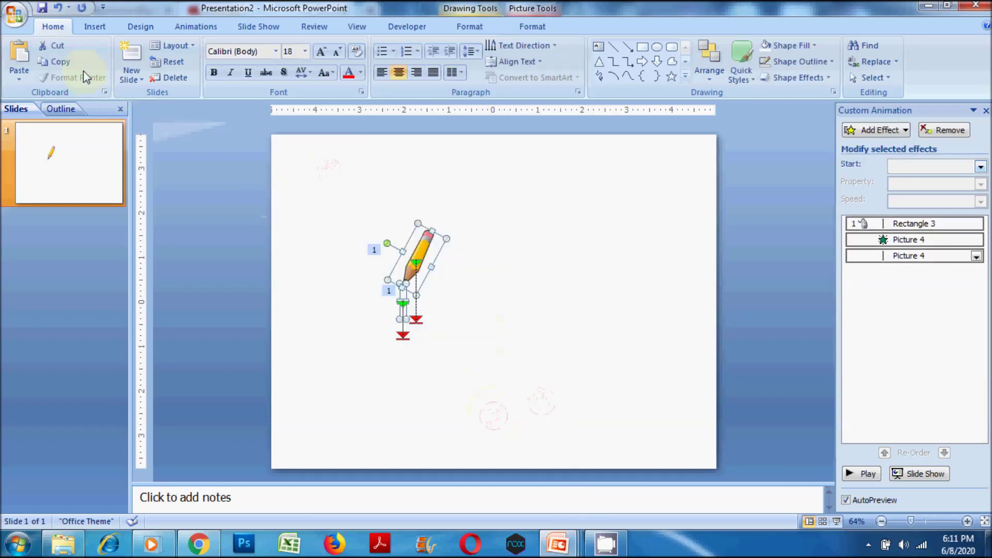
{"action": "mouse_move", "coordinate": [558, 544]}
{"action": "left_click", "coordinate": [455, 482]}
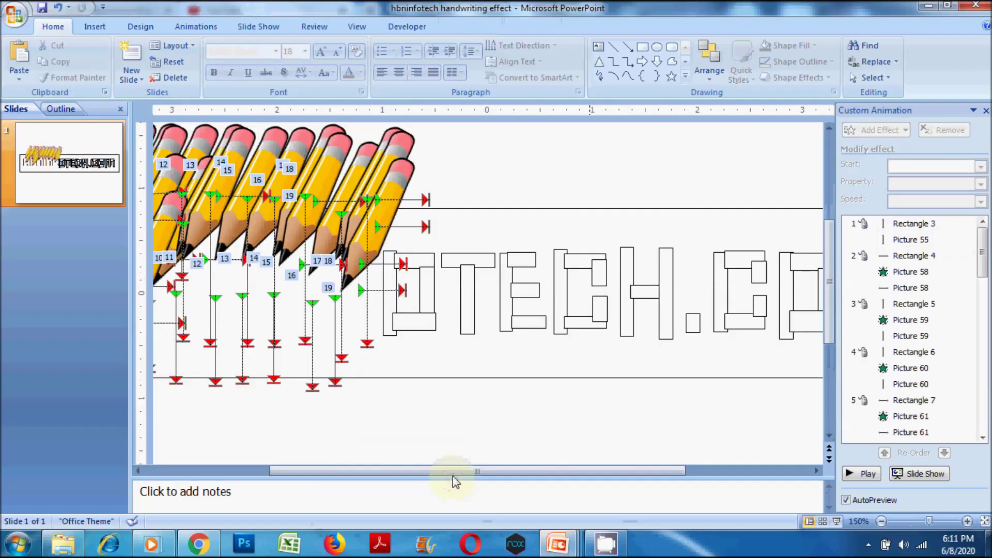
Step: Paste pencil copy 20 and nudge it onto the next letter stroke
{"action": "left_click", "coordinate": [381, 327]}
{"action": "left_click", "coordinate": [429, 407]}
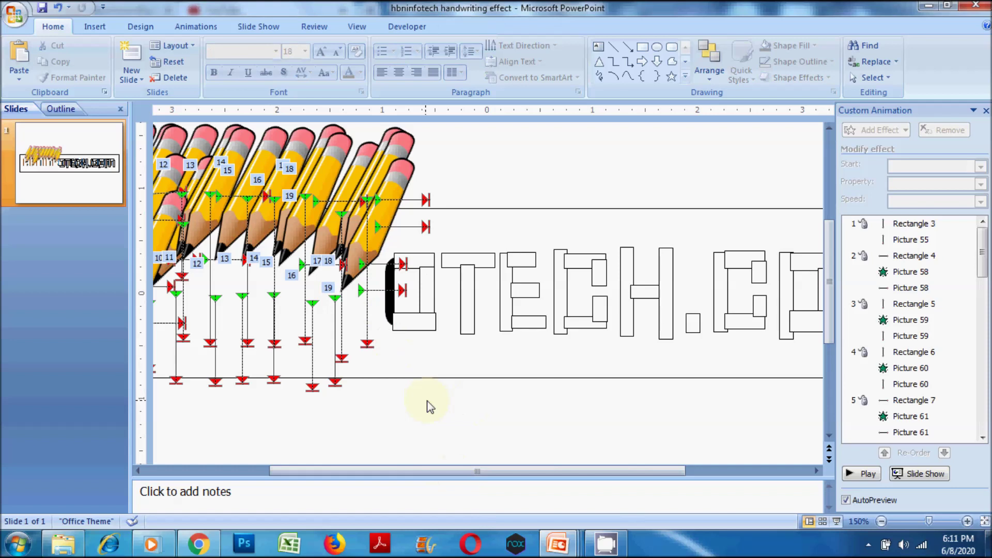
{"action": "left_click", "coordinate": [19, 55]}
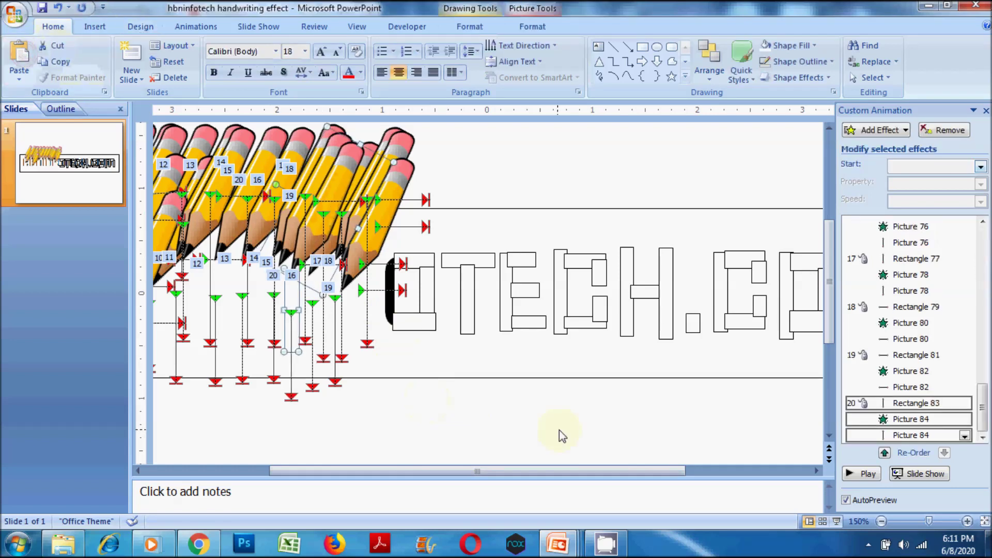
{"action": "key", "text": "Right"}
{"action": "key", "text": "Right"}
{"action": "key", "text": "Right"}
{"action": "key", "text": "Right"}
{"action": "key", "text": "Right"}
{"action": "key", "text": "Right"}
{"action": "key", "text": "Right"}
{"action": "key", "text": "Right"}
{"action": "key", "text": "Right"}
{"action": "key", "text": "Right"}
{"action": "key", "text": "Up"}
{"action": "key", "text": "Right"}
{"action": "key", "text": "Up"}
{"action": "key", "text": "Up"}
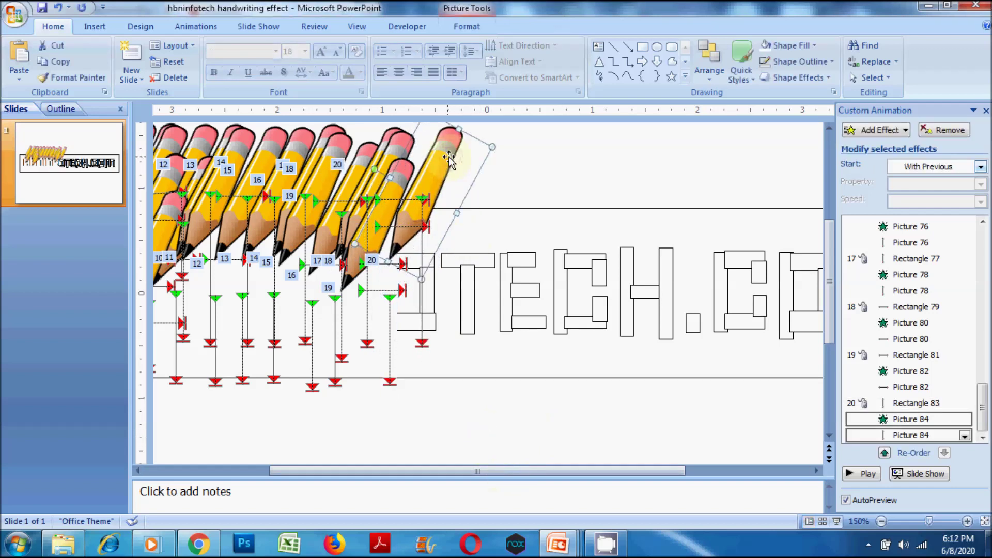
Step: Send Rectangle 83 to back to hide its black edge and preview the animations
{"action": "key", "text": "Tab"}
{"action": "left_click", "coordinate": [470, 27]}
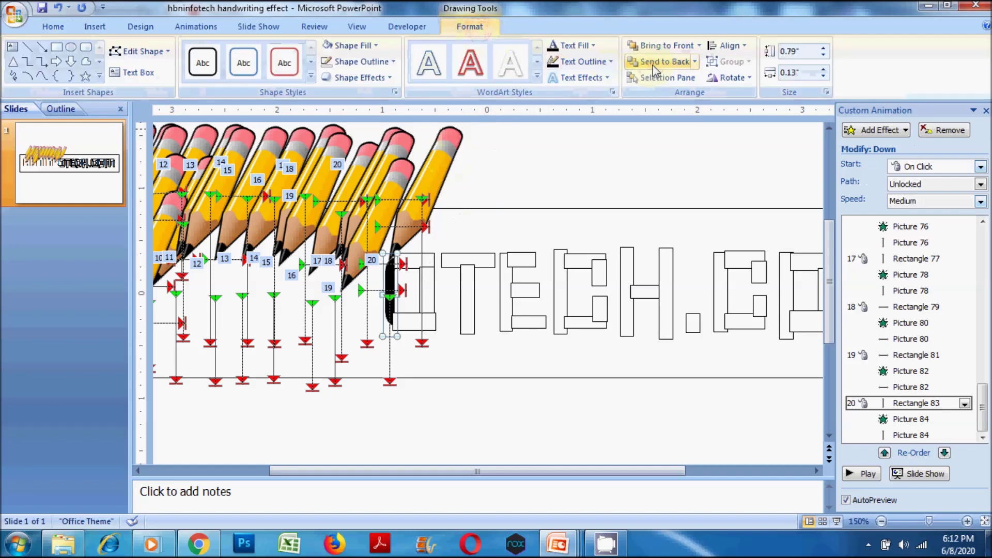
{"action": "left_click", "coordinate": [699, 46]}
{"action": "left_click", "coordinate": [680, 65]}
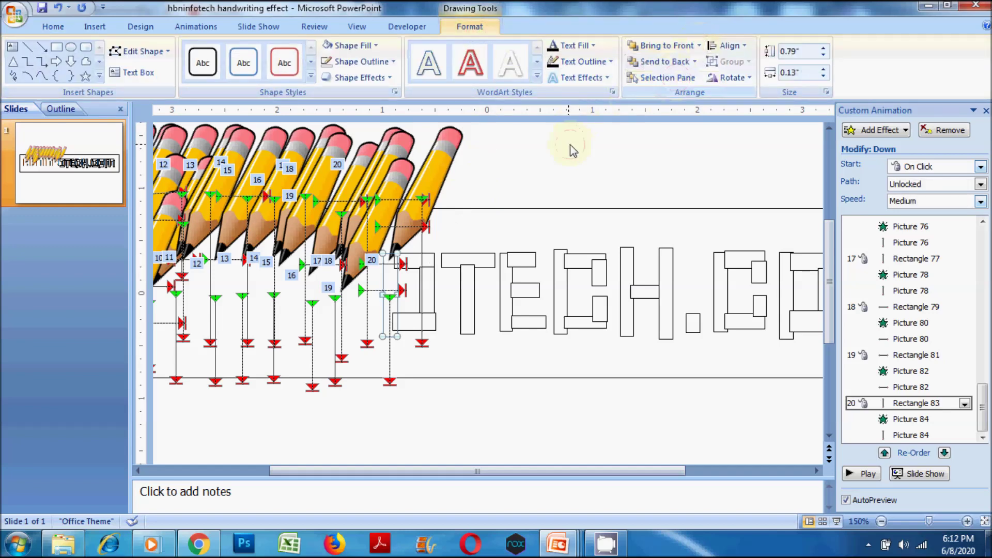
{"action": "left_click", "coordinate": [573, 150]}
{"action": "left_click", "coordinate": [862, 473]}
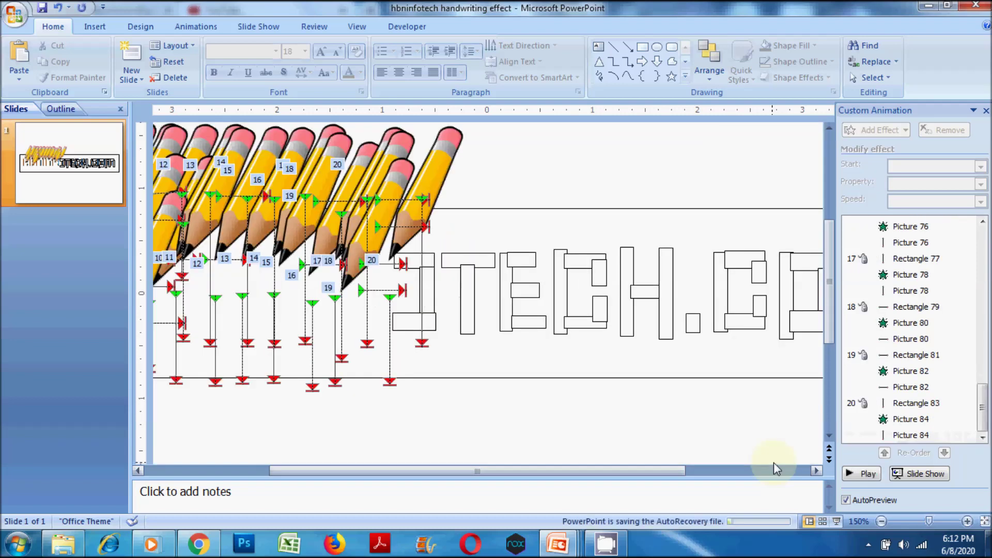
Step: Open the Animations tab on the finished 52-animation slide
{"action": "left_click", "coordinate": [193, 27]}
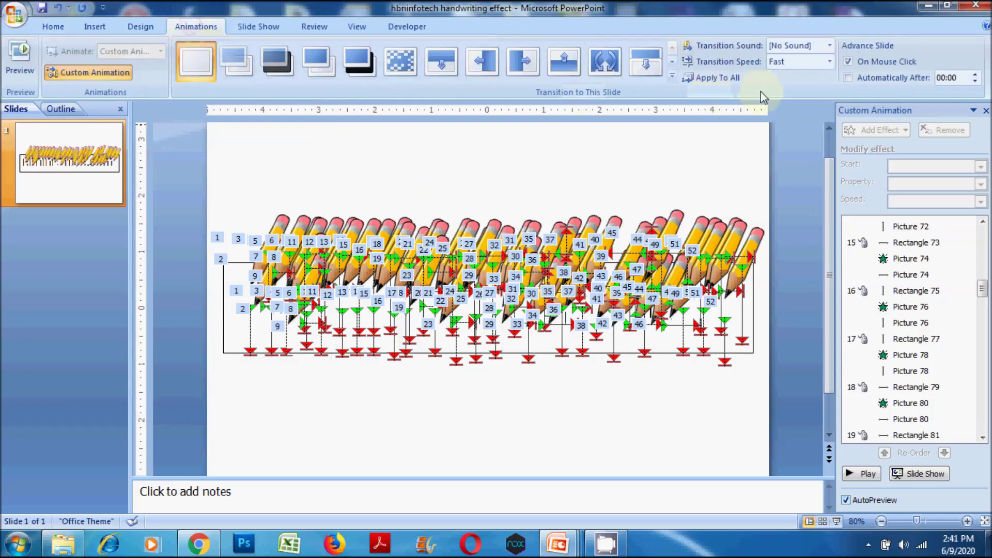
Step: Set the first Rectangle 3 wipe and its pencil motion to Fast speed
{"action": "left_click", "coordinate": [952, 223]}
{"action": "mouse_move", "coordinate": [982, 291]}
{"action": "left_mouse_down"}
{"action": "mouse_move", "coordinate": [982, 228]}
{"action": "mouse_move", "coordinate": [981, 421]}
{"action": "left_mouse_up"}
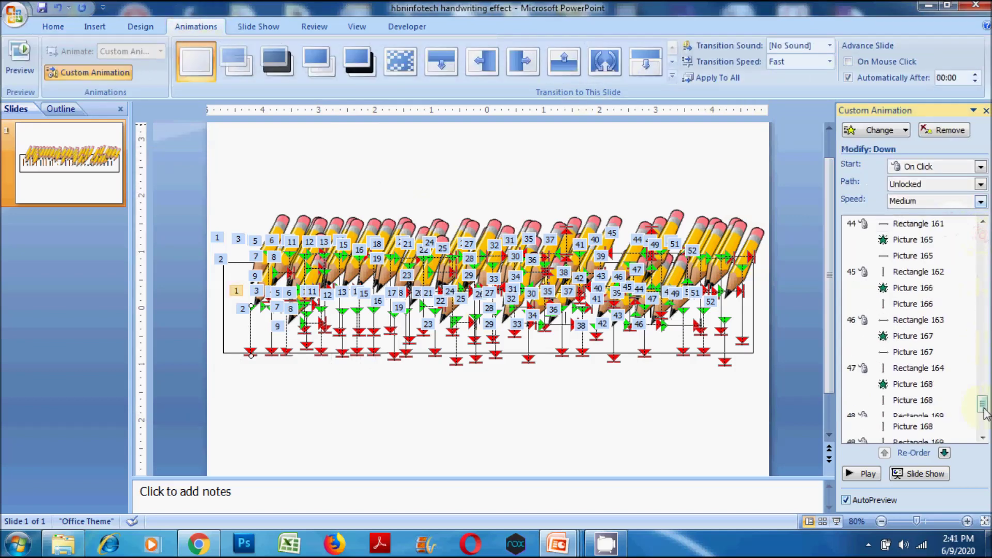
{"action": "left_click", "coordinate": [930, 435], "text": "shift"}
{"action": "left_click_drag", "start_coordinate": [982, 422], "coordinate": [982, 235]}
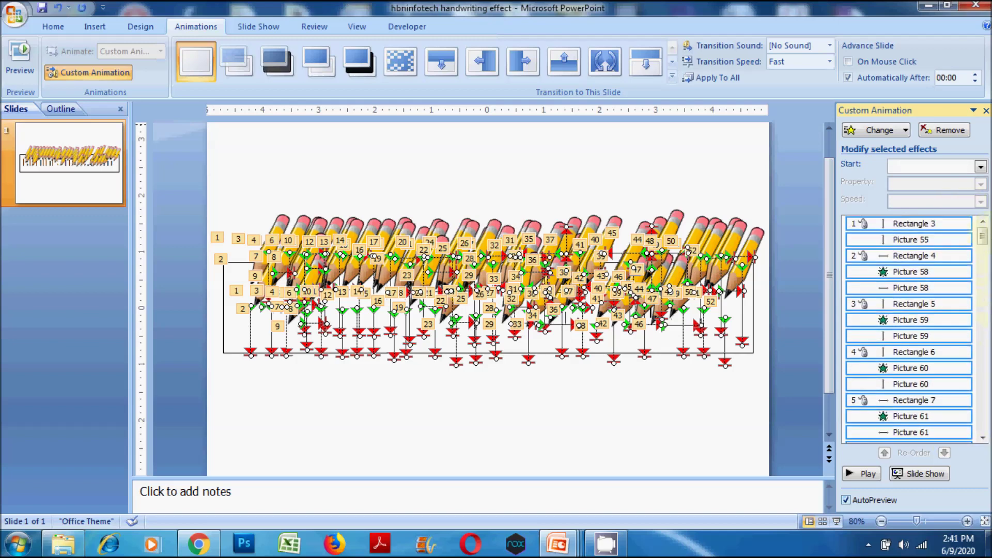
{"action": "mouse_move", "coordinate": [982, 232]}
{"action": "left_mouse_down"}
{"action": "mouse_move", "coordinate": [982, 434]}
{"action": "mouse_move", "coordinate": [982, 230]}
{"action": "mouse_move", "coordinate": [923, 279]}
{"action": "left_mouse_up"}
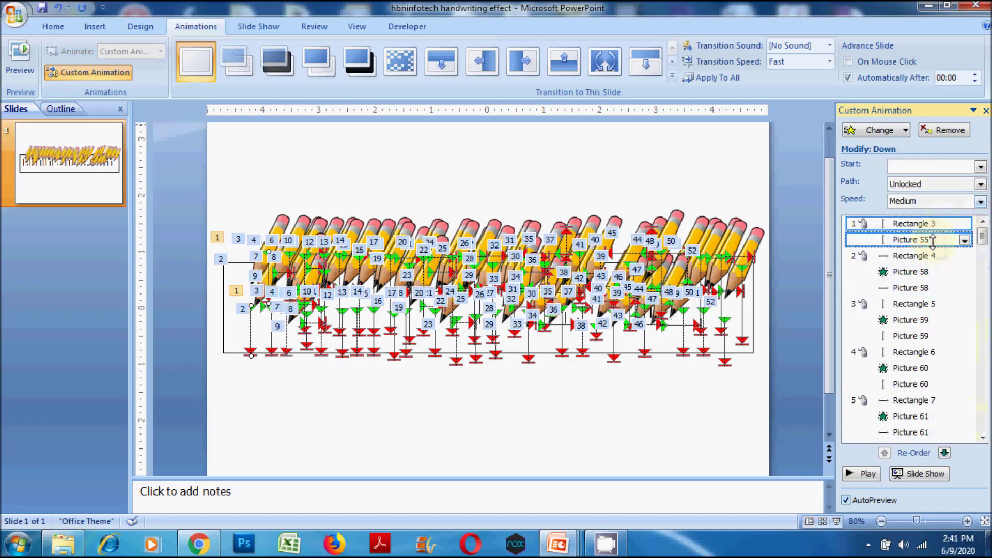
{"action": "left_click_drag", "start_coordinate": [924, 256], "coordinate": [923, 255]}
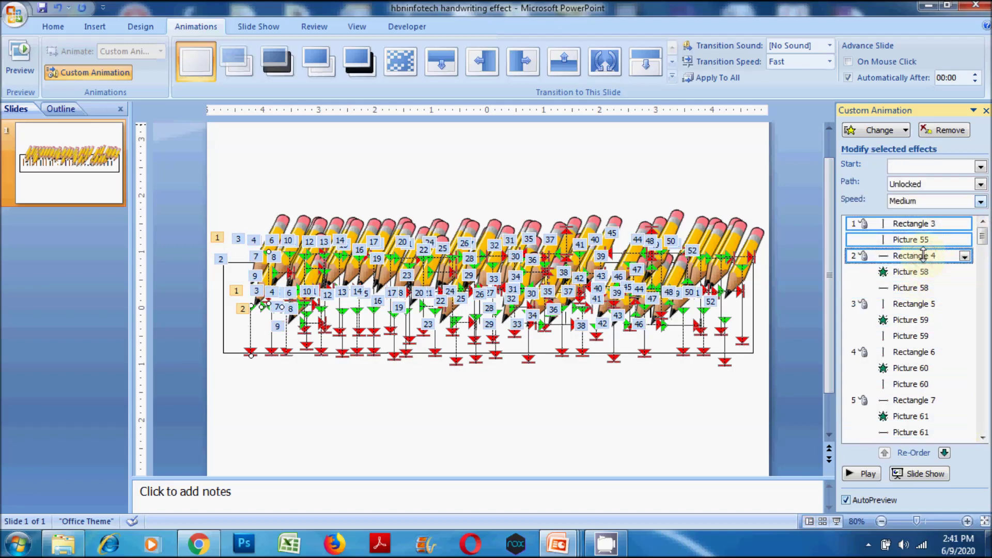
{"action": "left_click", "coordinate": [951, 202]}
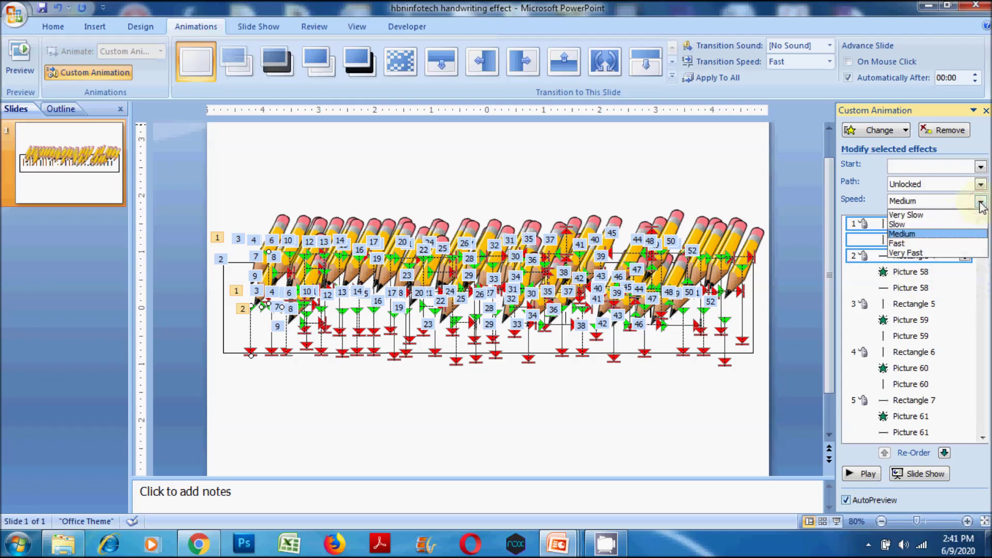
{"action": "left_click", "coordinate": [925, 239]}
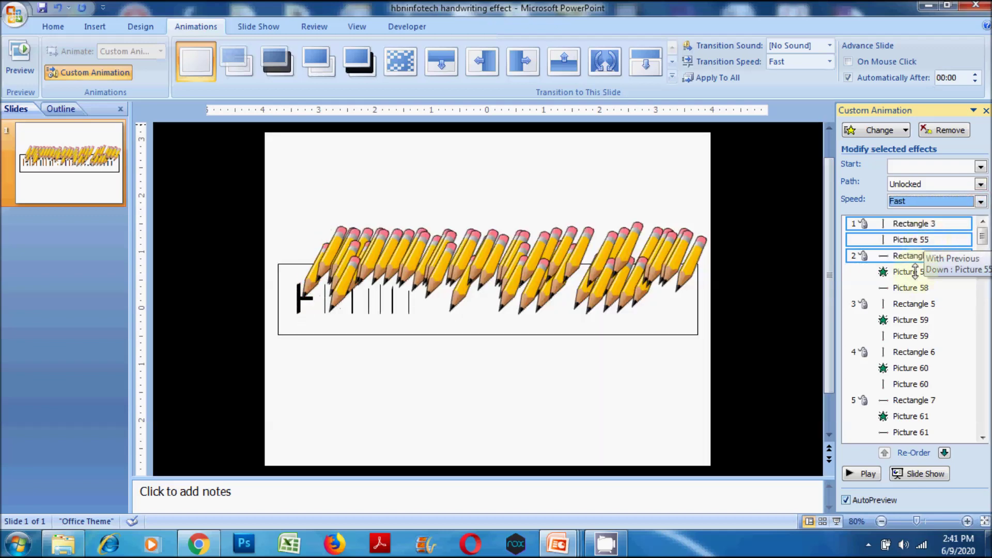
Step: Set the Picture 58 motion and Rectangle 5 wipe to Fast, moving on to Picture 59
{"action": "left_click", "coordinate": [911, 287]}
{"action": "left_click", "coordinate": [980, 202]}
{"action": "left_click", "coordinate": [924, 239]}
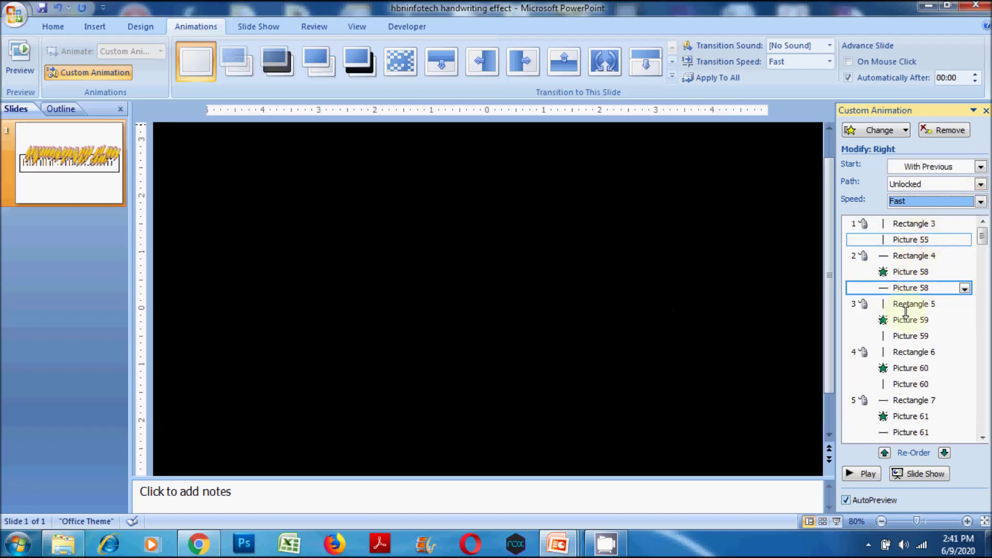
{"action": "left_click", "coordinate": [908, 305]}
{"action": "left_click", "coordinate": [980, 202]}
{"action": "left_click", "coordinate": [925, 239]}
{"action": "left_click", "coordinate": [910, 336]}
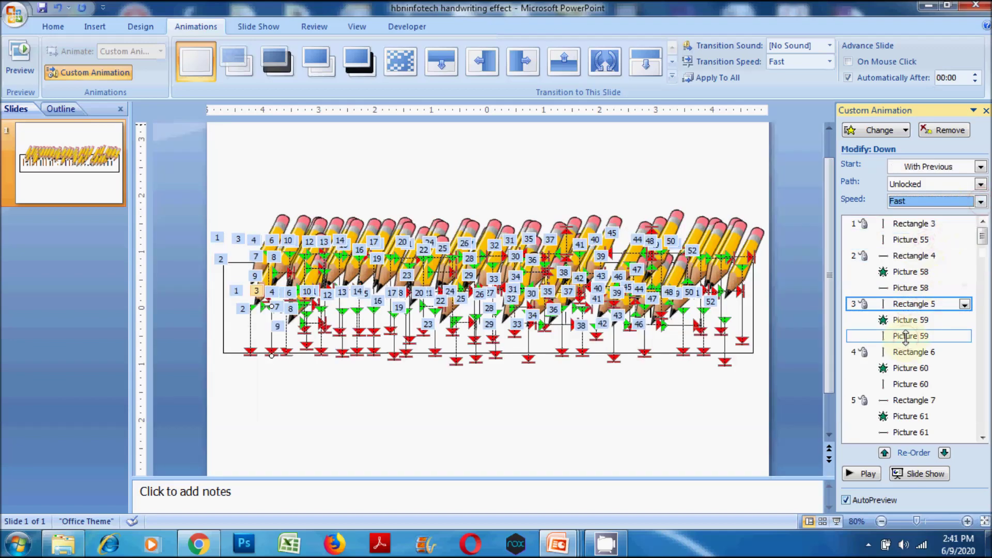
Step: Add the animation effects from Rectangle 6 through Rectangle 102 to the selection
{"action": "left_click", "coordinate": [905, 352]}
{"action": "left_click", "coordinate": [899, 384], "text": "ctrl"}
{"action": "left_click", "coordinate": [912, 400], "text": "ctrl"}
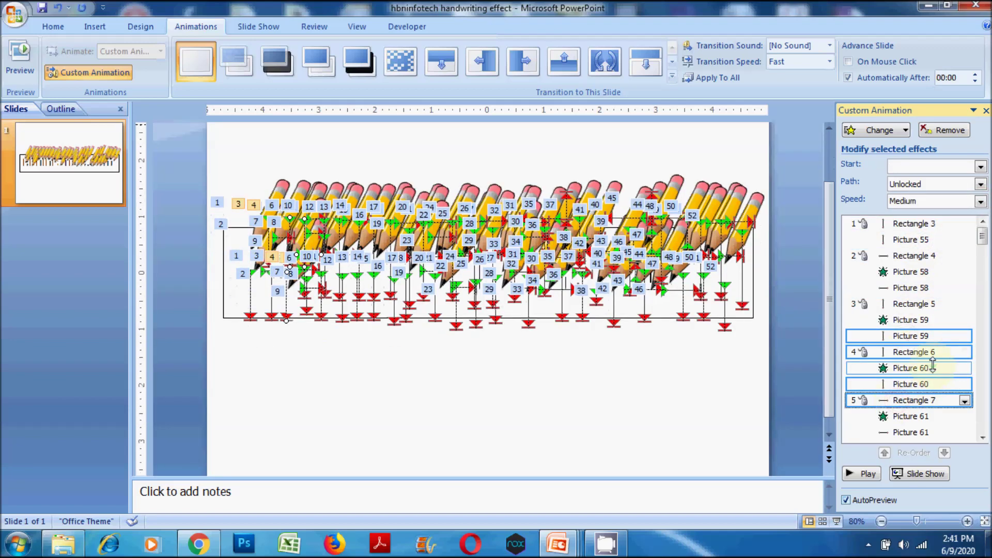
{"action": "scroll", "coordinate": [986, 248], "scroll_direction": "down", "scroll_amount": 1}
{"action": "scroll", "coordinate": [986, 248], "scroll_direction": "down", "scroll_amount": 3}
{"action": "left_click", "coordinate": [910, 272], "text": "ctrl"}
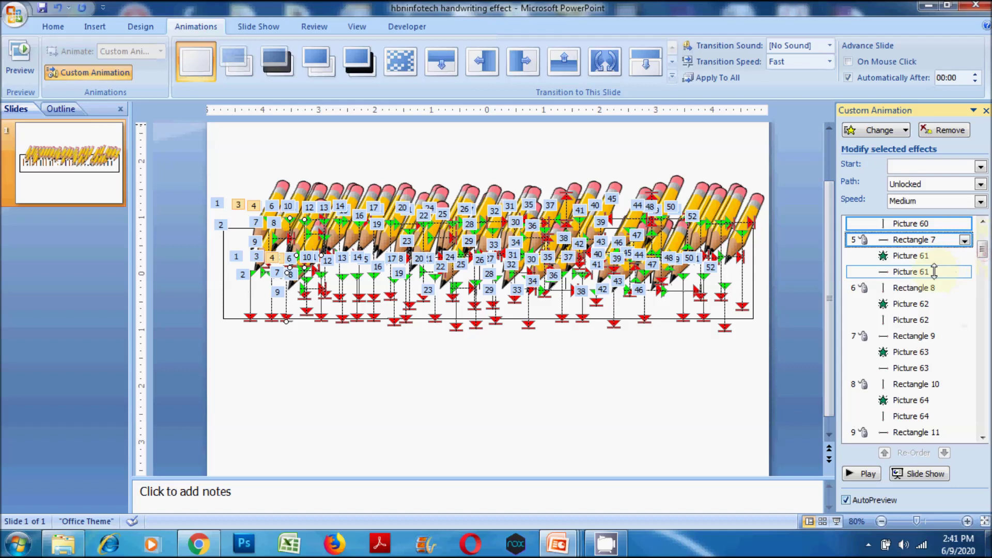
{"action": "left_click", "coordinate": [910, 319], "text": "ctrl"}
{"action": "left_click", "coordinate": [912, 336], "text": "ctrl"}
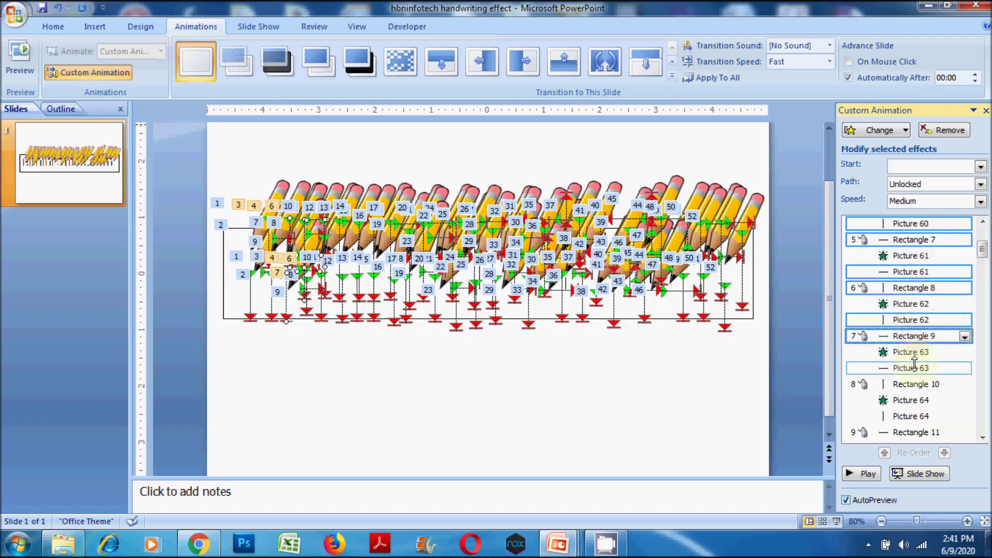
{"action": "left_click", "coordinate": [912, 383], "text": "ctrl"}
{"action": "left_click", "coordinate": [910, 415], "text": "ctrl"}
{"action": "scroll", "coordinate": [987, 261], "scroll_direction": "down", "scroll_amount": 3}
{"action": "scroll", "coordinate": [982, 261], "scroll_direction": "down", "scroll_amount": 3}
{"action": "left_click", "coordinate": [911, 267], "text": "ctrl"}
{"action": "left_click", "coordinate": [915, 283], "text": "ctrl"}
{"action": "left_click", "coordinate": [912, 315], "text": "ctrl"}
{"action": "left_click", "coordinate": [915, 331], "text": "ctrl"}
{"action": "left_click", "coordinate": [911, 363], "text": "ctrl"}
{"action": "left_click", "coordinate": [916, 379], "text": "ctrl"}
{"action": "left_click", "coordinate": [911, 411], "text": "ctrl"}
{"action": "left_click", "coordinate": [916, 427], "text": "ctrl"}
{"action": "scroll", "coordinate": [987, 281], "scroll_direction": "down", "scroll_amount": 2}
{"action": "scroll", "coordinate": [984, 282], "scroll_direction": "down", "scroll_amount": 3}
{"action": "left_click", "coordinate": [911, 272], "text": "ctrl"}
{"action": "left_click", "coordinate": [916, 288], "text": "ctrl"}
{"action": "left_click", "coordinate": [911, 320], "text": "ctrl"}
{"action": "left_click", "coordinate": [916, 336], "text": "ctrl"}
{"action": "left_click", "coordinate": [911, 417], "text": "ctrl"}
{"action": "left_click", "coordinate": [916, 433], "text": "ctrl"}
{"action": "scroll", "coordinate": [983, 280], "scroll_direction": "down", "scroll_amount": 1}
{"action": "scroll", "coordinate": [956, 289], "scroll_direction": "down", "scroll_amount": 2}
{"action": "scroll", "coordinate": [930, 294], "scroll_direction": "down", "scroll_amount": 1}
{"action": "left_click", "coordinate": [927, 295], "text": "ctrl"}
{"action": "left_click", "coordinate": [921, 312], "text": "ctrl"}
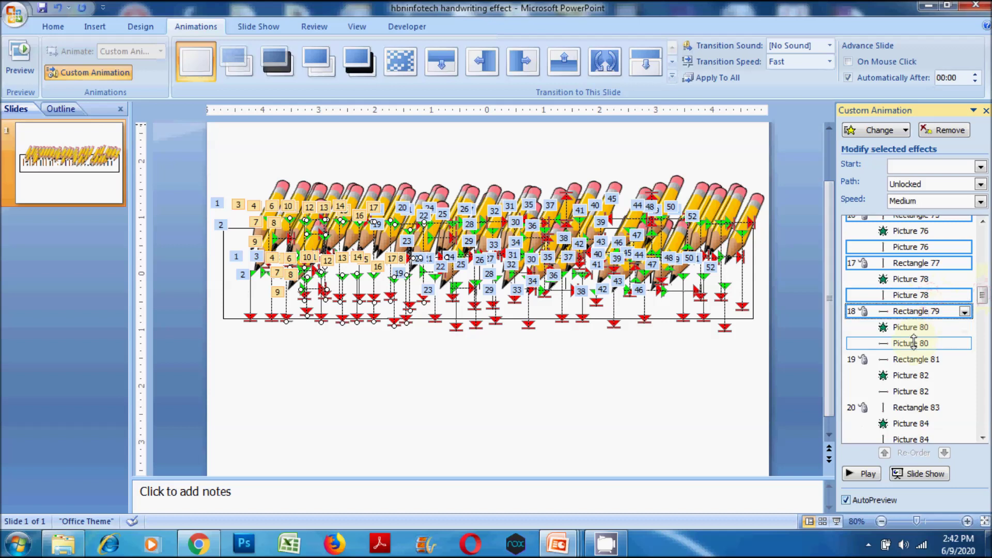
{"action": "left_click", "coordinate": [912, 392], "text": "ctrl"}
{"action": "left_click", "coordinate": [915, 408], "text": "ctrl"}
{"action": "scroll", "coordinate": [977, 311], "scroll_direction": "down", "scroll_amount": 1}
{"action": "scroll", "coordinate": [982, 316], "scroll_direction": "down", "scroll_amount": 3}
{"action": "left_click", "coordinate": [917, 232], "text": "ctrl"}
{"action": "left_click", "coordinate": [912, 264], "text": "ctrl"}
{"action": "left_click", "coordinate": [916, 281], "text": "ctrl"}
{"action": "left_click", "coordinate": [912, 312], "text": "ctrl"}
{"action": "left_click", "coordinate": [916, 329], "text": "ctrl"}
{"action": "left_click", "coordinate": [915, 361], "text": "ctrl"}
{"action": "left_click", "coordinate": [916, 424], "text": "ctrl"}
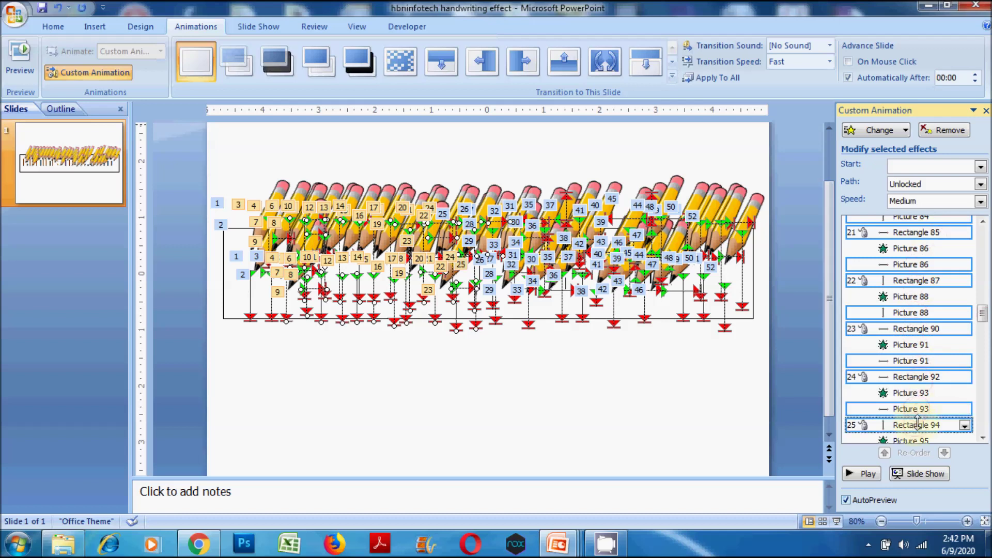
{"action": "scroll", "coordinate": [983, 314], "scroll_direction": "down", "scroll_amount": 4}
{"action": "left_click", "coordinate": [912, 260], "text": "ctrl"}
{"action": "left_click", "coordinate": [916, 276], "text": "ctrl"}
{"action": "left_click", "coordinate": [912, 308], "text": "ctrl"}
{"action": "left_click", "coordinate": [914, 325], "text": "ctrl"}
{"action": "left_click", "coordinate": [912, 357], "text": "ctrl"}
{"action": "left_click", "coordinate": [916, 421], "text": "ctrl"}
Step: Extend the selection with the effects from Rectangle 134 down to Picture 178
{"action": "scroll", "coordinate": [982, 336], "scroll_direction": "down", "scroll_amount": 3}
{"action": "left_click", "coordinate": [917, 335], "text": "ctrl"}
{"action": "left_click", "coordinate": [917, 367], "text": "ctrl"}
{"action": "left_click", "coordinate": [921, 415], "text": "ctrl"}
{"action": "left_click", "coordinate": [921, 431], "text": "ctrl"}
{"action": "scroll", "coordinate": [949, 337], "scroll_direction": "down", "scroll_amount": 3}
{"action": "left_click", "coordinate": [930, 338], "text": "ctrl"}
{"action": "left_click", "coordinate": [916, 431], "text": "ctrl"}
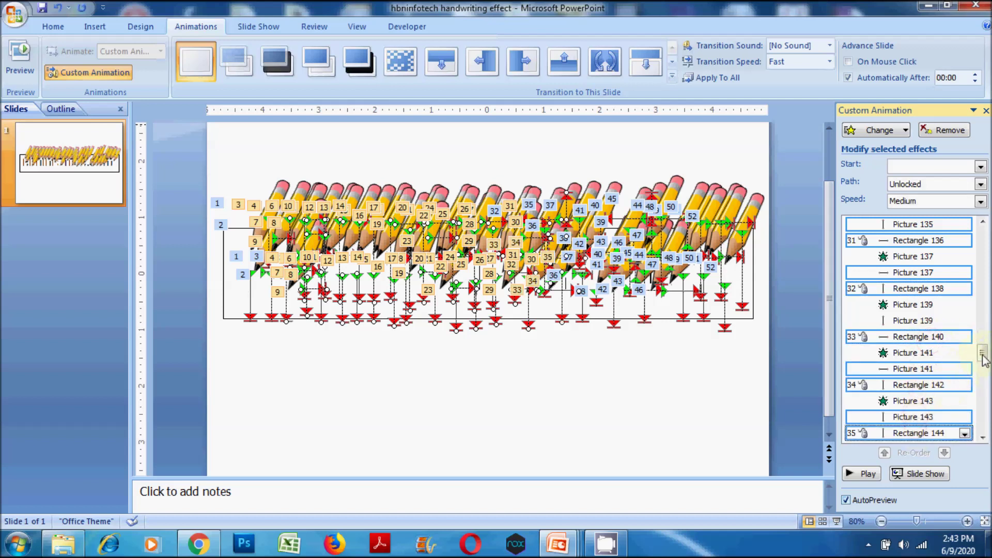
{"action": "scroll", "coordinate": [912, 310], "scroll_direction": "down", "scroll_amount": 4}
{"action": "left_click", "coordinate": [913, 287], "text": "ctrl"}
{"action": "left_click", "coordinate": [913, 302], "text": "ctrl"}
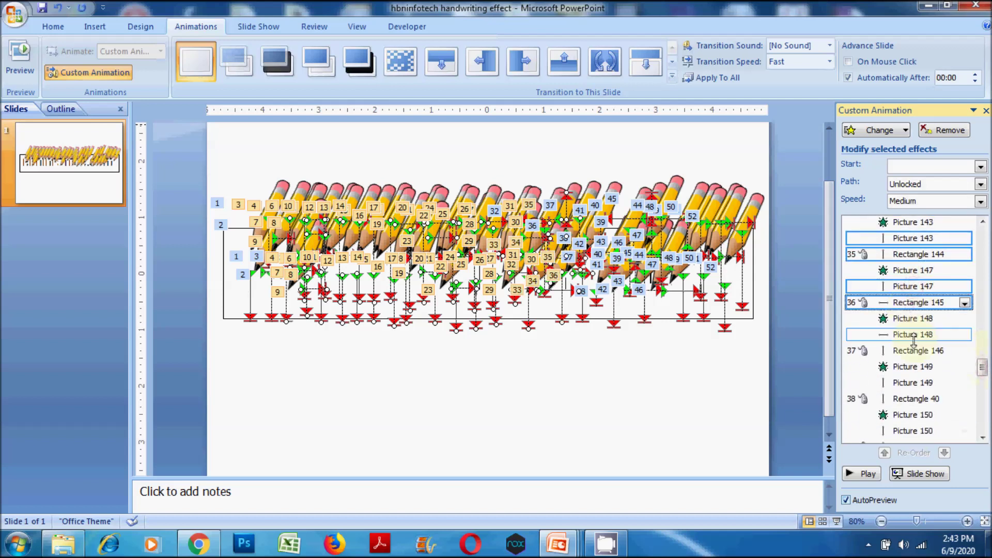
{"action": "scroll", "coordinate": [961, 382], "scroll_direction": "down", "scroll_amount": 3}
{"action": "scroll", "coordinate": [982, 383], "scroll_direction": "down", "scroll_amount": 1}
{"action": "left_click", "coordinate": [919, 277], "text": "ctrl"}
{"action": "left_click", "coordinate": [914, 309], "text": "ctrl"}
{"action": "left_click", "coordinate": [917, 325], "text": "ctrl"}
{"action": "left_click", "coordinate": [913, 358], "text": "ctrl"}
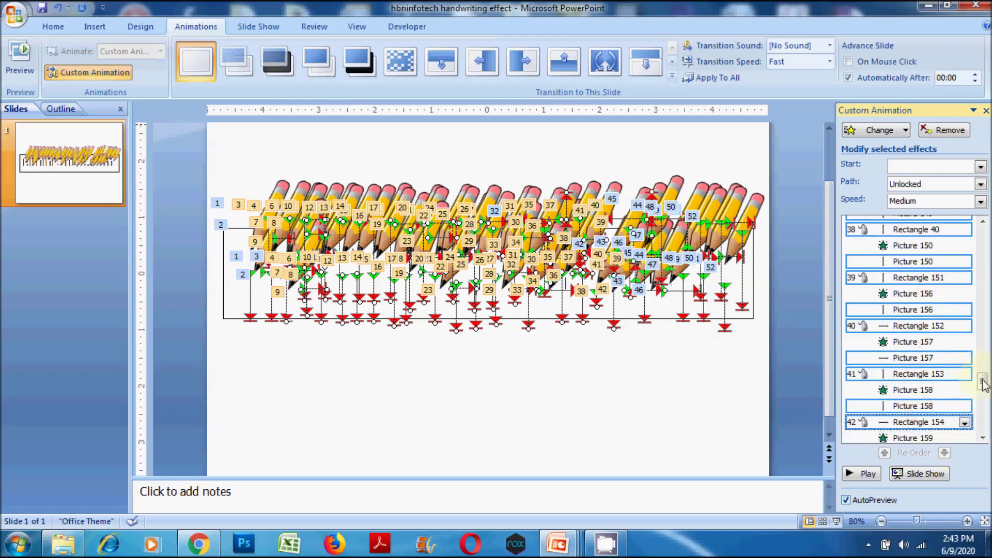
{"action": "scroll", "coordinate": [983, 383], "scroll_direction": "down", "scroll_amount": 3}
{"action": "left_click", "coordinate": [914, 302], "text": "ctrl"}
{"action": "left_click", "coordinate": [919, 318], "text": "ctrl"}
{"action": "left_click", "coordinate": [920, 368], "text": "ctrl"}
{"action": "left_click", "coordinate": [918, 399], "text": "ctrl"}
{"action": "scroll", "coordinate": [981, 396], "scroll_direction": "down", "scroll_amount": 2}
{"action": "left_click", "coordinate": [914, 329], "text": "ctrl"}
{"action": "left_click", "coordinate": [919, 347], "text": "ctrl"}
{"action": "left_click", "coordinate": [913, 379], "text": "ctrl"}
{"action": "left_click", "coordinate": [919, 395], "text": "ctrl"}
{"action": "left_click", "coordinate": [913, 426], "text": "ctrl"}
{"action": "scroll", "coordinate": [925, 393], "scroll_direction": "down", "scroll_amount": 3}
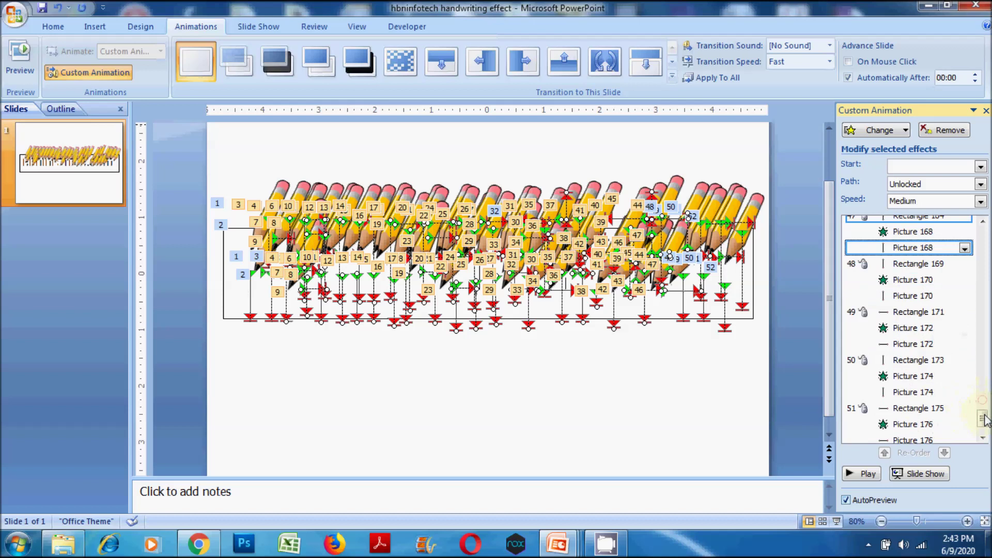
{"action": "left_click", "coordinate": [919, 273], "text": "ctrl"}
{"action": "left_click", "coordinate": [917, 305], "text": "ctrl"}
{"action": "left_click", "coordinate": [919, 321], "text": "ctrl"}
{"action": "left_click", "coordinate": [913, 353], "text": "ctrl"}
{"action": "left_click", "coordinate": [918, 369], "text": "ctrl"}
{"action": "left_click", "coordinate": [913, 401], "text": "ctrl"}
{"action": "left_click", "coordinate": [919, 418], "text": "ctrl"}
{"action": "scroll", "coordinate": [984, 422], "scroll_direction": "down", "scroll_amount": 2}
{"action": "left_click", "coordinate": [913, 387], "text": "ctrl"}
{"action": "left_click", "coordinate": [919, 403], "text": "ctrl"}
{"action": "left_click", "coordinate": [913, 436], "text": "ctrl"}
Step: Set all selected effects to Fast speed and stop the preview
{"action": "left_click", "coordinate": [981, 201]}
{"action": "left_click", "coordinate": [919, 241]}
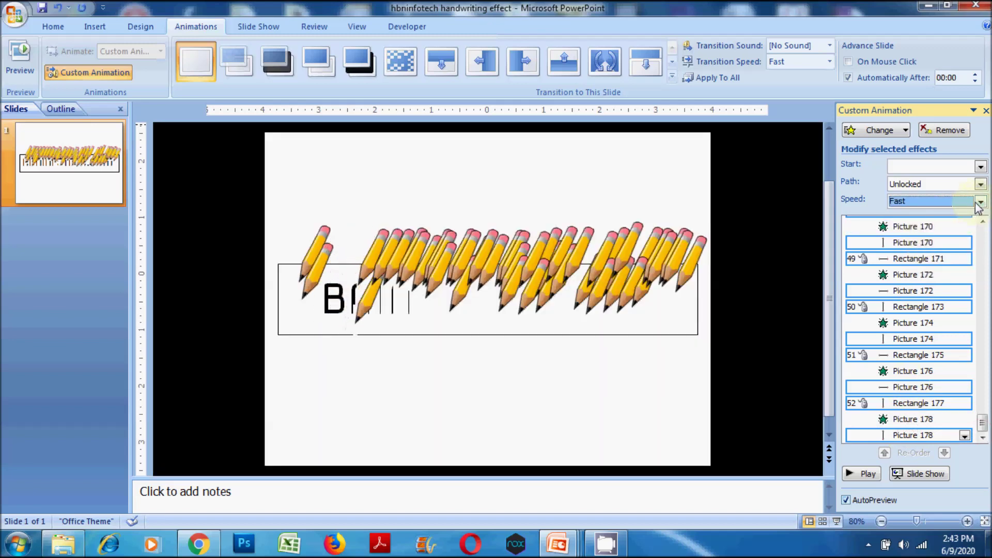
{"action": "left_click", "coordinate": [779, 266]}
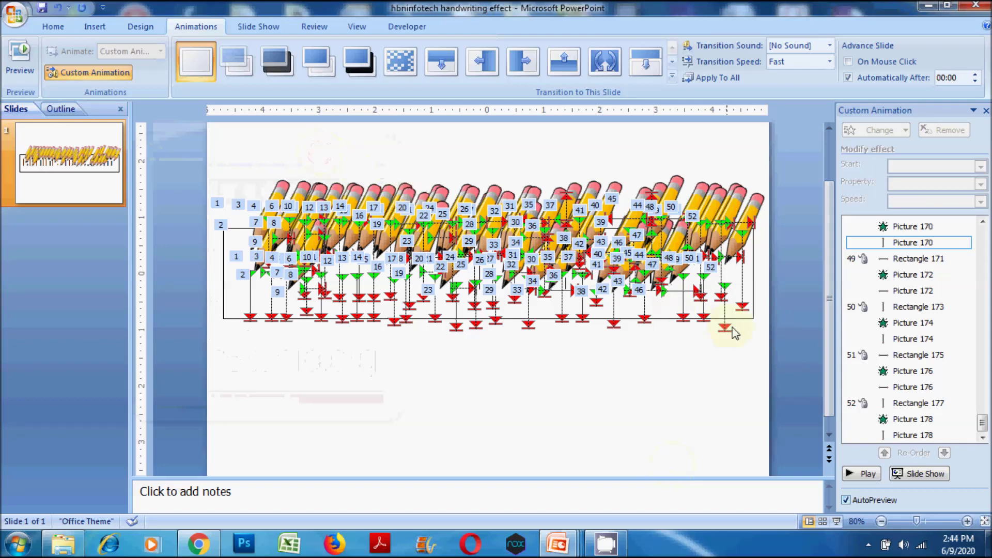
Step: Select the large frame rectangle surrounding the word
{"action": "left_click", "coordinate": [753, 316]}
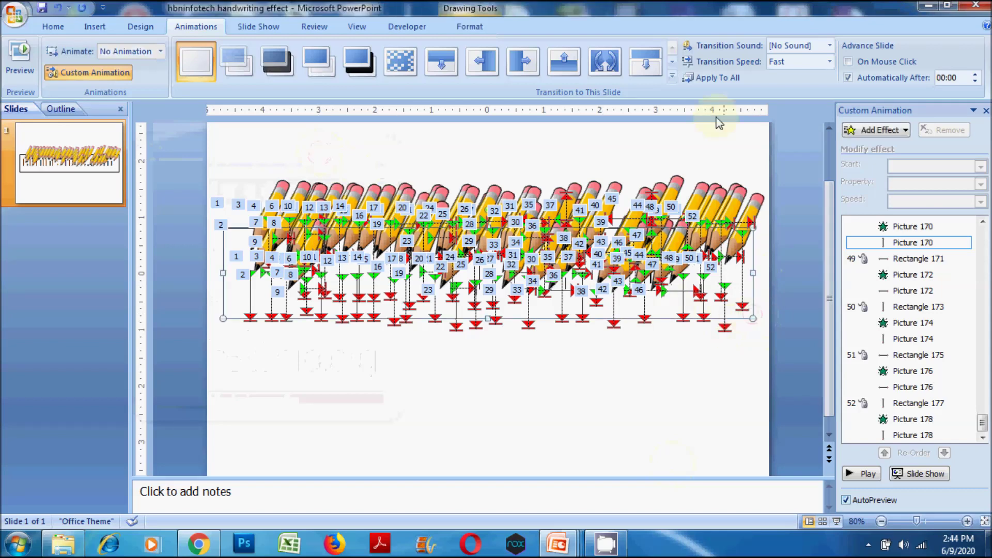
Step: Give the large frame rectangle No Outline from the Format tab's Shape Outline
{"action": "left_click", "coordinate": [462, 28]}
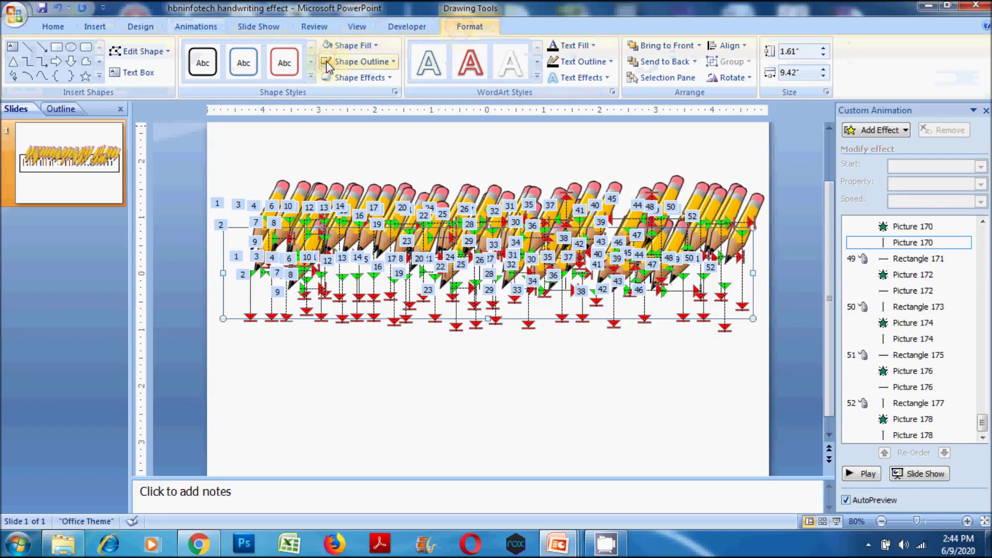
{"action": "left_click", "coordinate": [797, 264]}
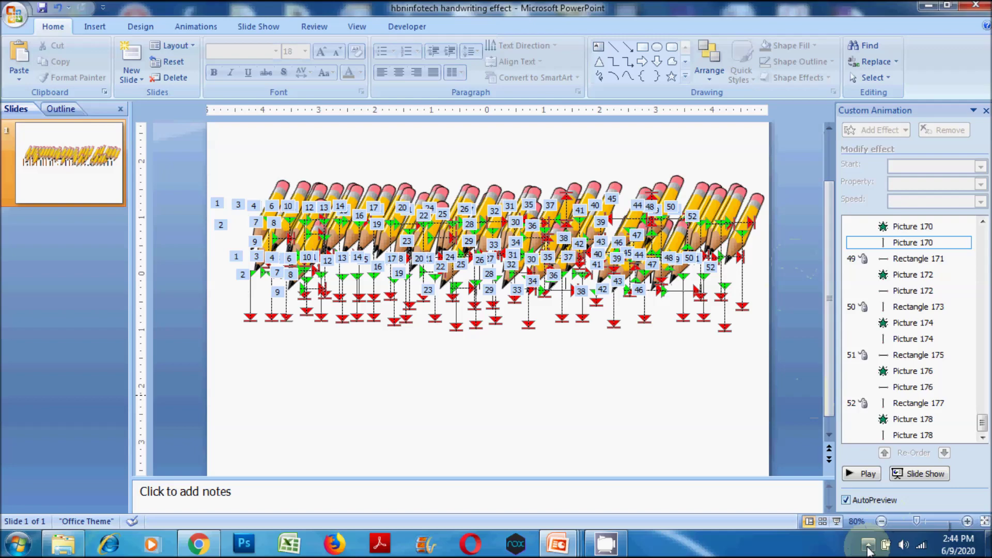
{"action": "left_click", "coordinate": [881, 461]}
Step: Run the slide show to watch the pencils write HBNINFOTECH.COM, then exit
{"action": "left_click", "coordinate": [929, 479]}
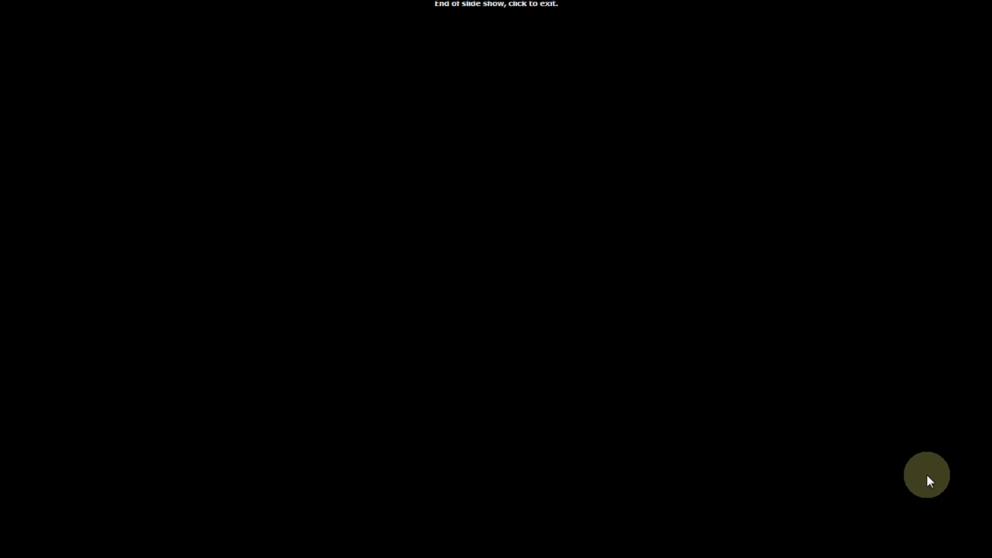
{"action": "left_click", "coordinate": [927, 475]}
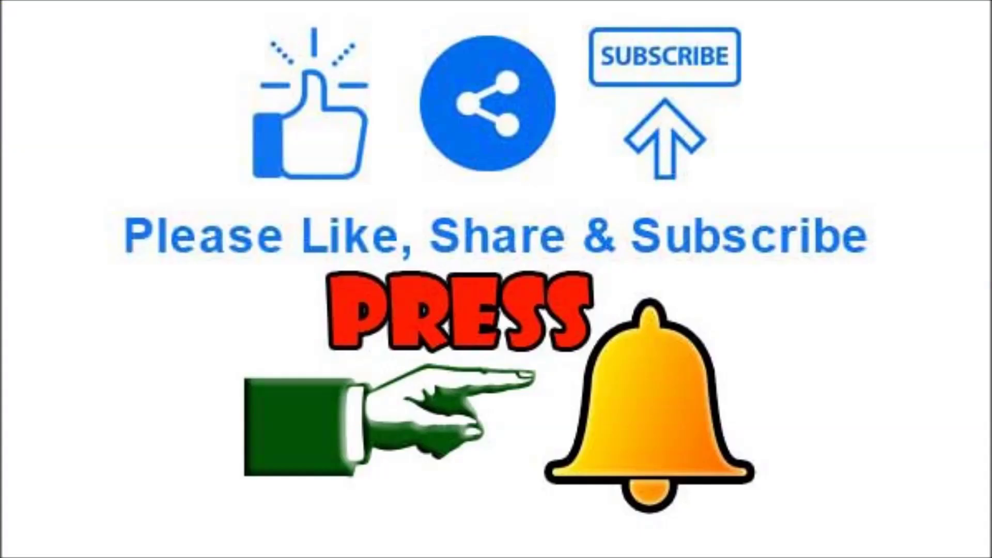